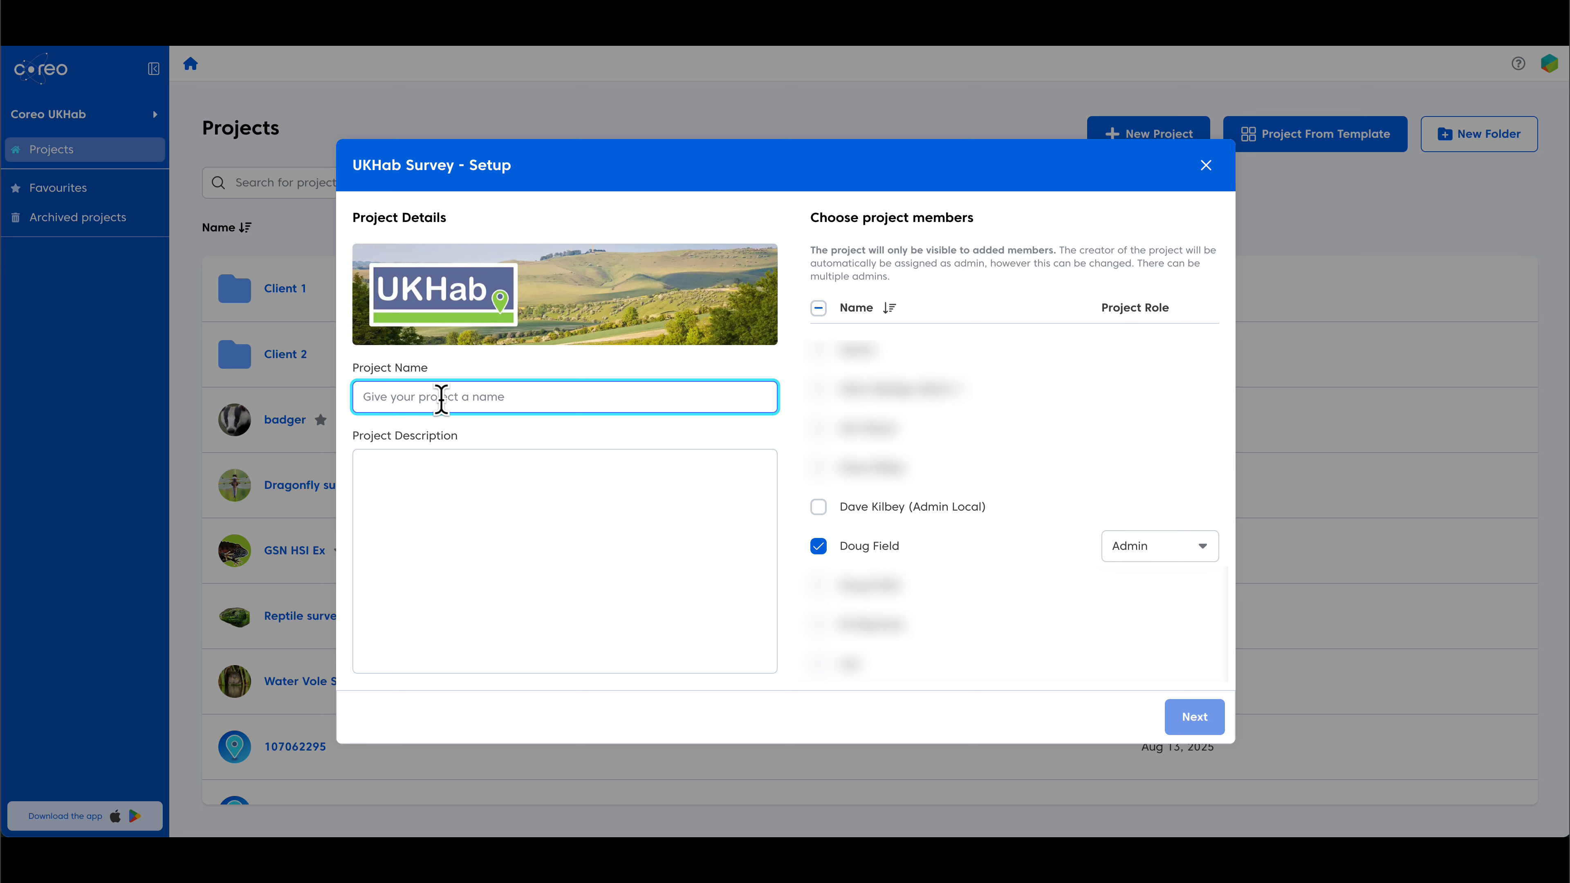
- Name the project "UKHab Survey Demo", add the local admin user as a Moderator, and continue to the boundary setup
type("UKHab")
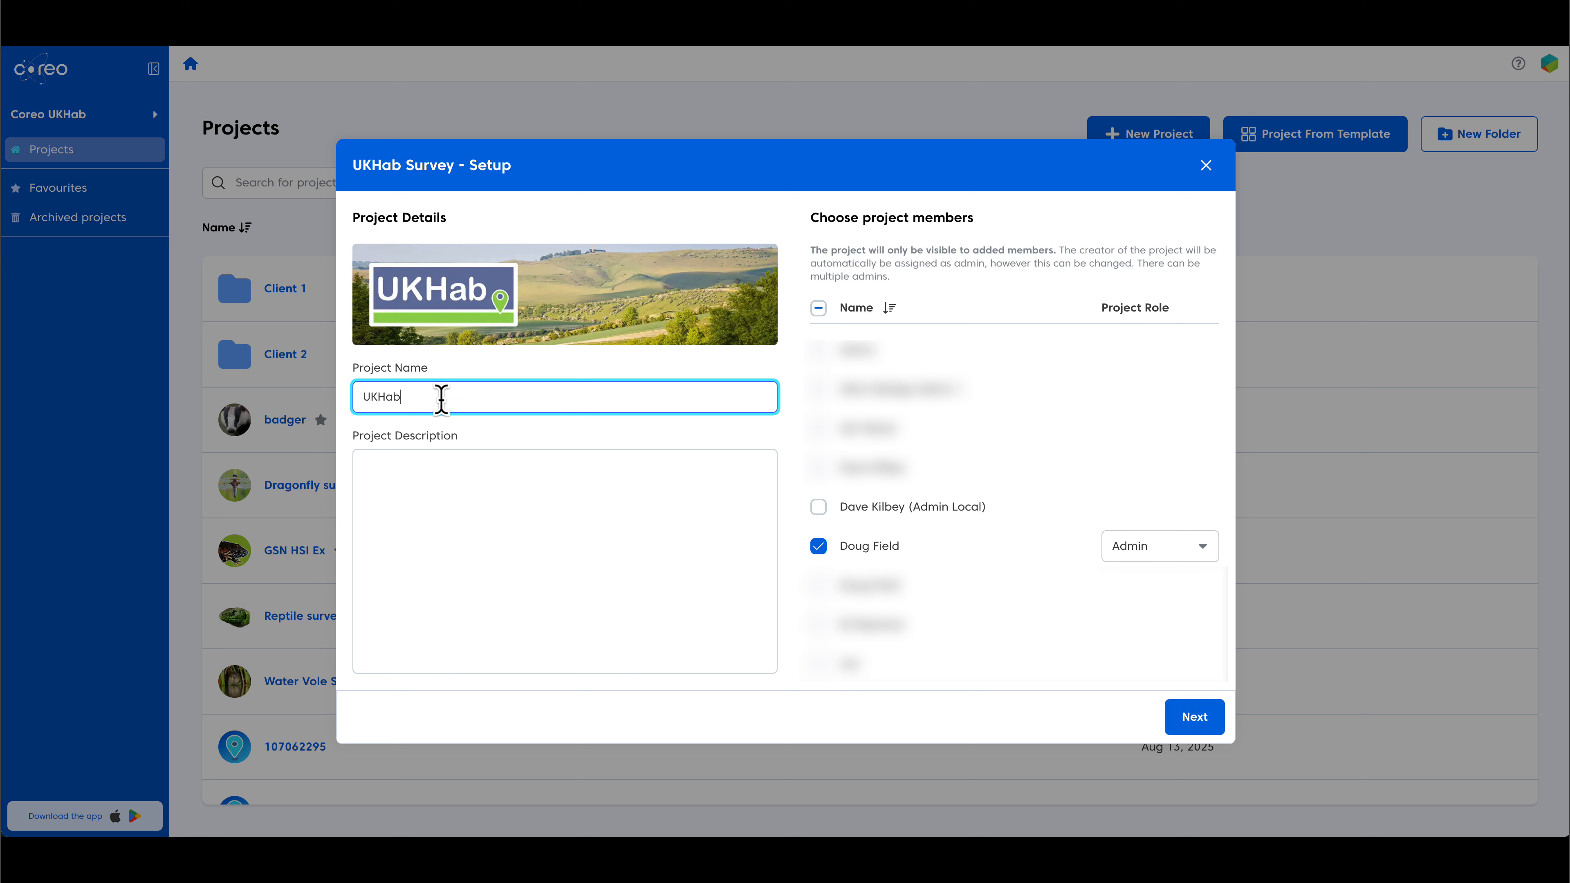
type(" Survey Demo")
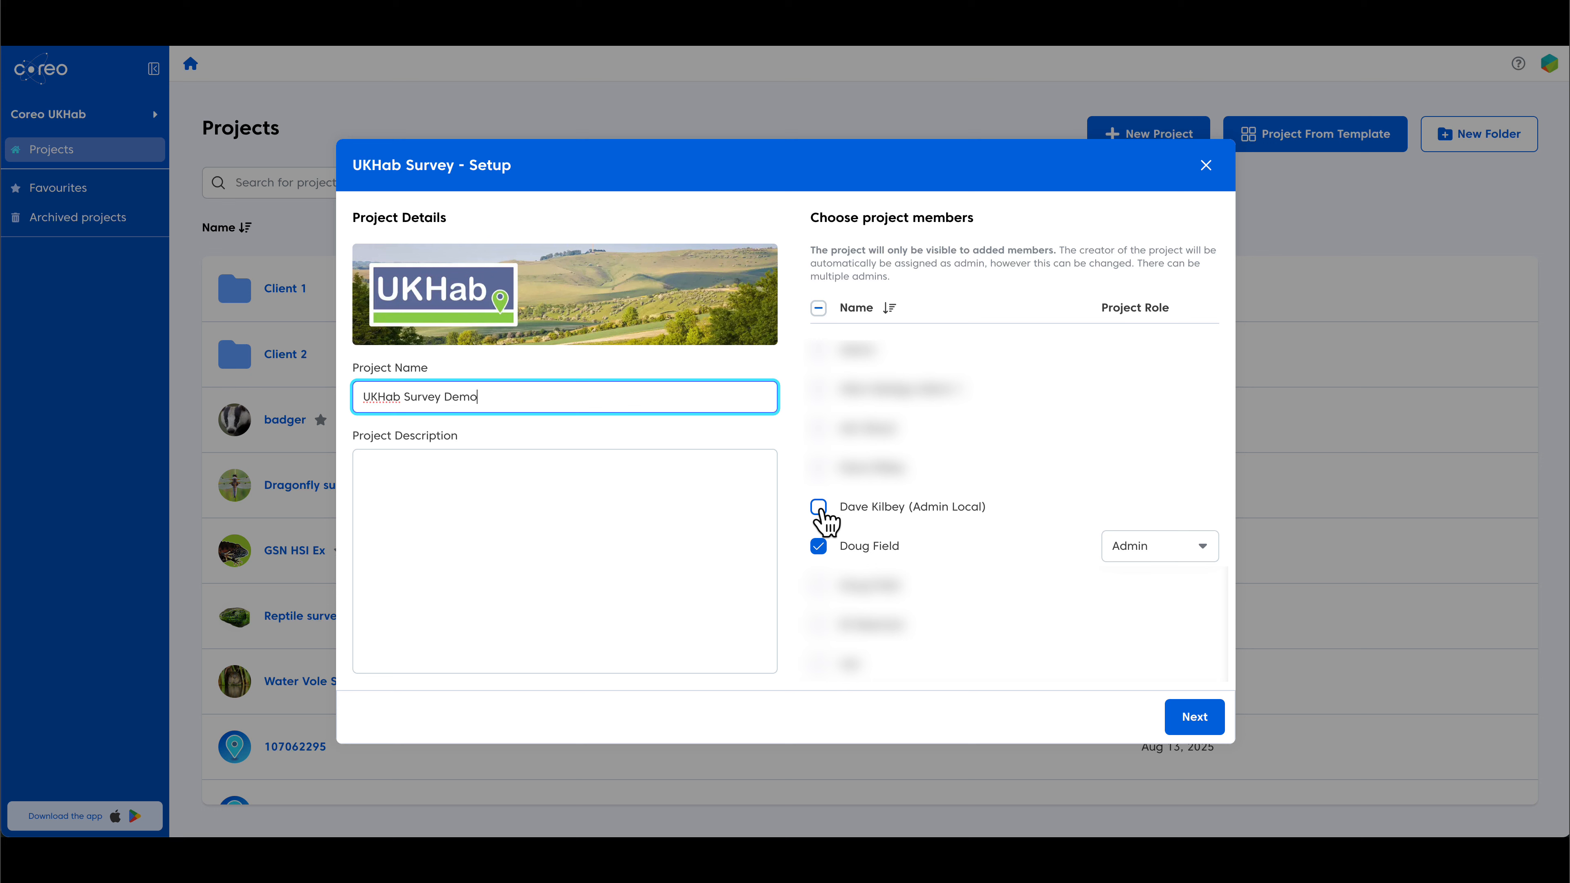
left_click(818, 507)
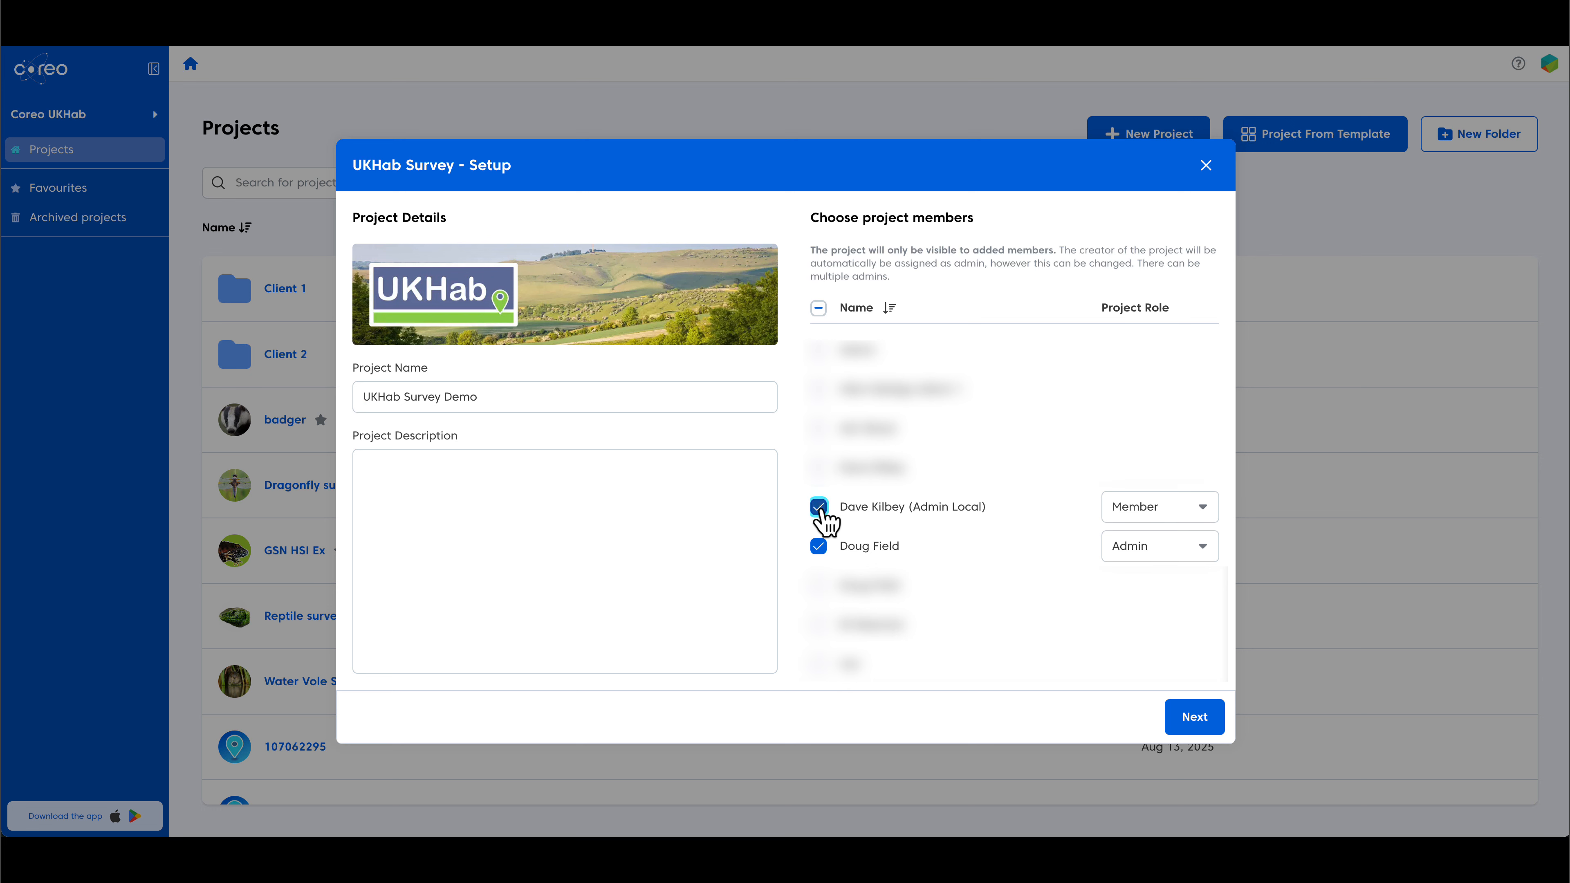
left_click(1199, 510)
left_click(1144, 589)
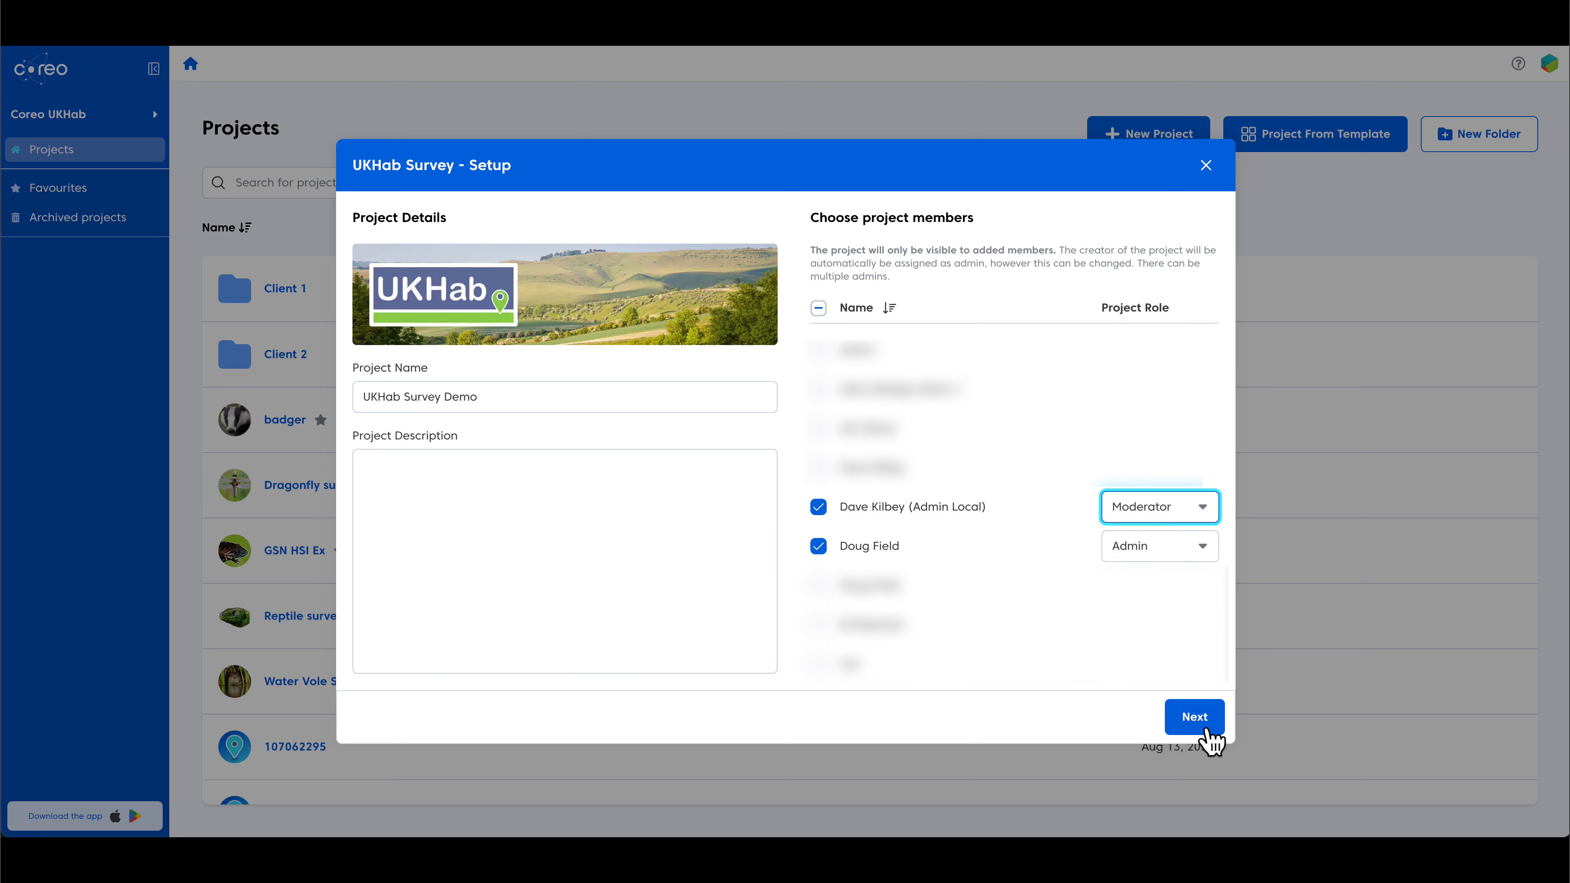
left_click(1205, 724)
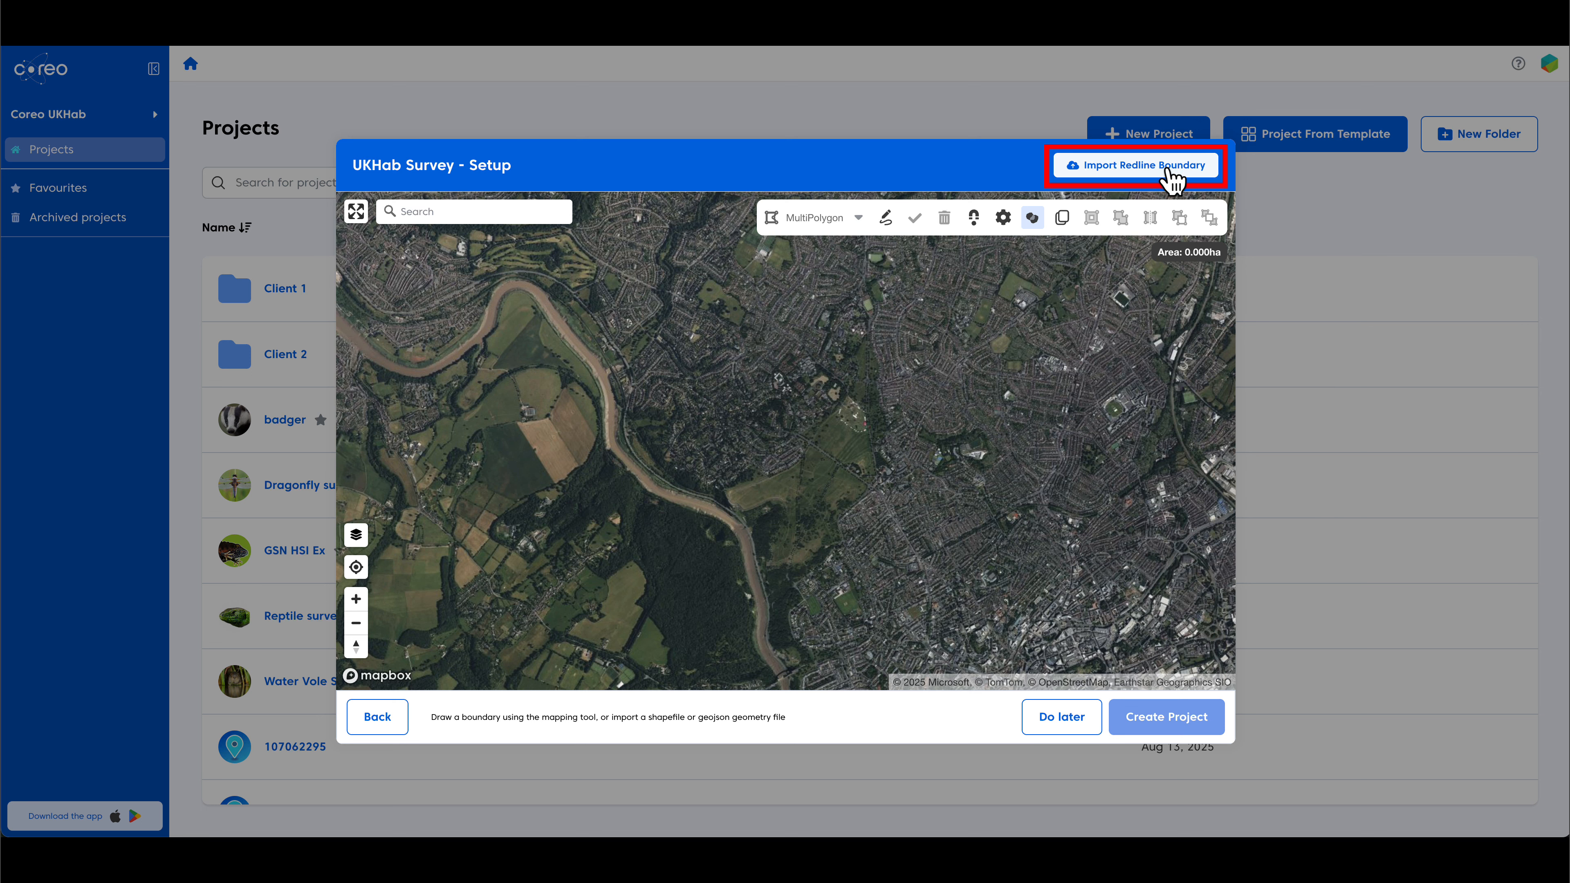
- Import the redline boundary from RLB Somerford 2.zip in the Demo - Redline Boundaries folder
left_click(1171, 178)
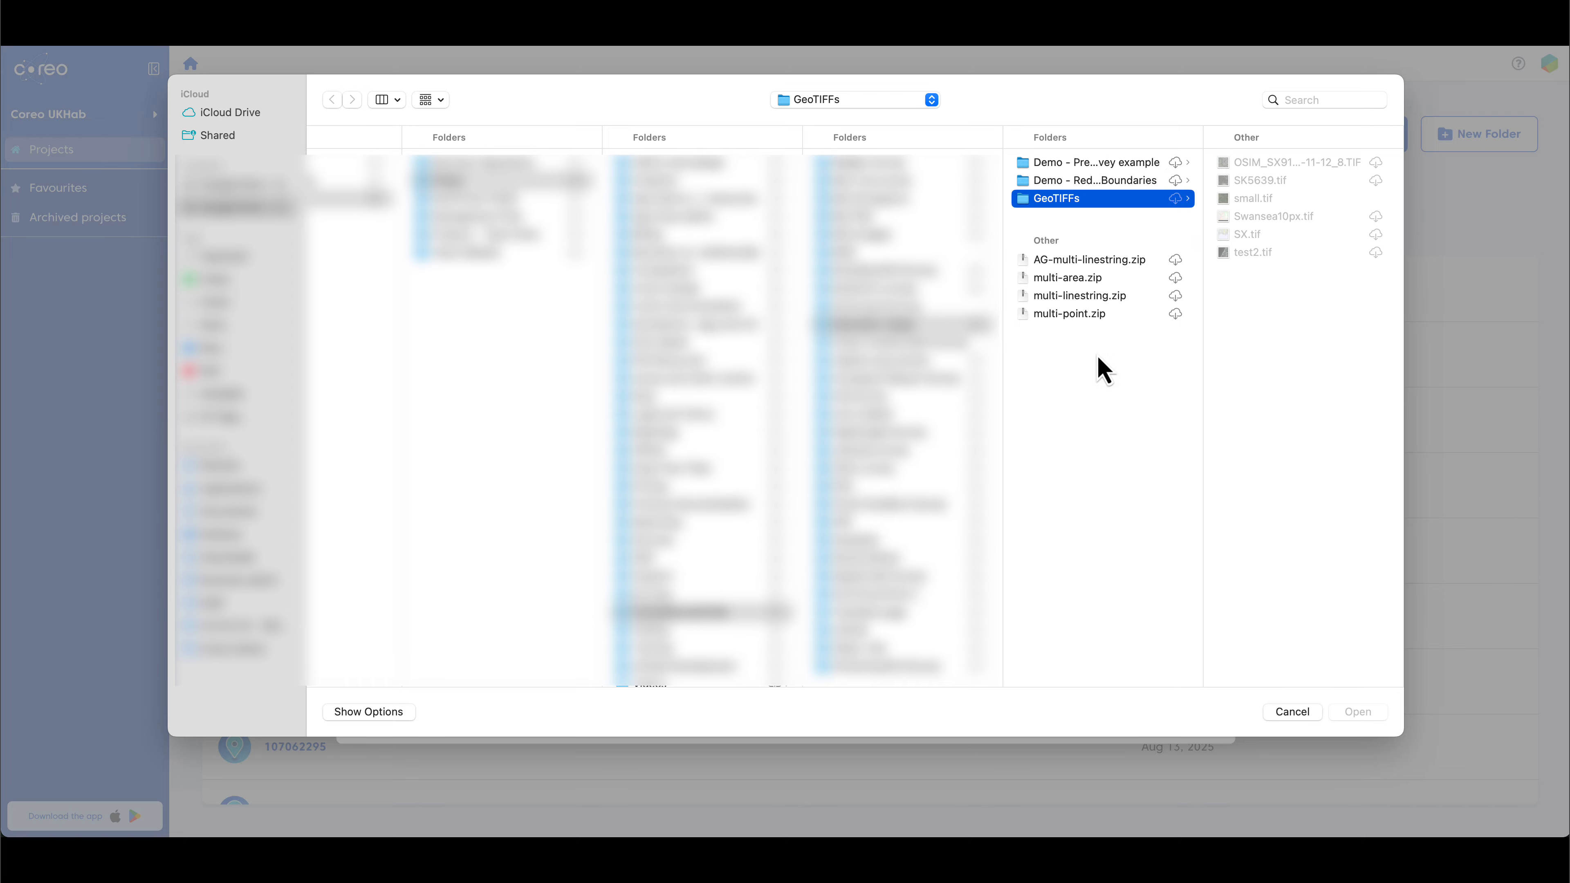
left_click(1112, 181)
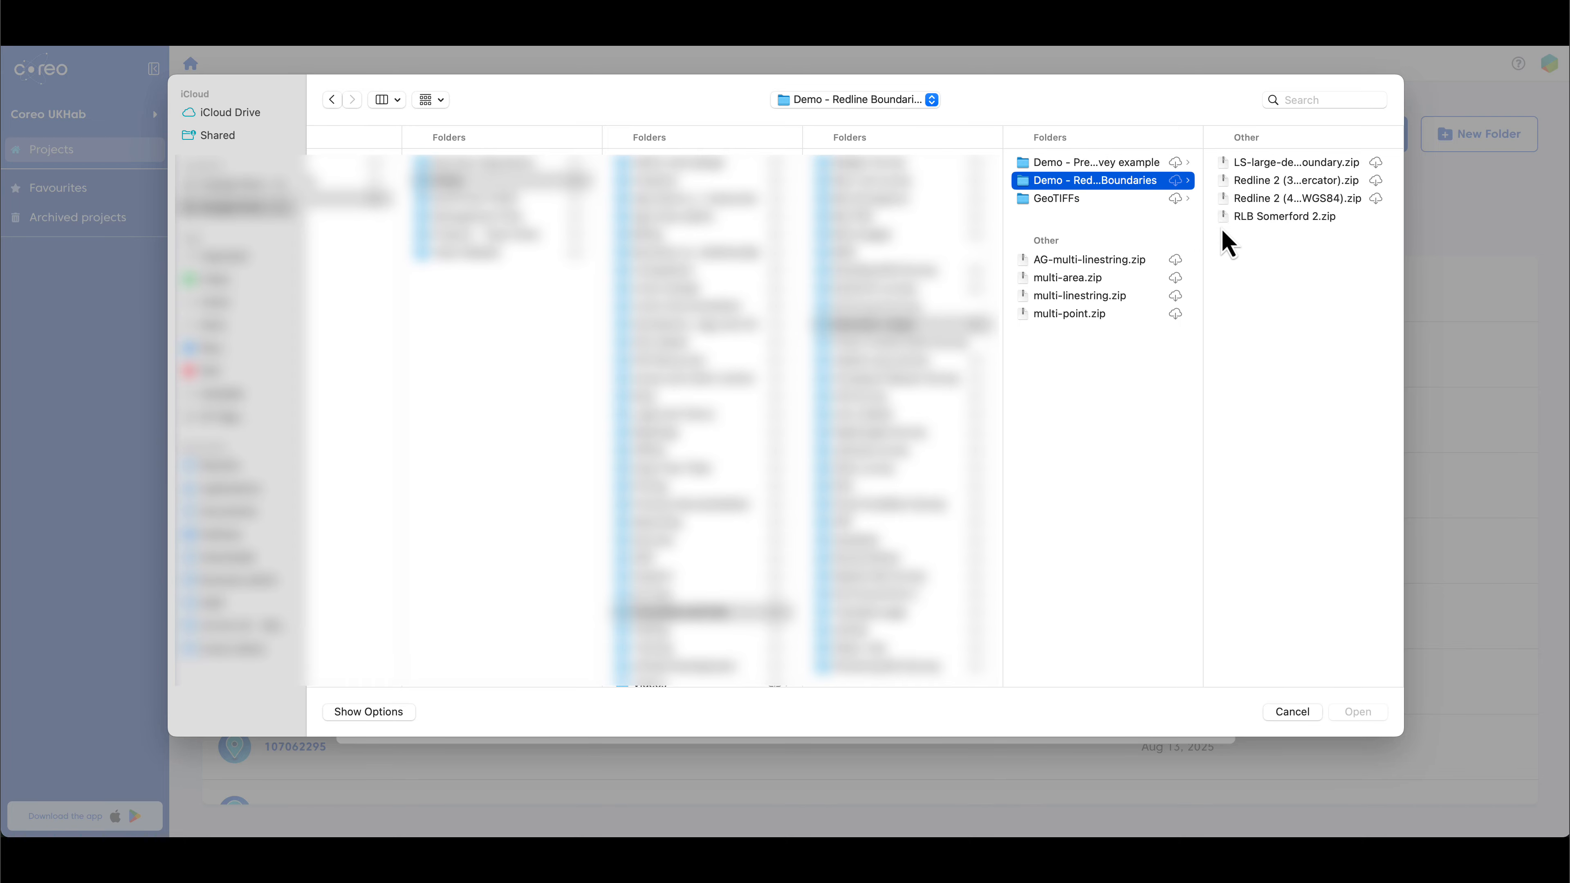
left_click(1267, 216)
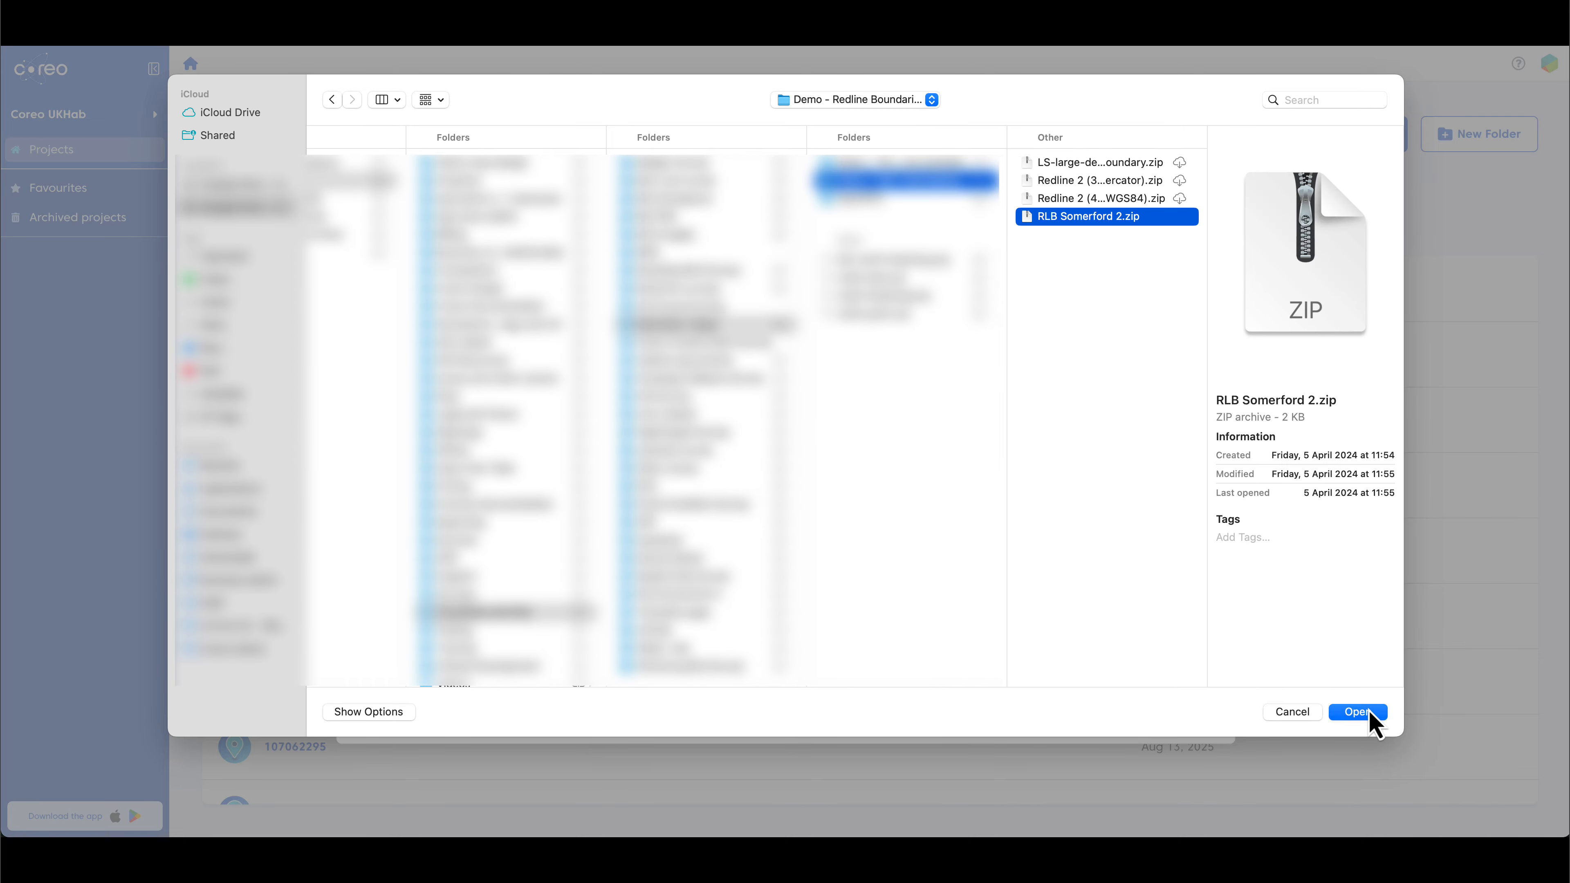
left_click(1357, 711)
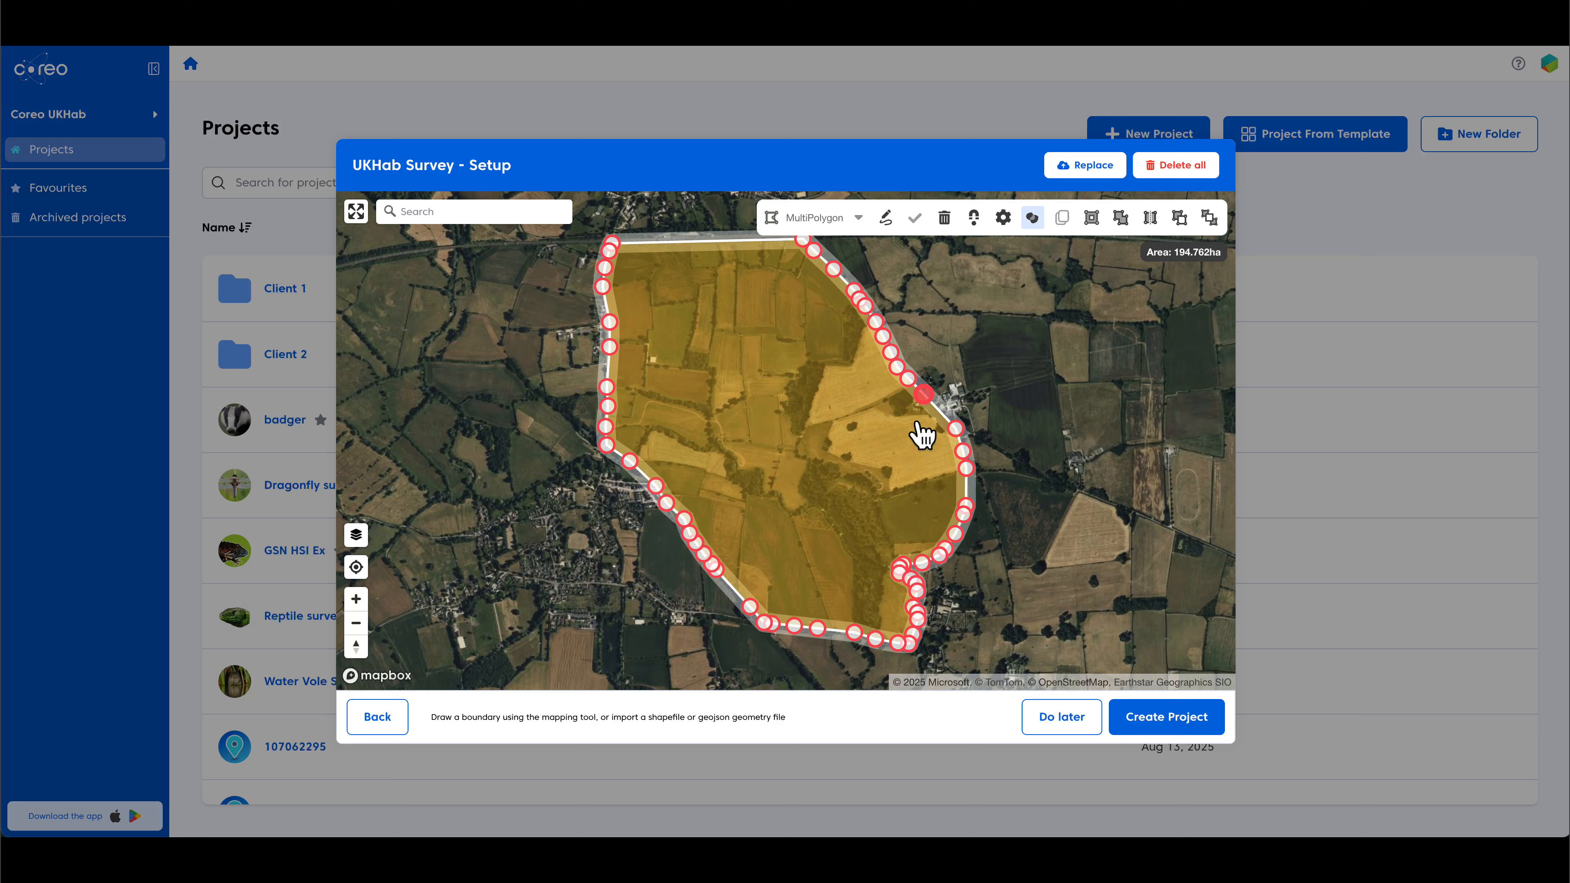
- Adjust the selected vertex on the boundary's north-eastern edge slightly, and create and open the project
mouse_move(911, 420)
left_mouse_down()
mouse_move(890, 456)
mouse_move(928, 402)
left_mouse_up()
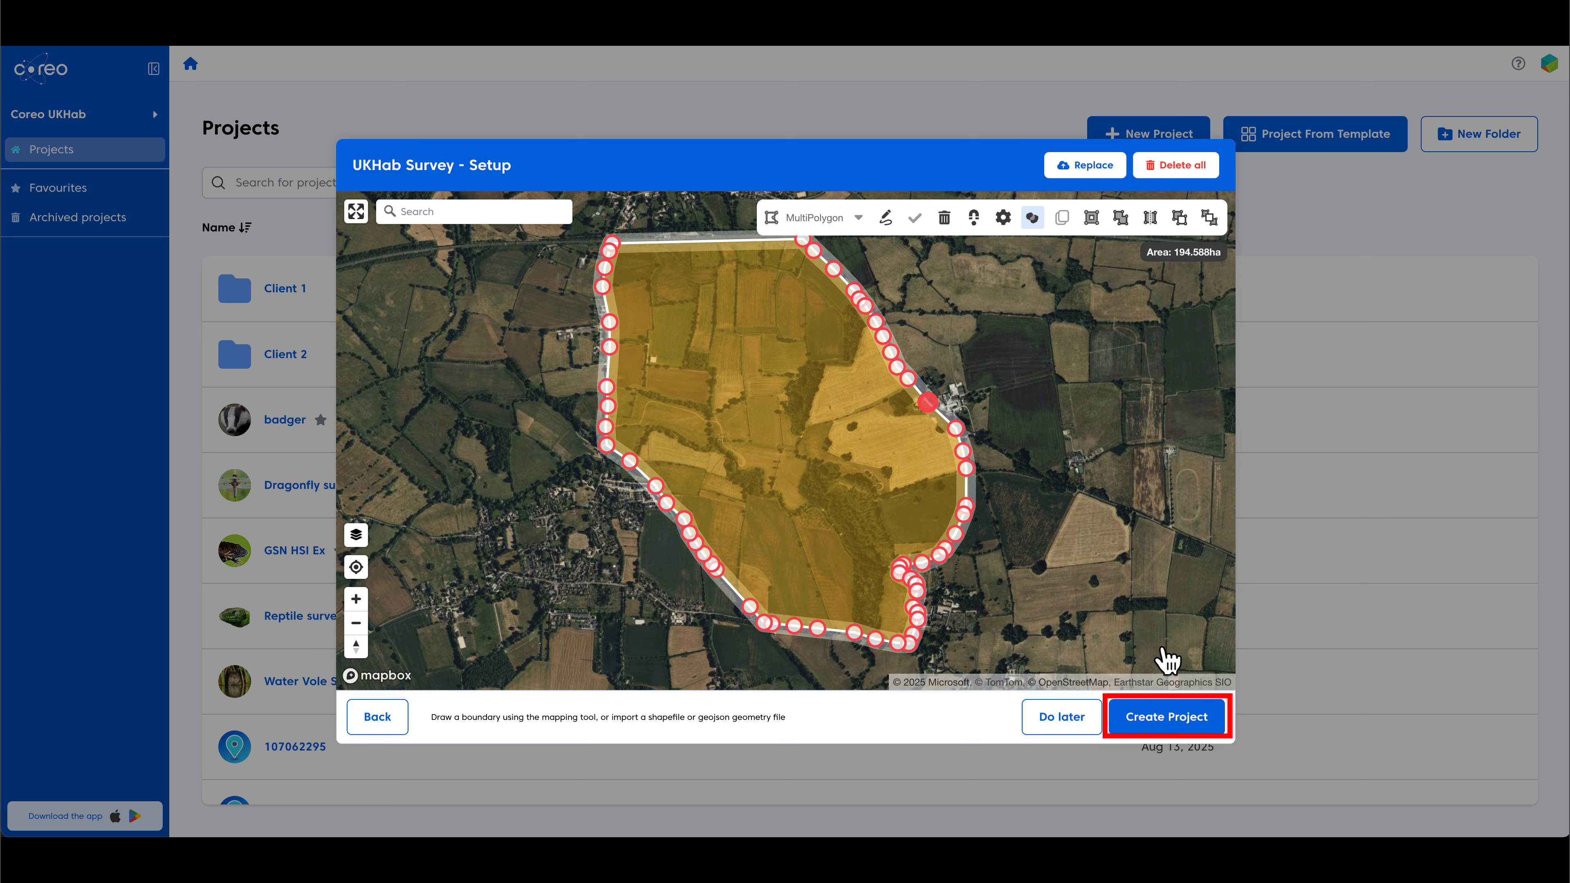
left_click(1199, 729)
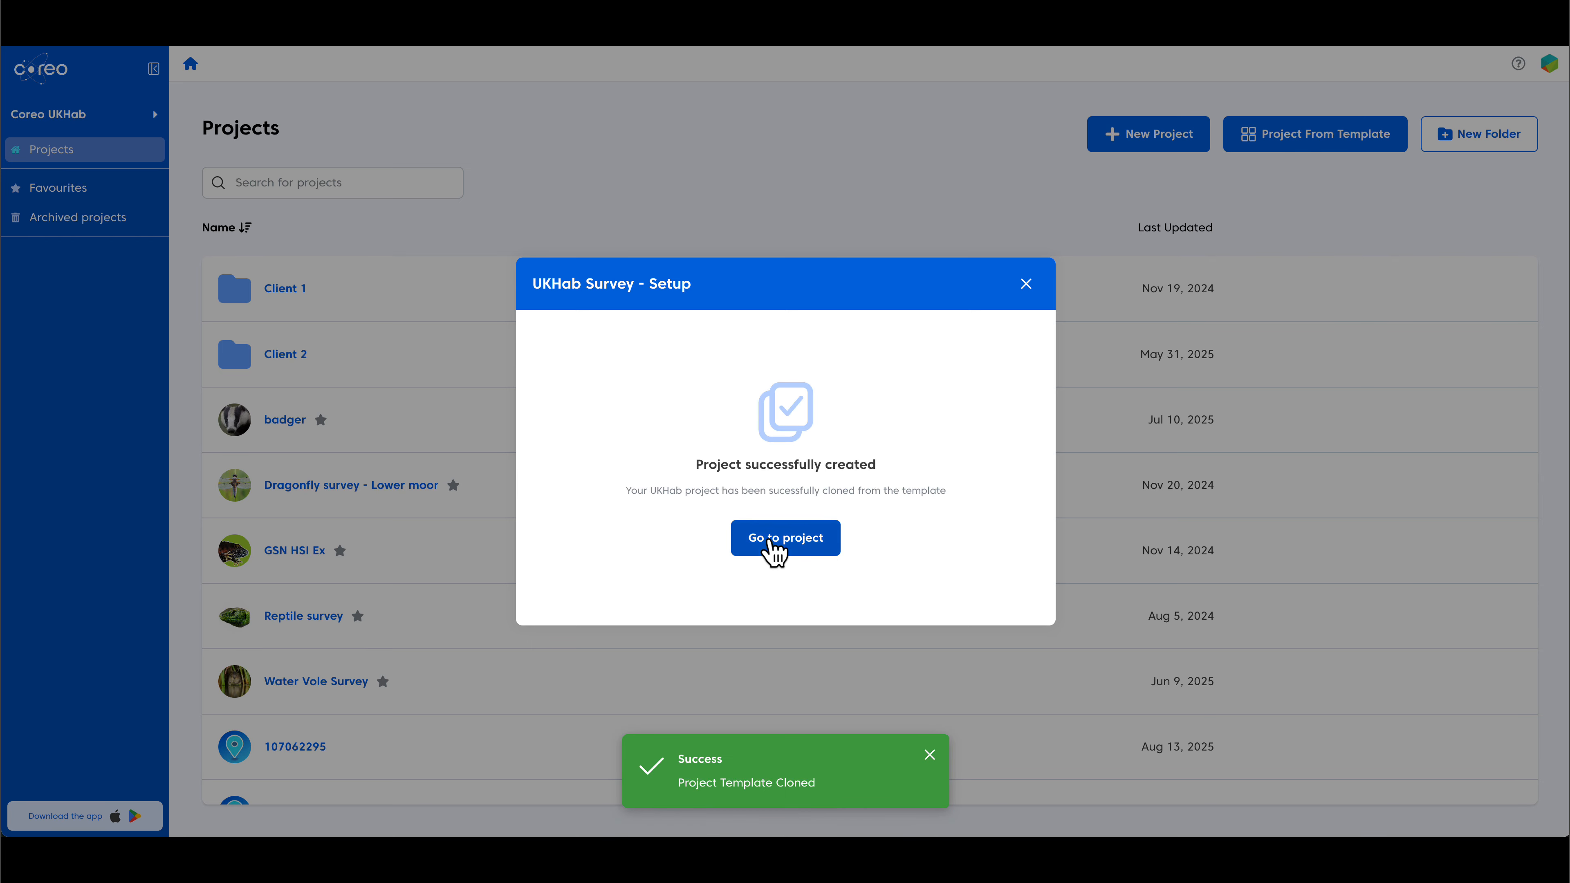
left_click(770, 543)
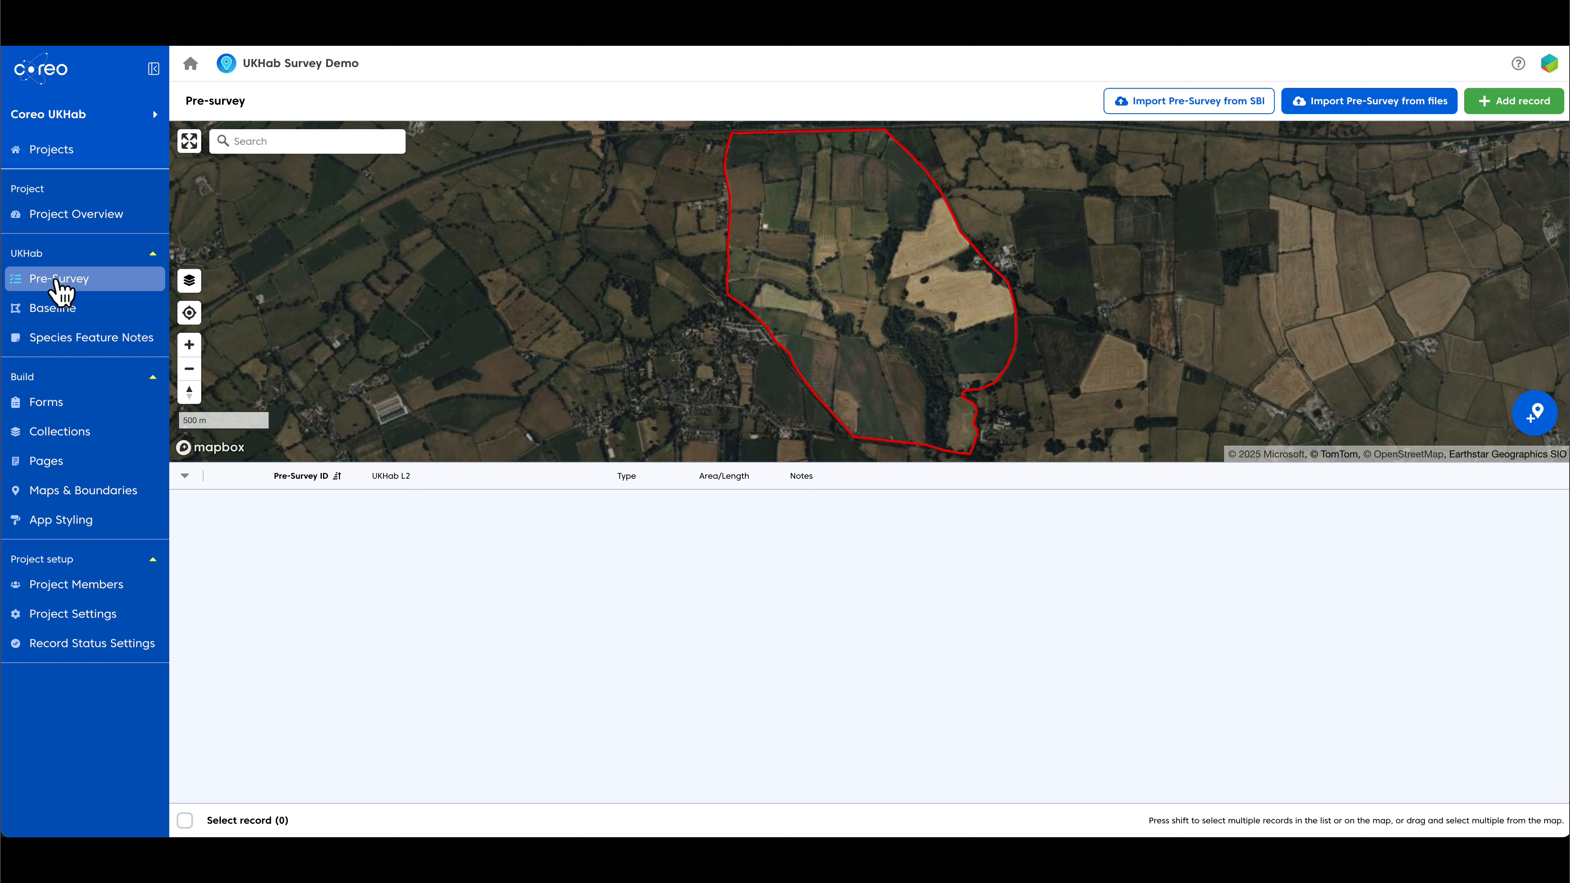
- Enlarge the pre-survey map over the record list, and view the SBI import options without importing
left_click(184, 476)
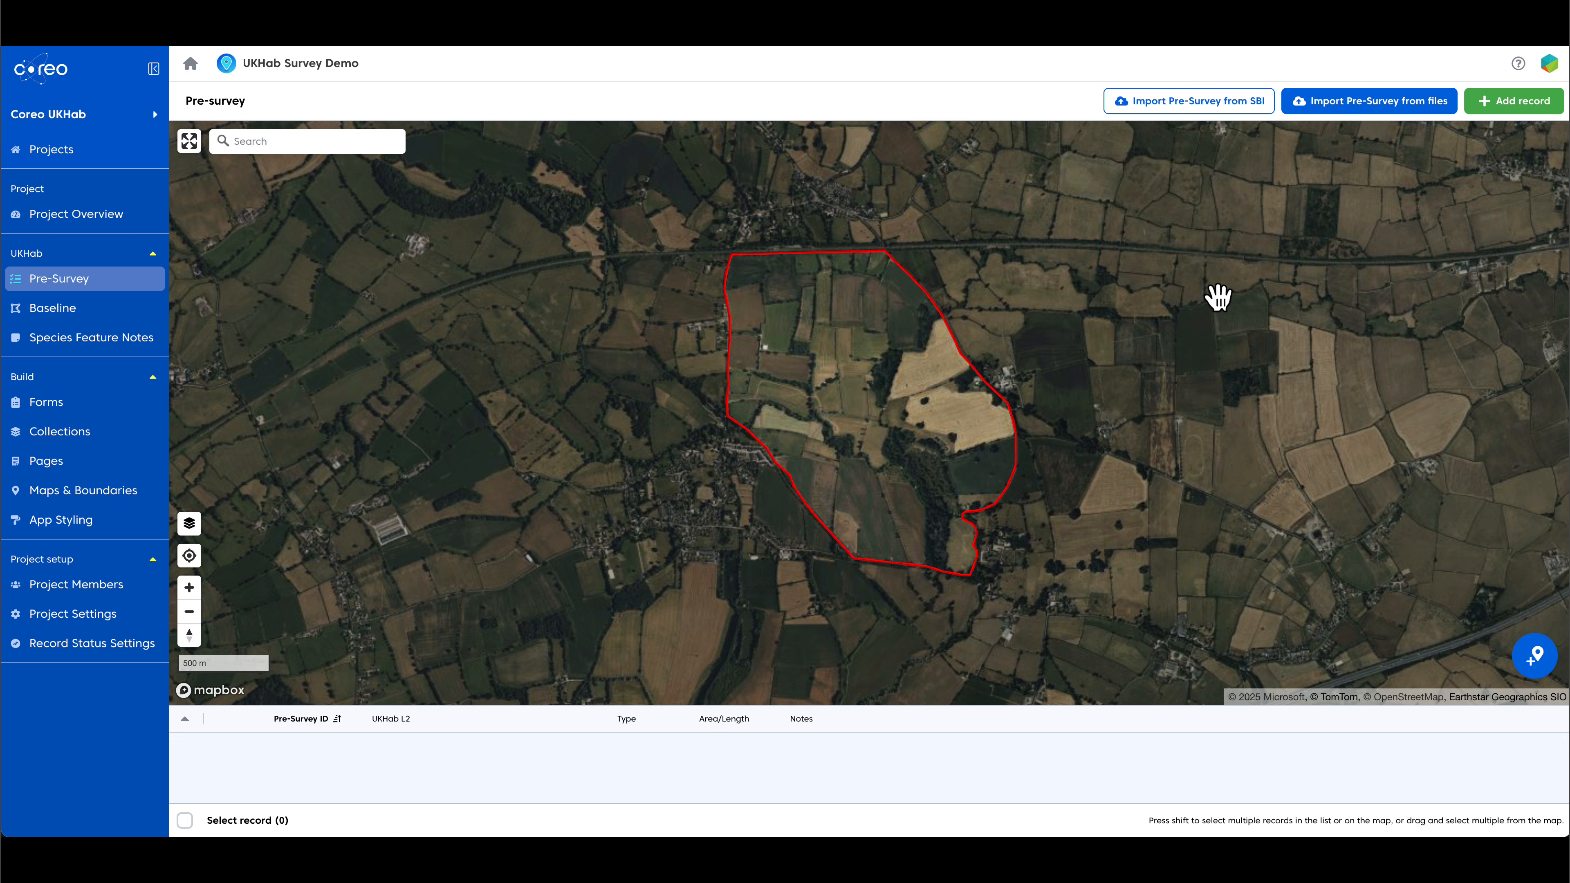
left_click(1191, 119)
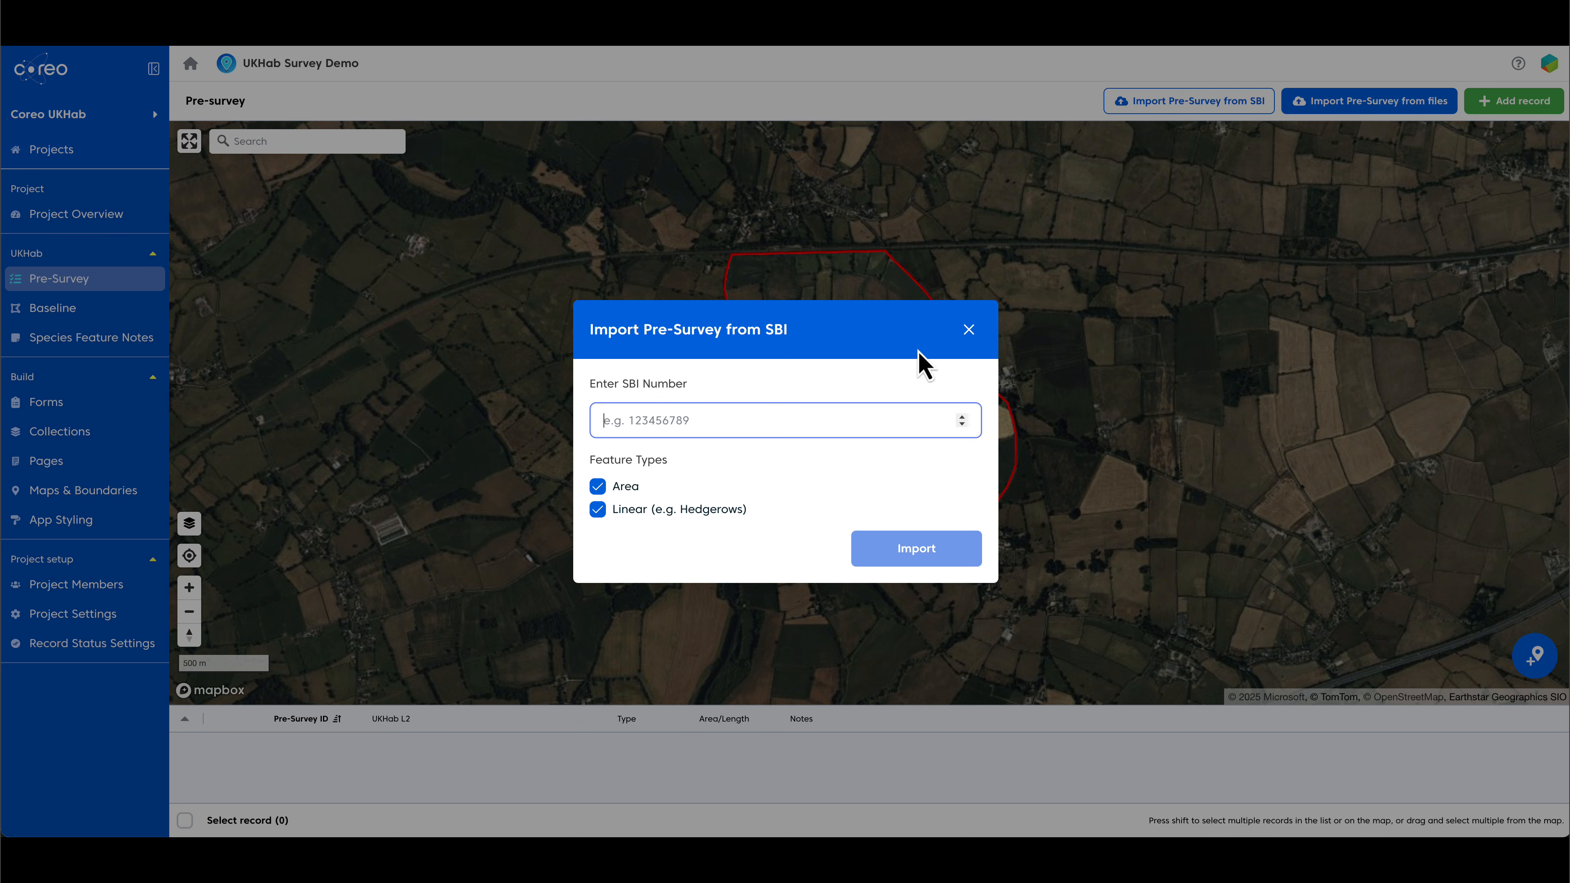
left_click(968, 329)
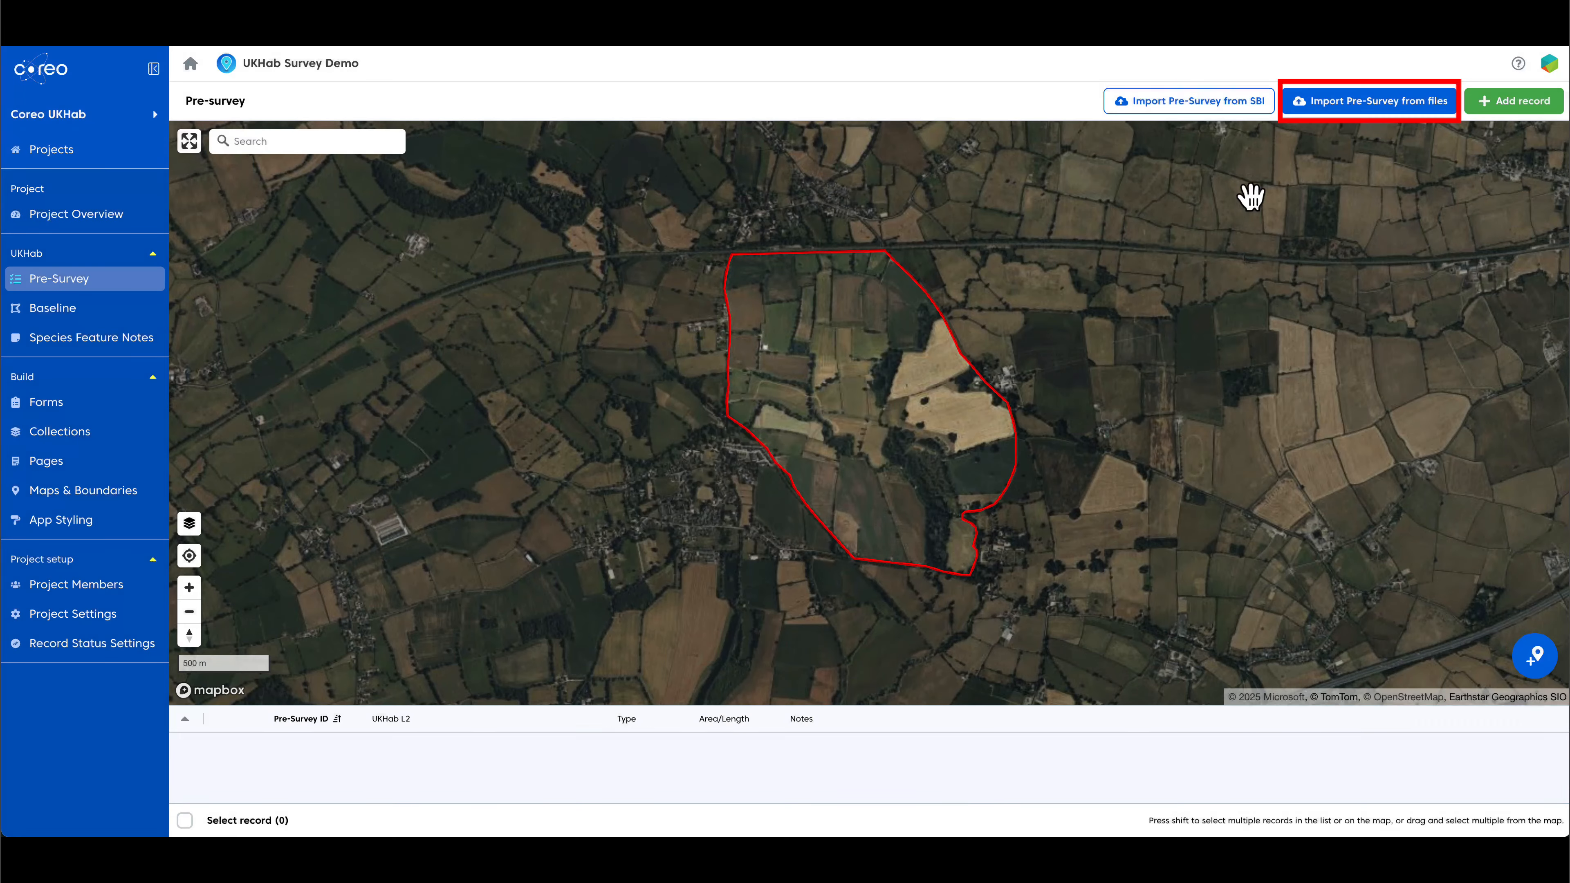
- Upload GS-polygons-only-presurvey.zip from the Demo pre-survey example folder as pre-survey data and continue to column matching
left_click(1384, 115)
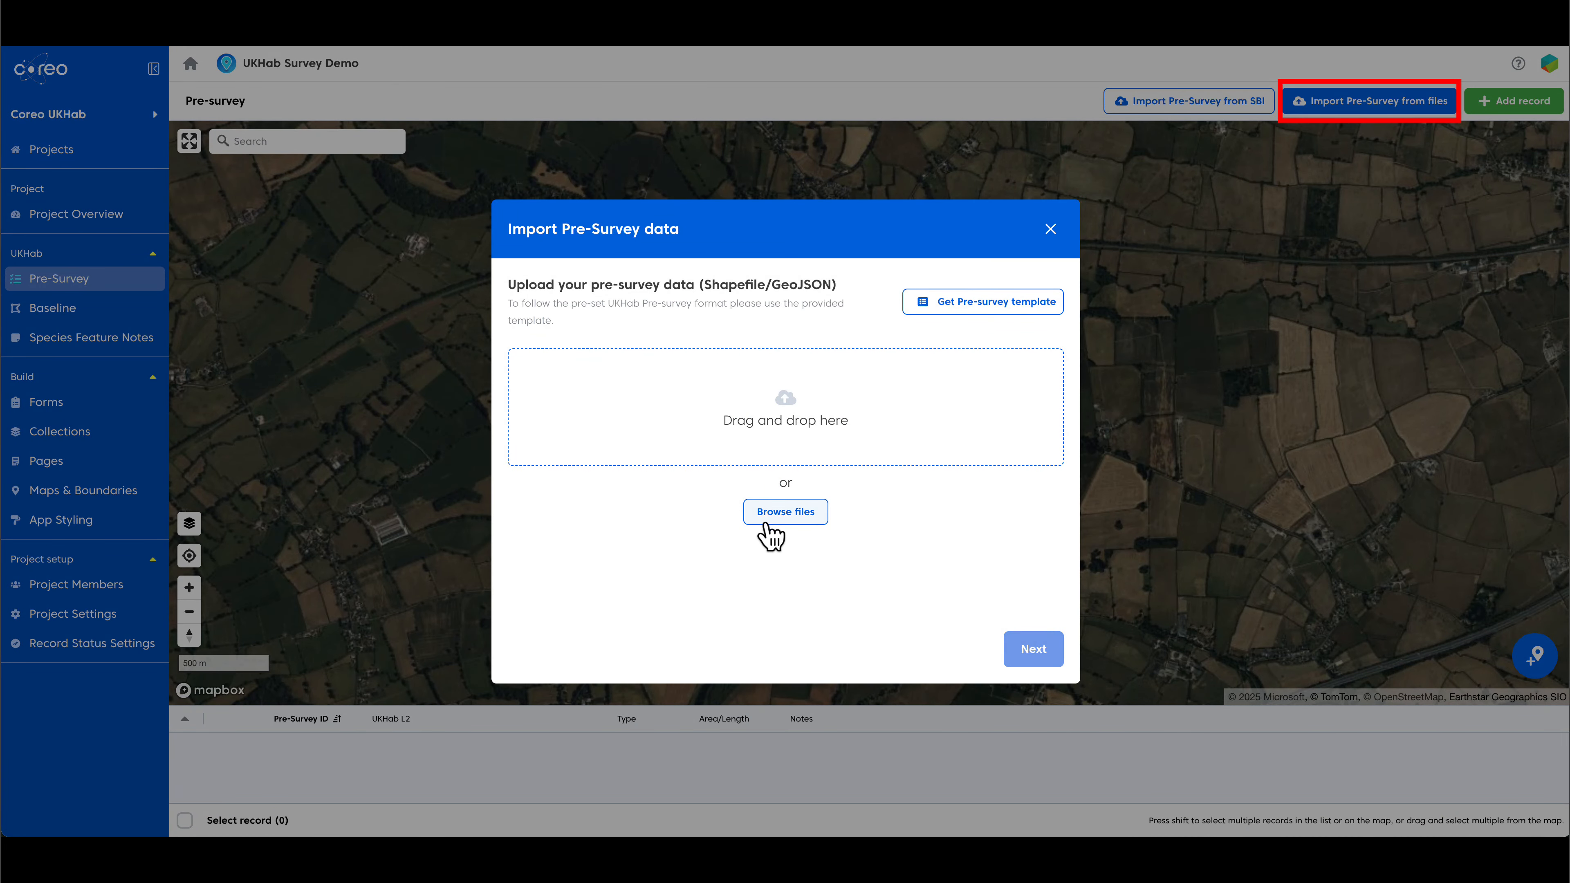
left_click(771, 517)
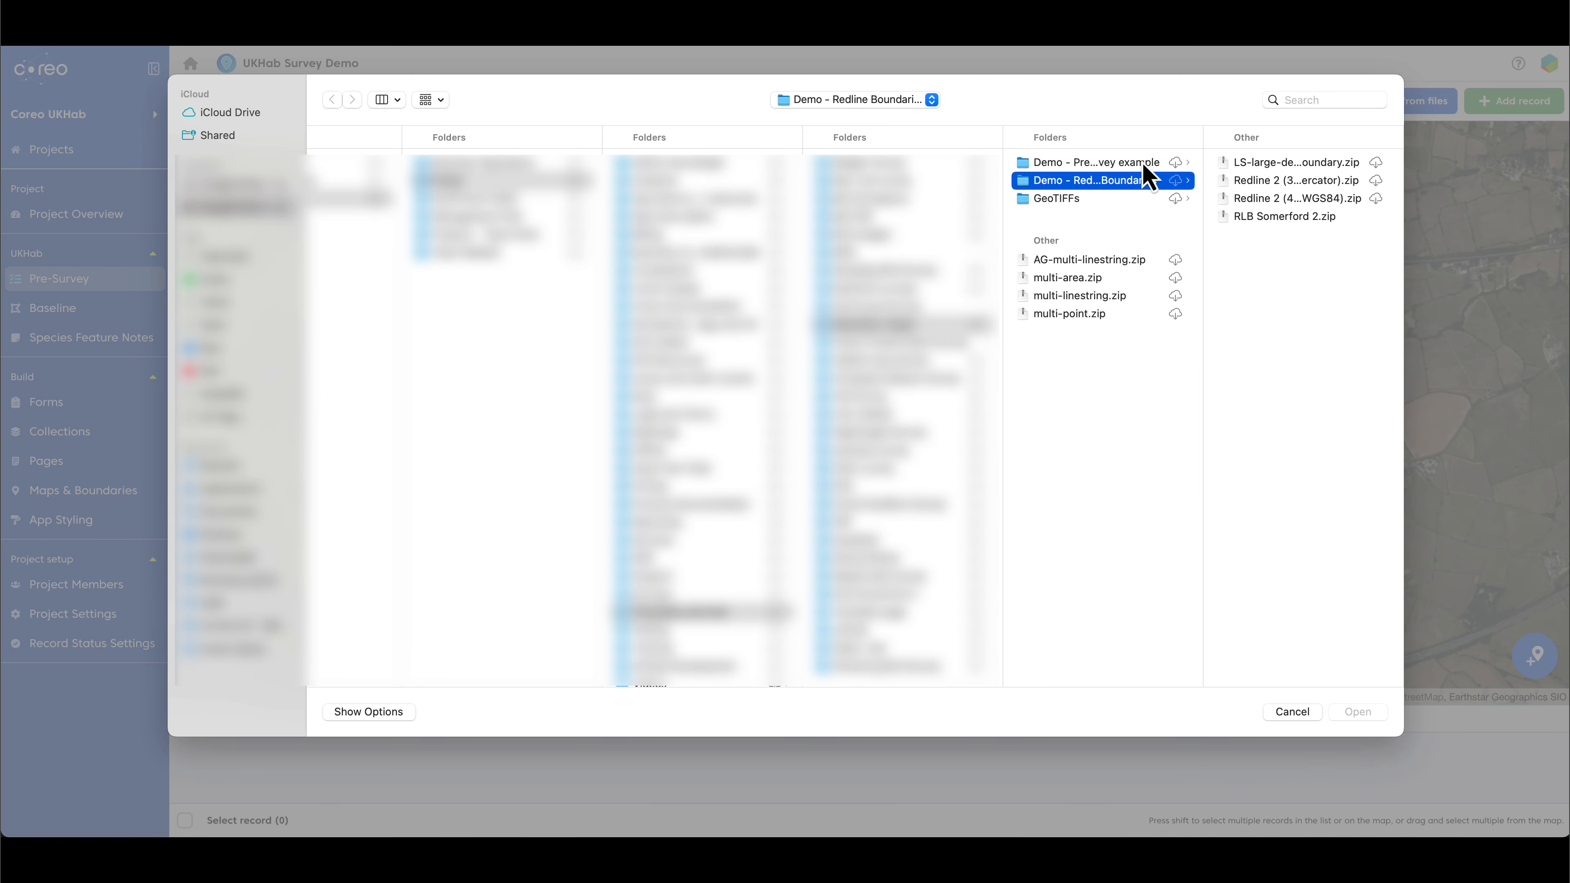
left_click(1142, 163)
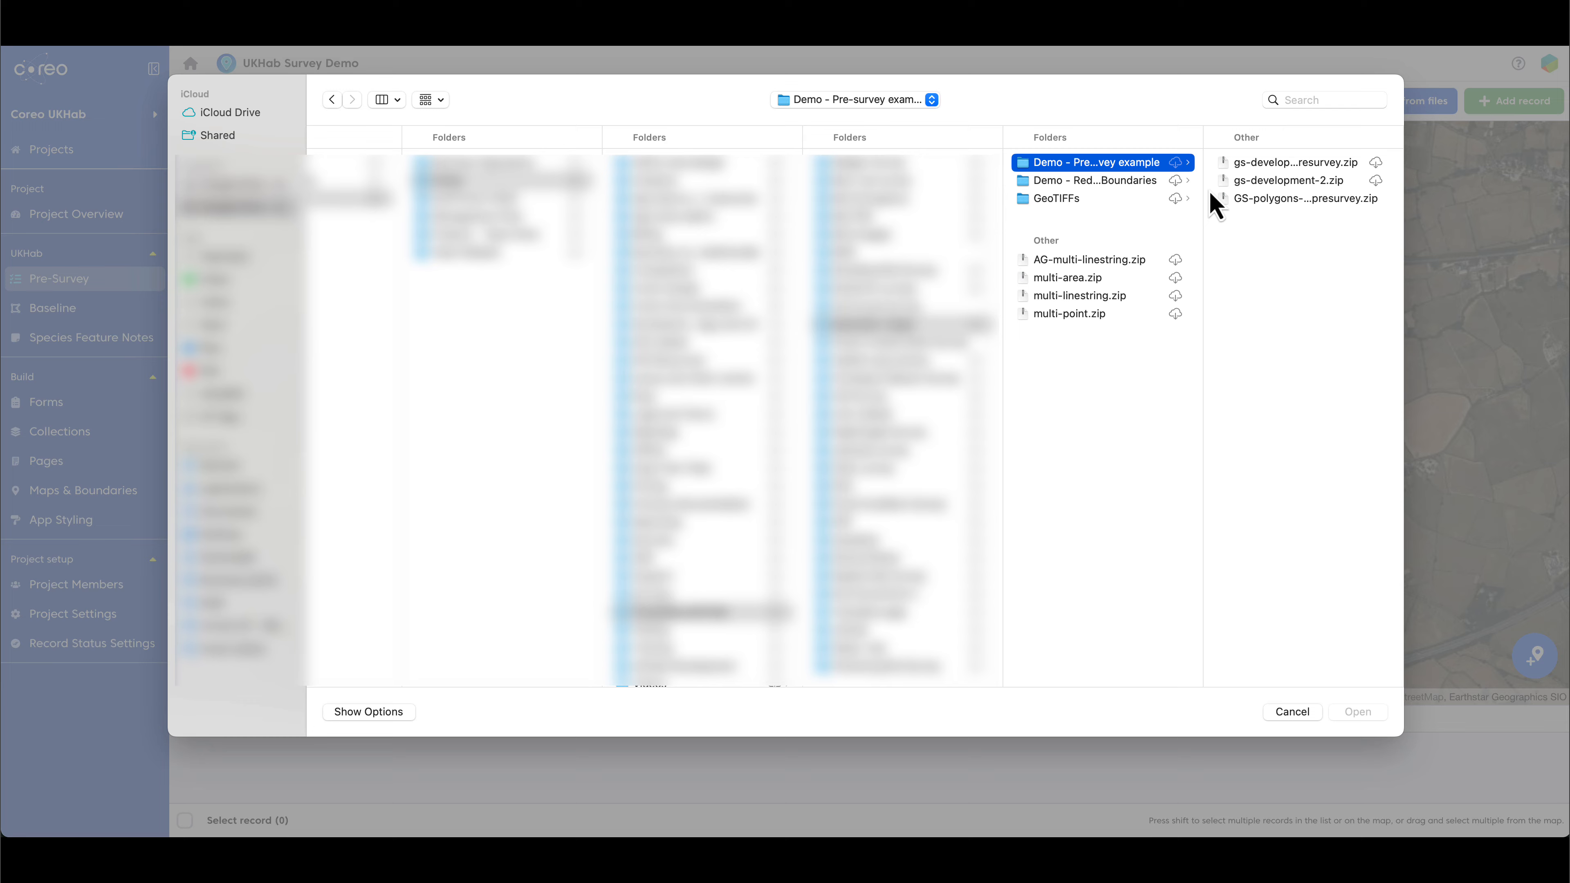
double_click(1255, 202)
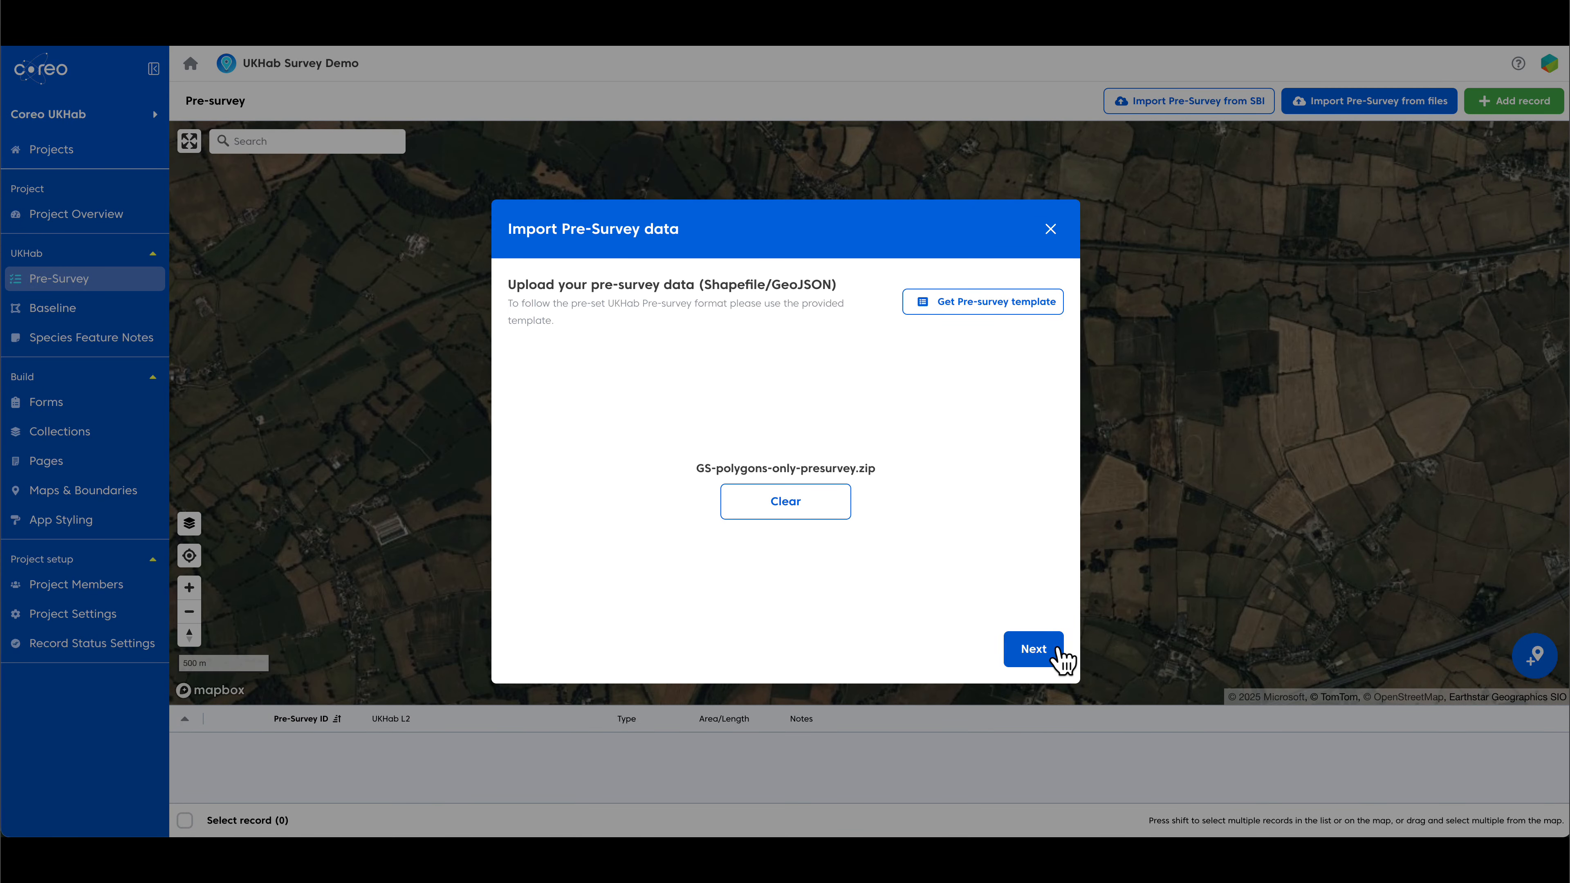
left_click(1060, 657)
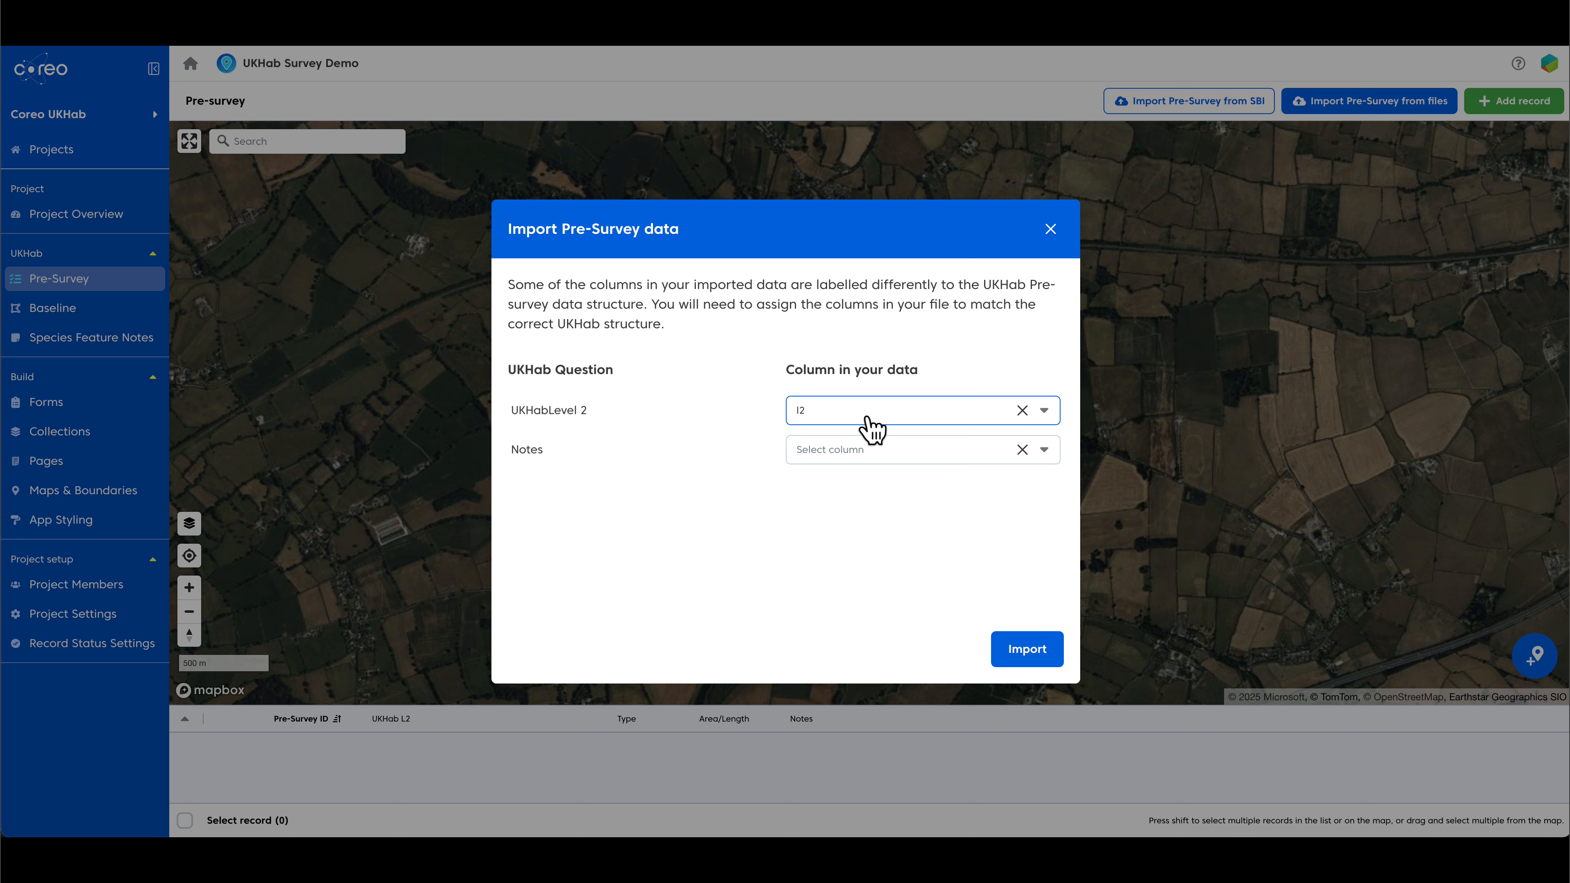
- Match UKHabLevel 2 to the l2 column, leave Notes unassigned, and import the pre-survey data
left_click(962, 425)
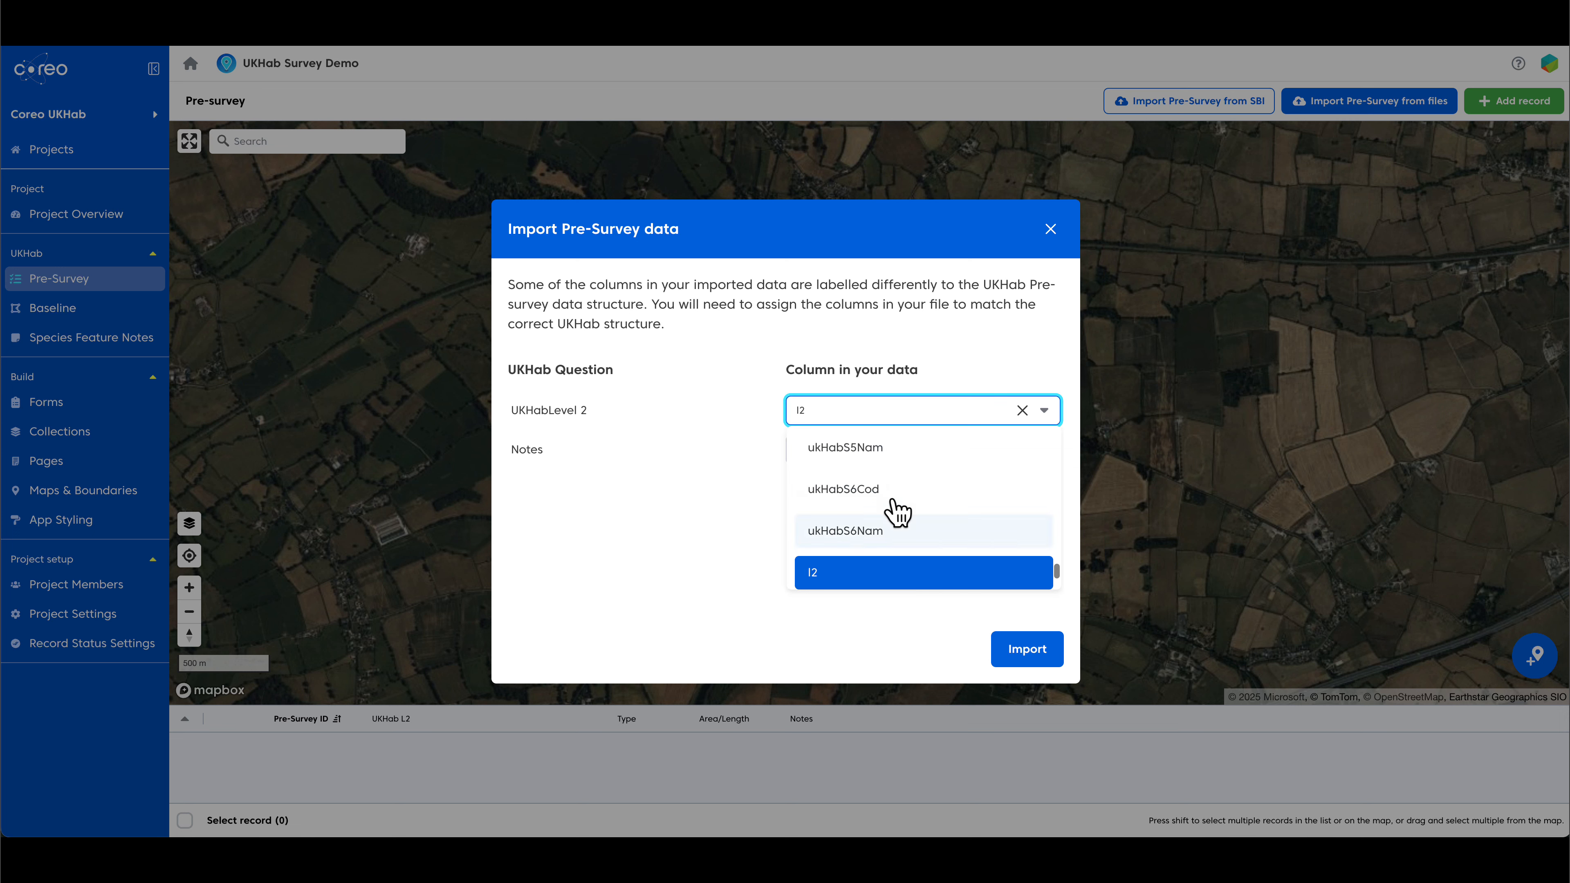
scroll(908, 526, "down", 1)
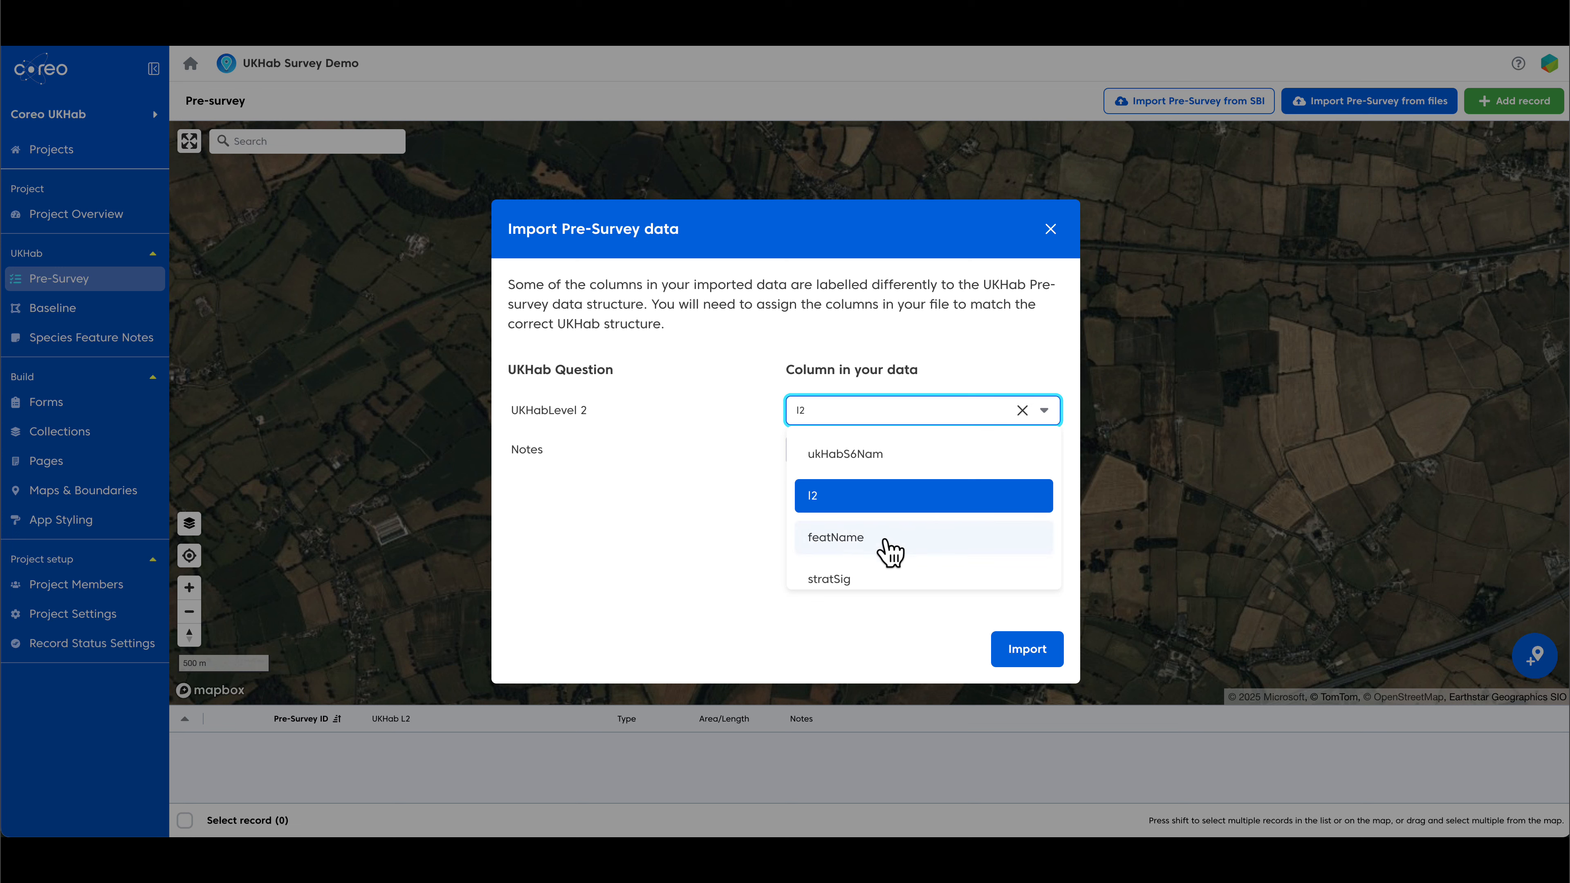
scroll(885, 541, "down", 1)
scroll(890, 552, "down", 8)
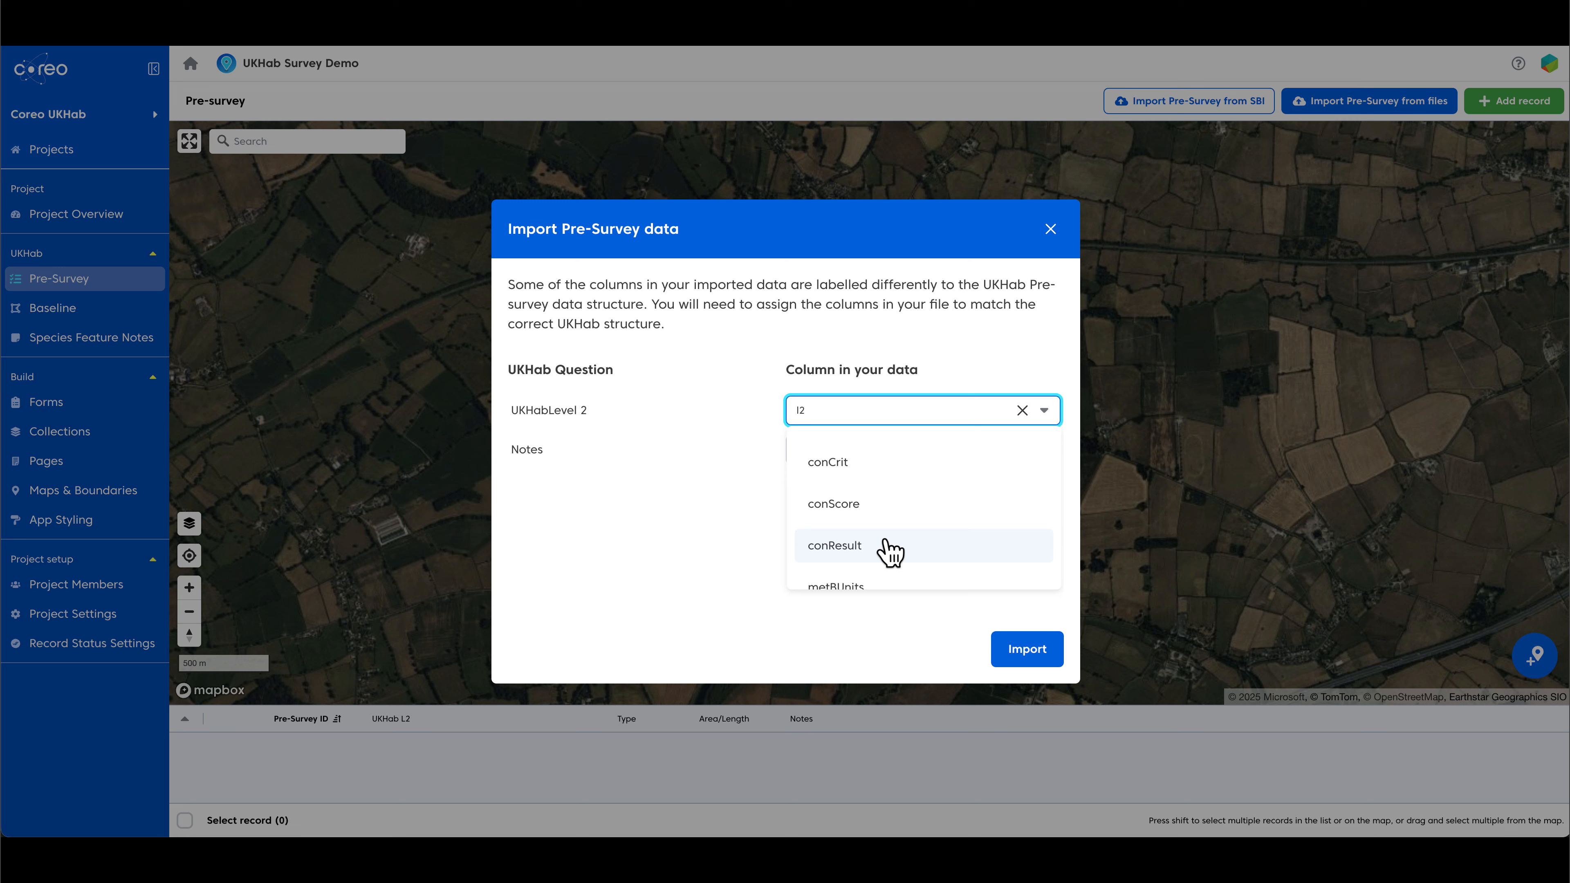
scroll(890, 552, "down", 5)
scroll(890, 552, "down", 5)
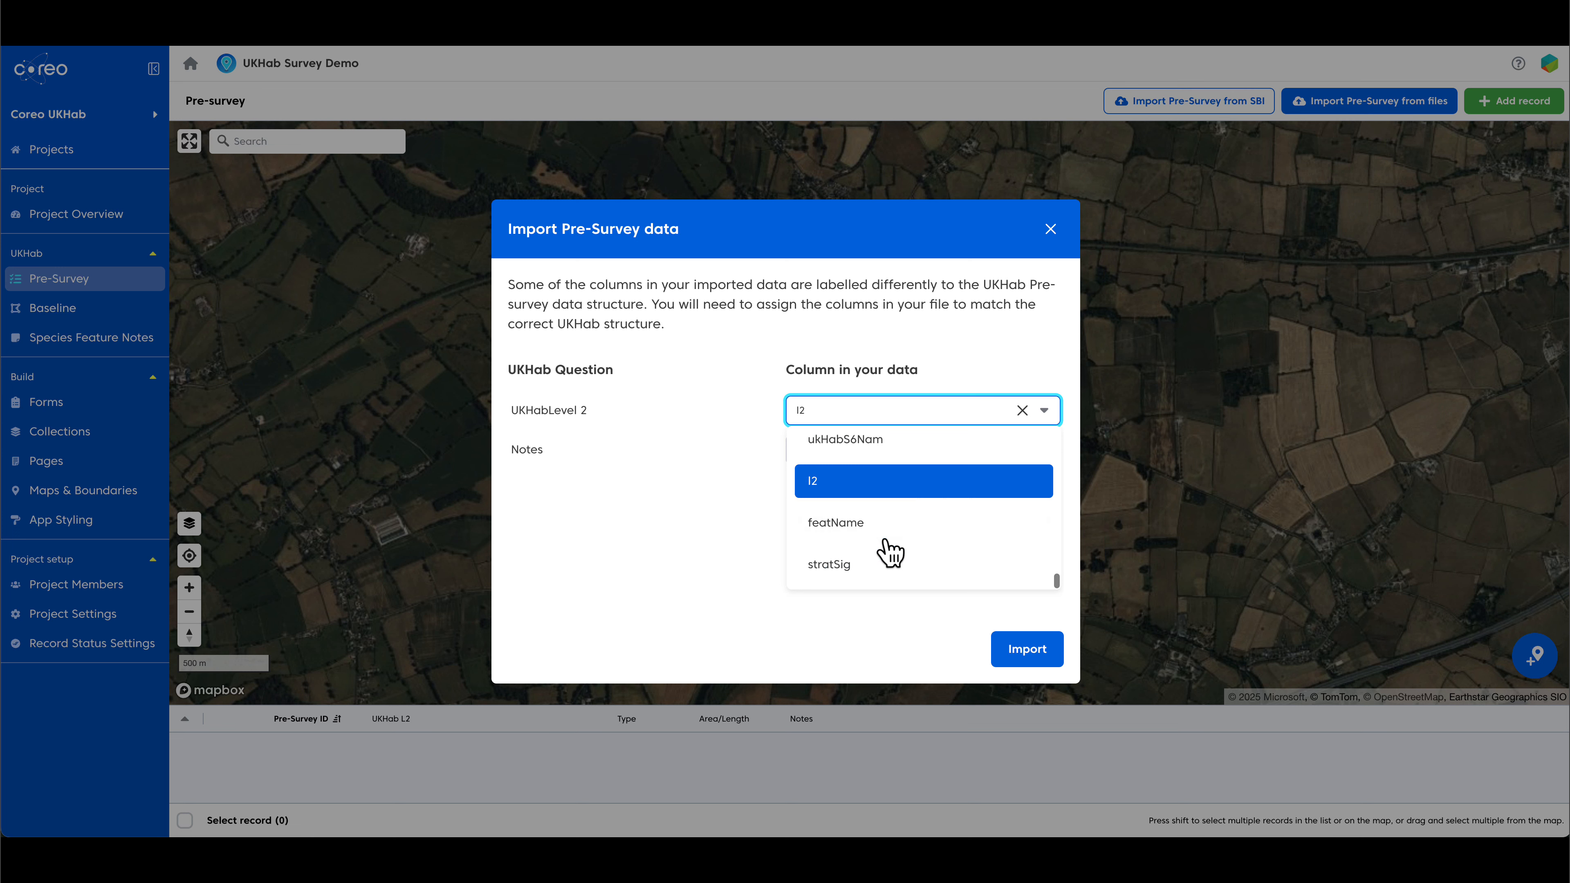
left_click(879, 493)
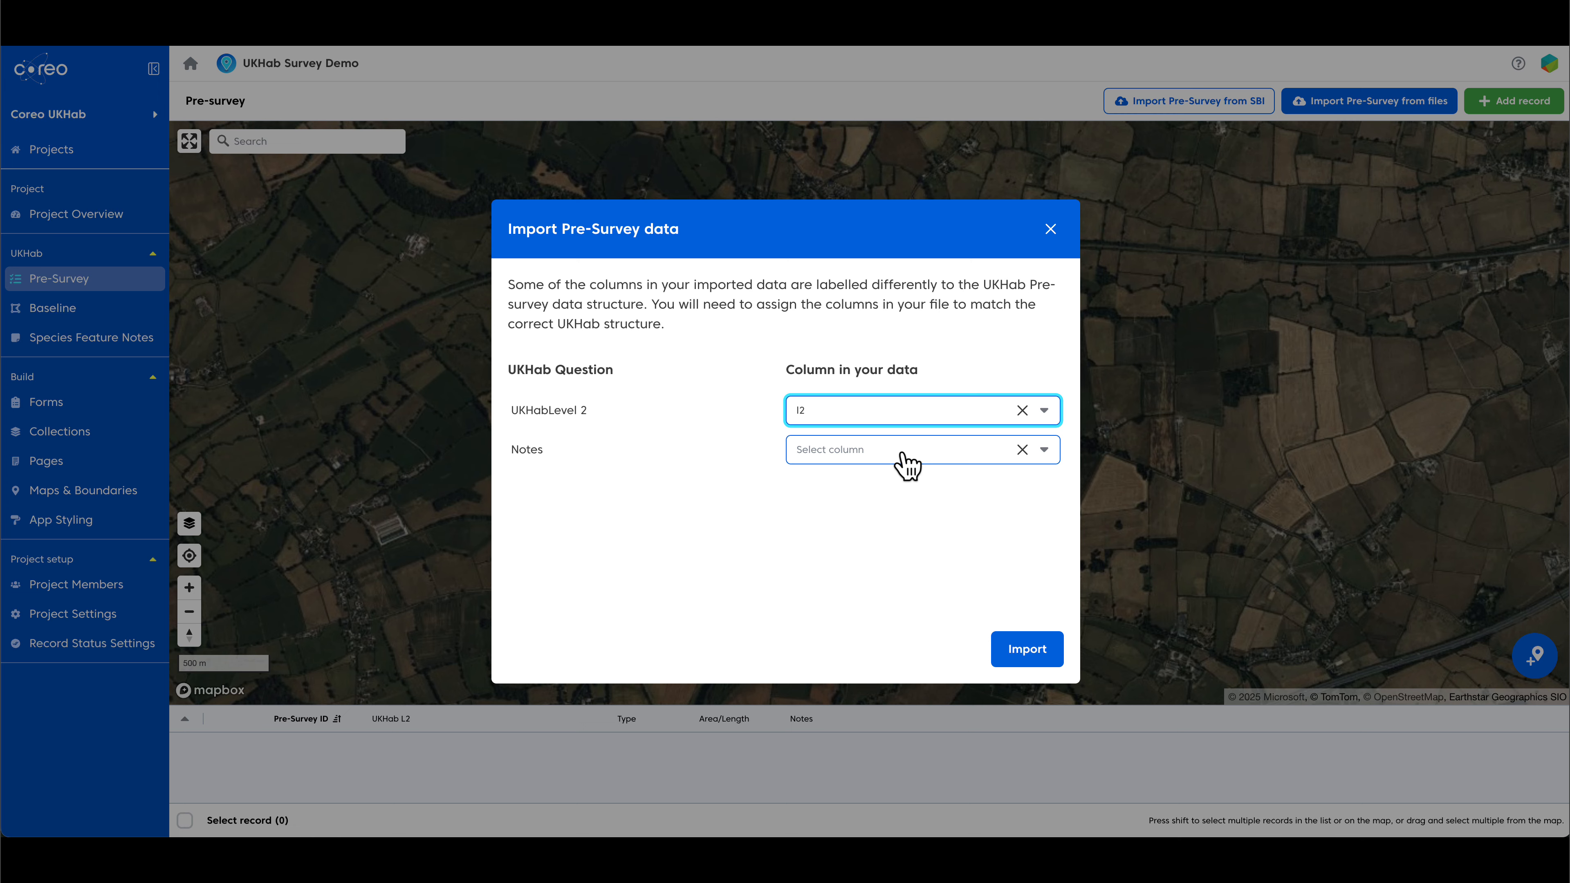
left_click(1029, 657)
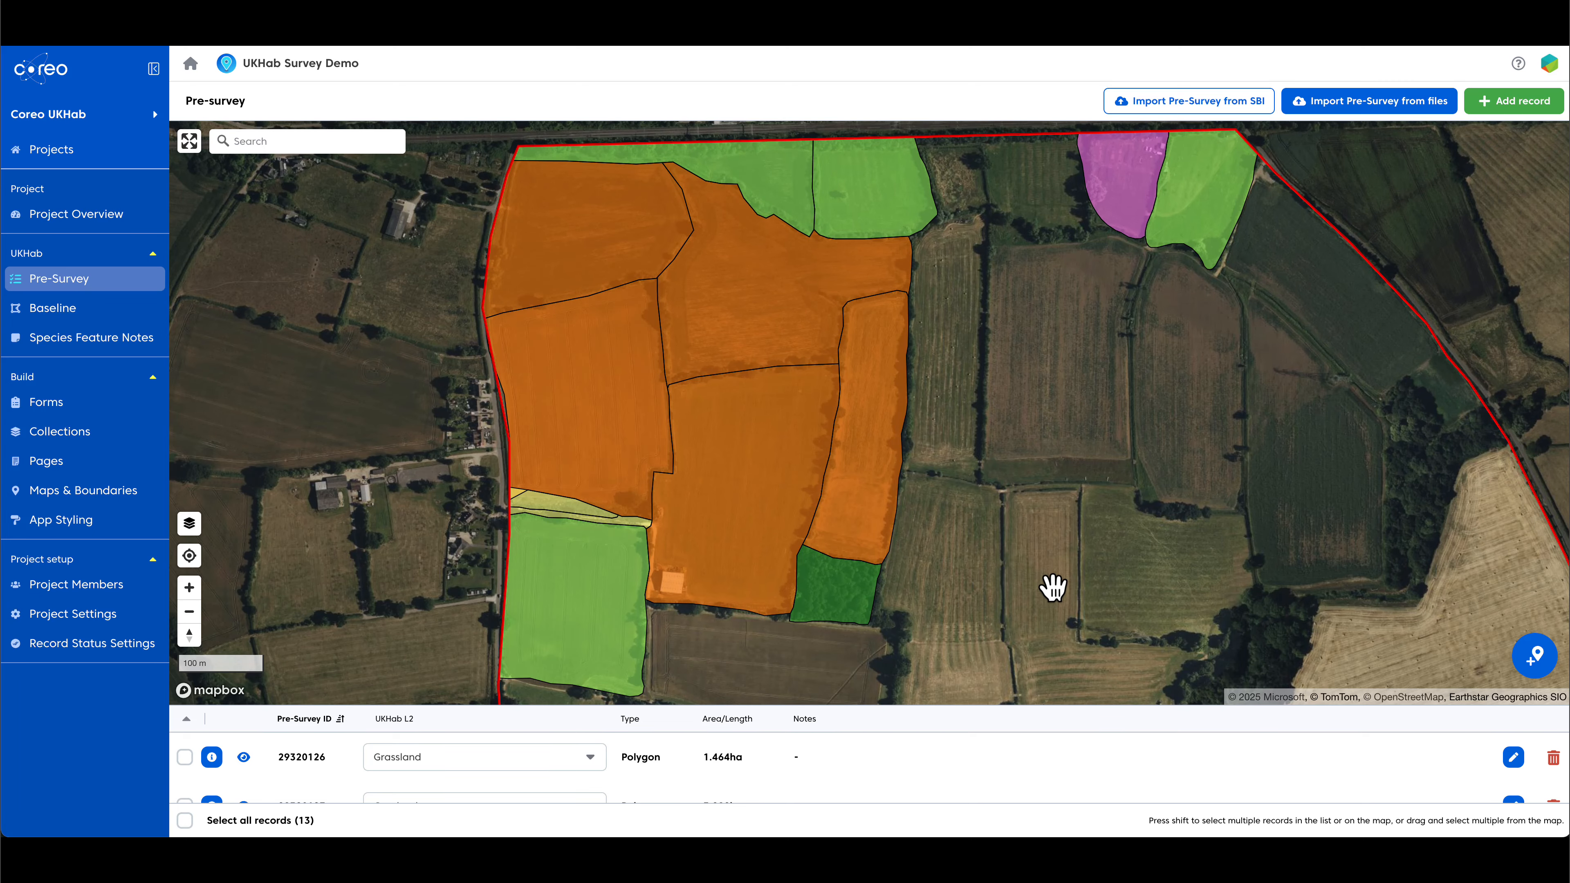
- Change the UKHab L2 habitat of the large cropland parcel north of the small dark green one to Grassland
scroll(1050, 584, "down", 2)
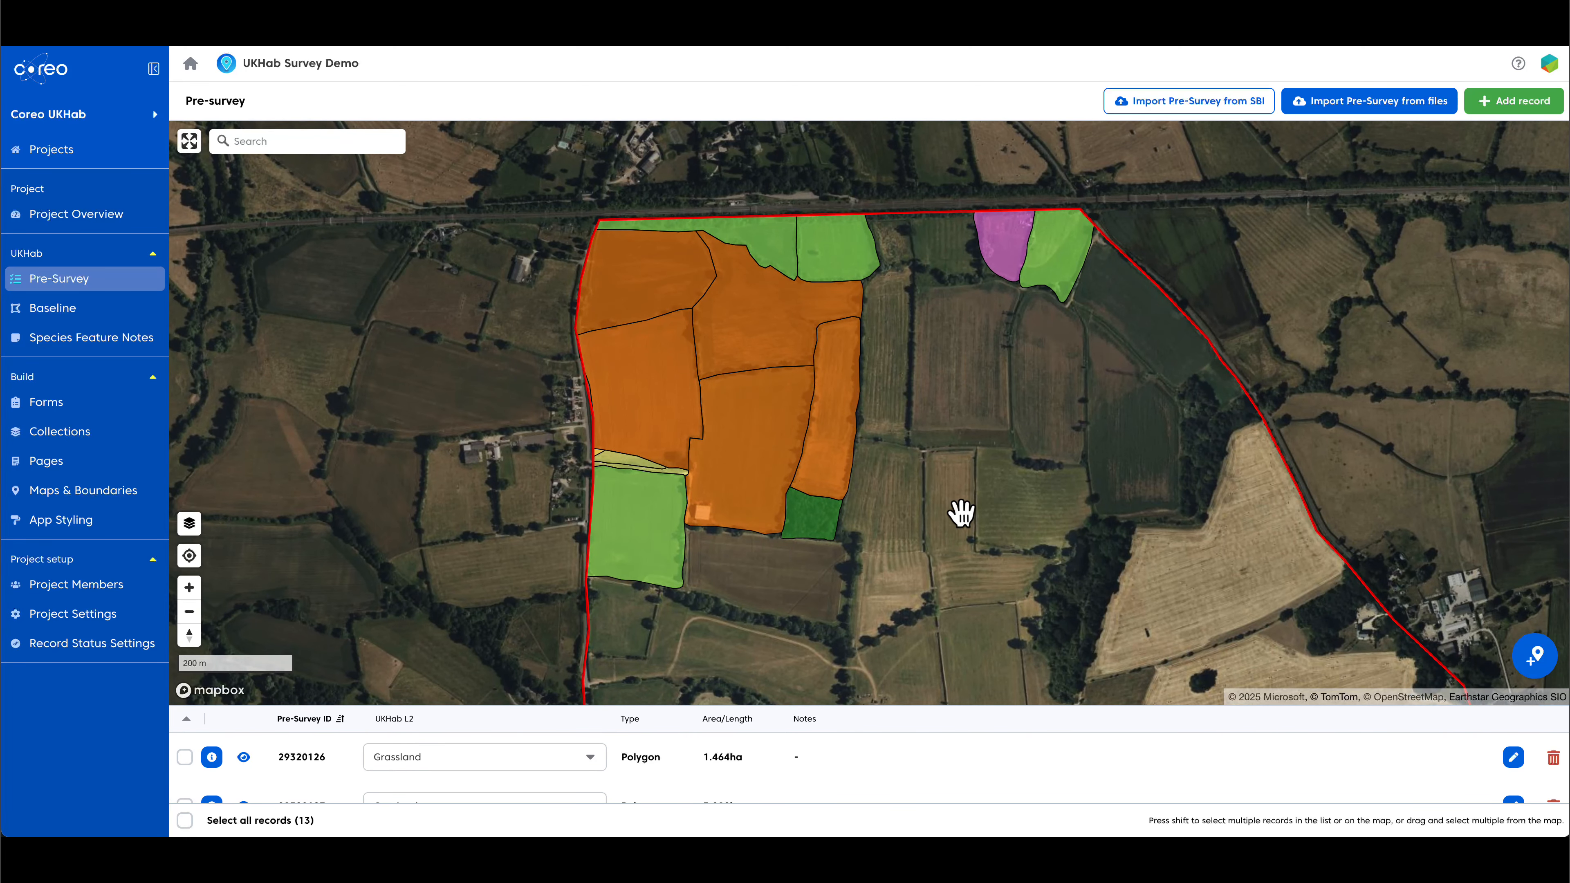
mouse_move(690, 484)
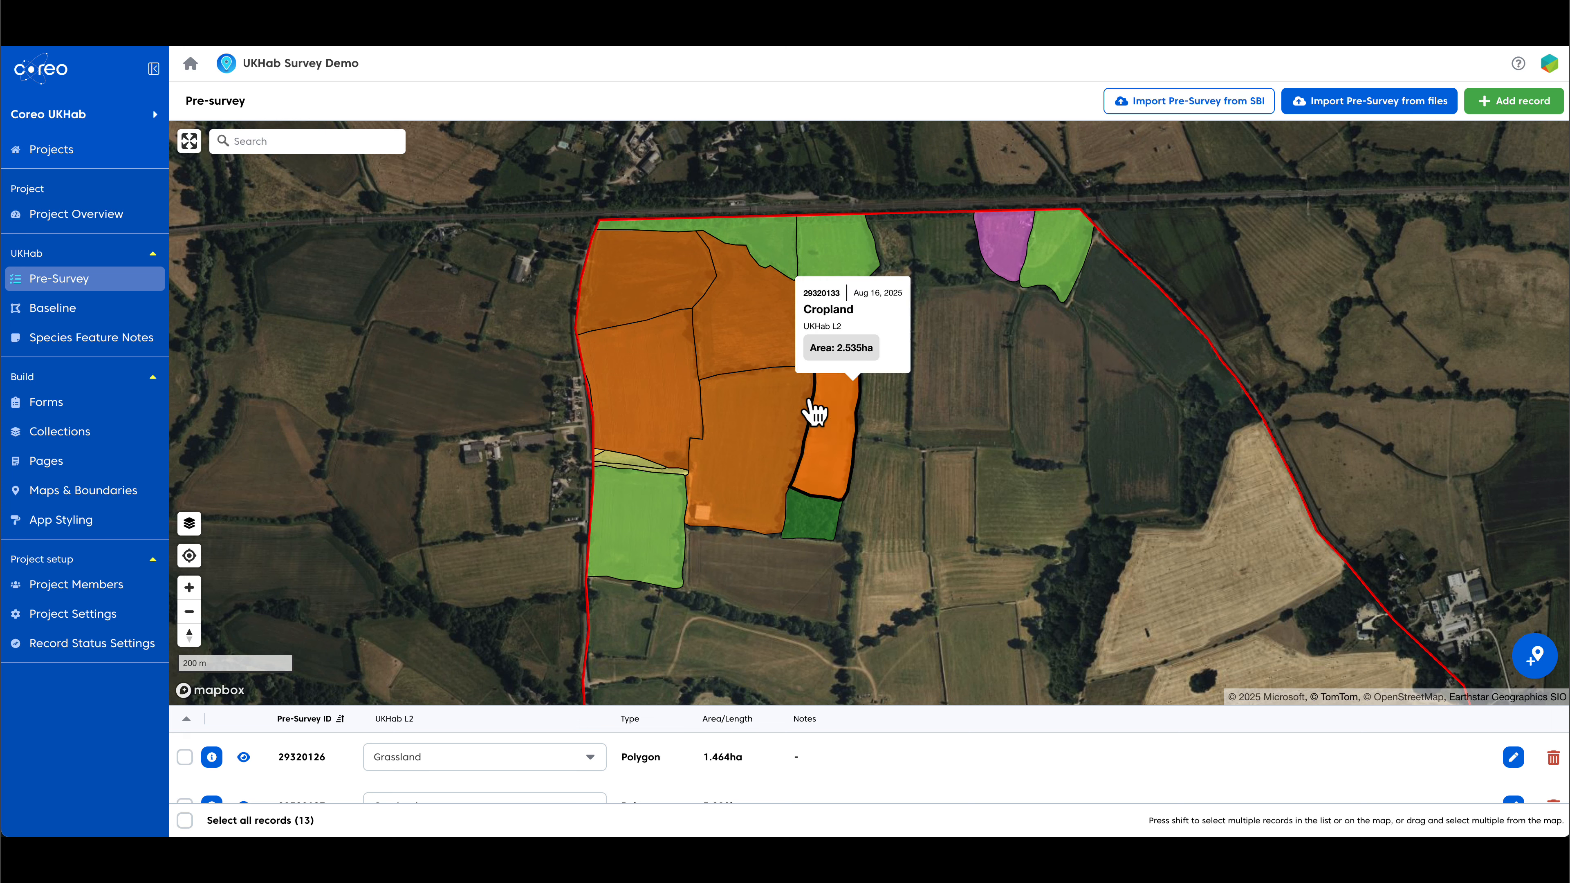
left_click(778, 463)
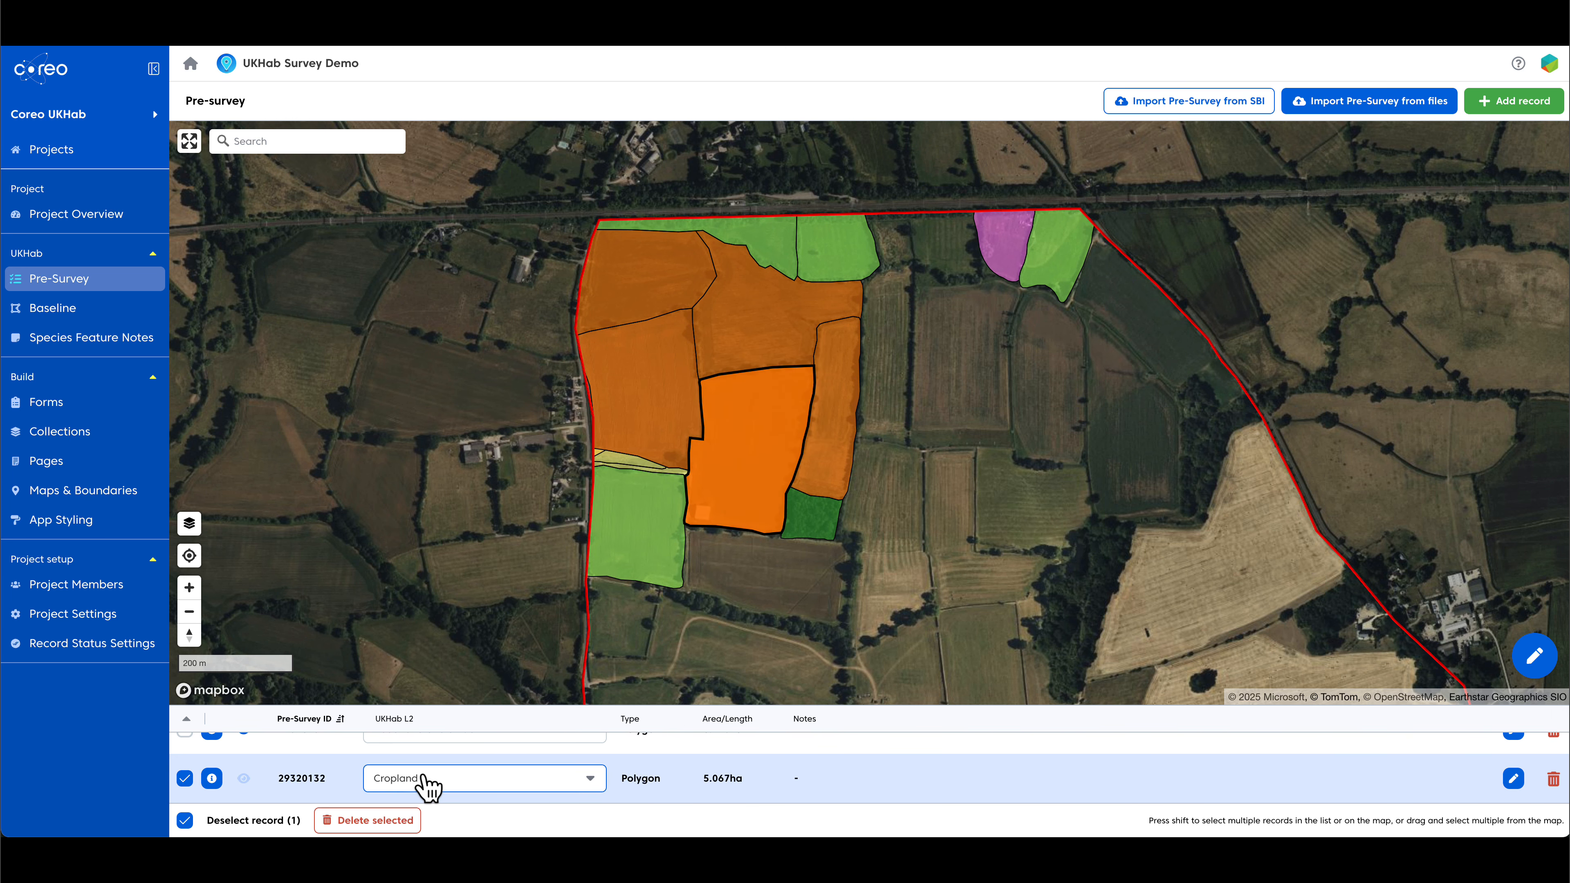
left_click(430, 781)
left_click(412, 709)
- Start a new pre-survey record and show the UKHab Pre-survey layer on its map
scroll(1426, 526, "down", 5)
left_click_drag(1426, 526, 1009, 698)
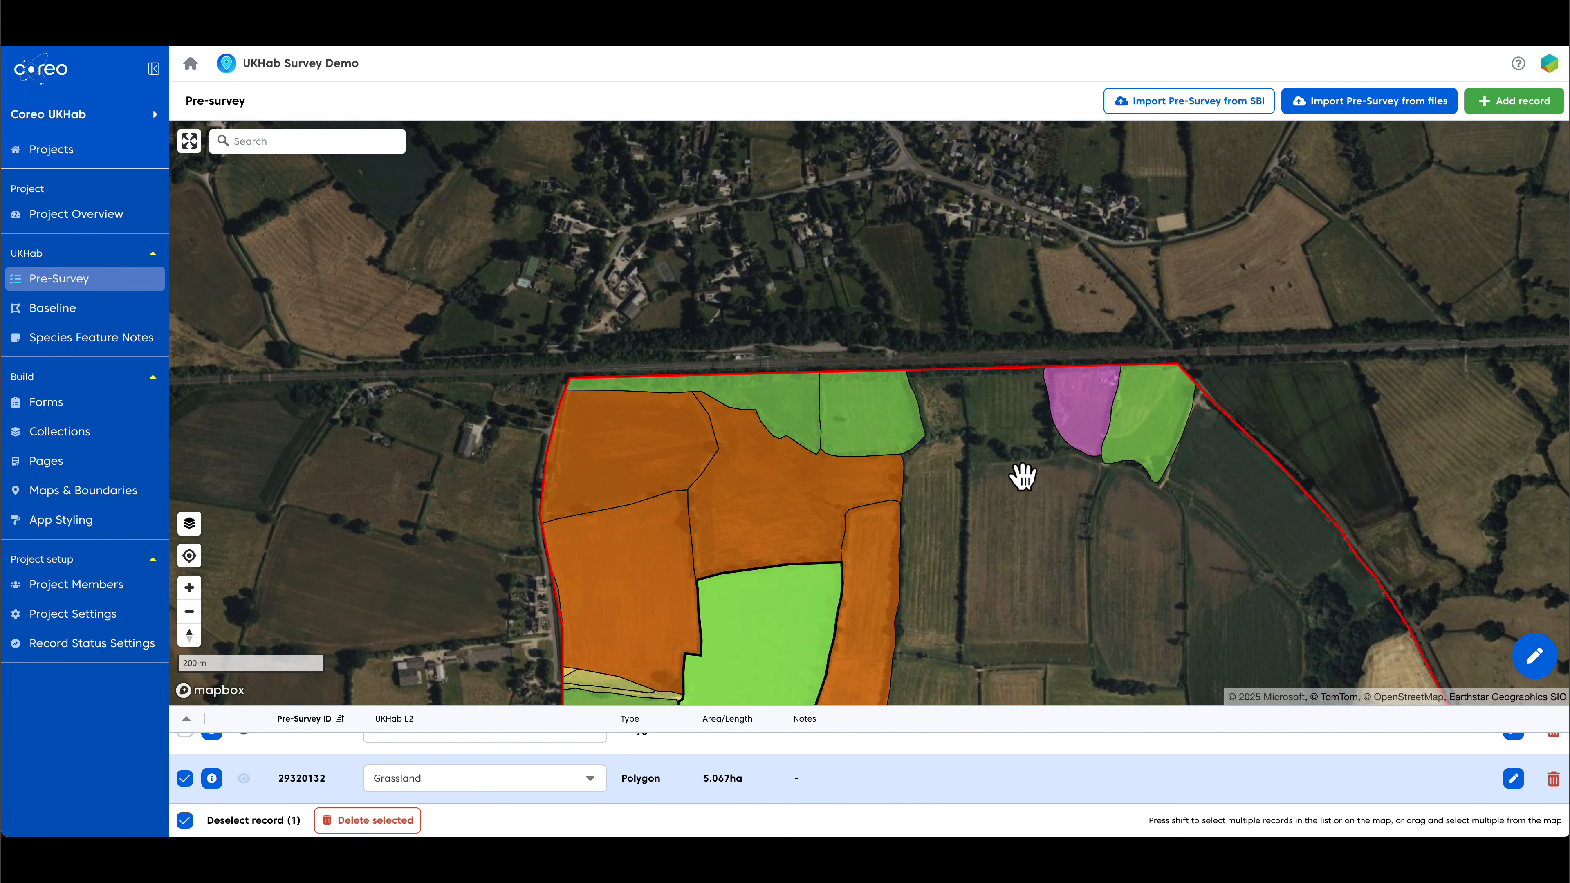
left_click(1513, 100)
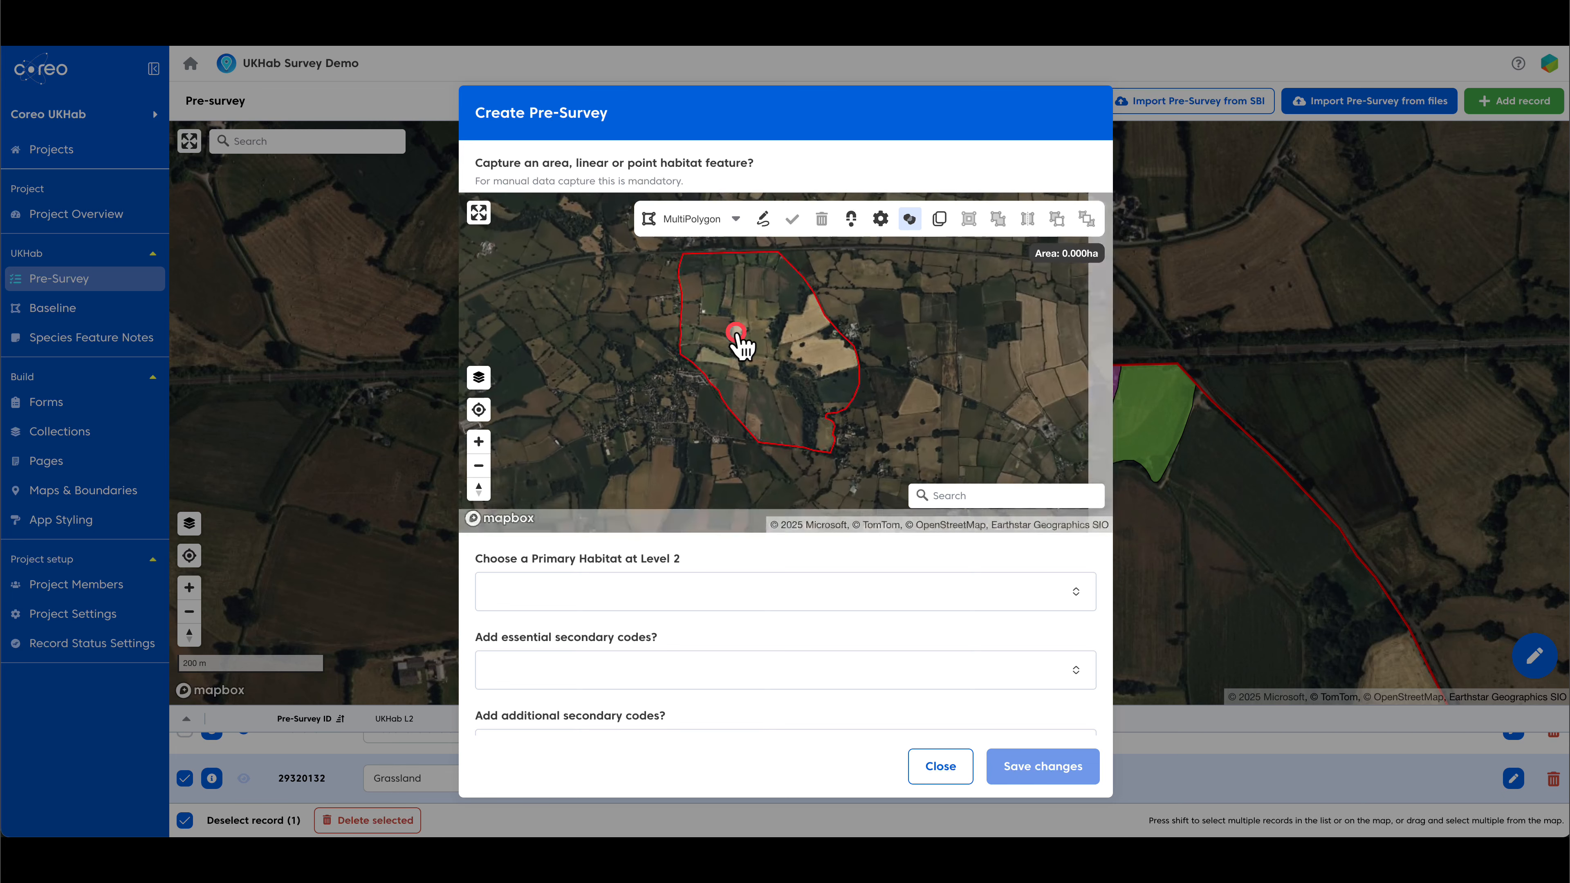
left_click(478, 376)
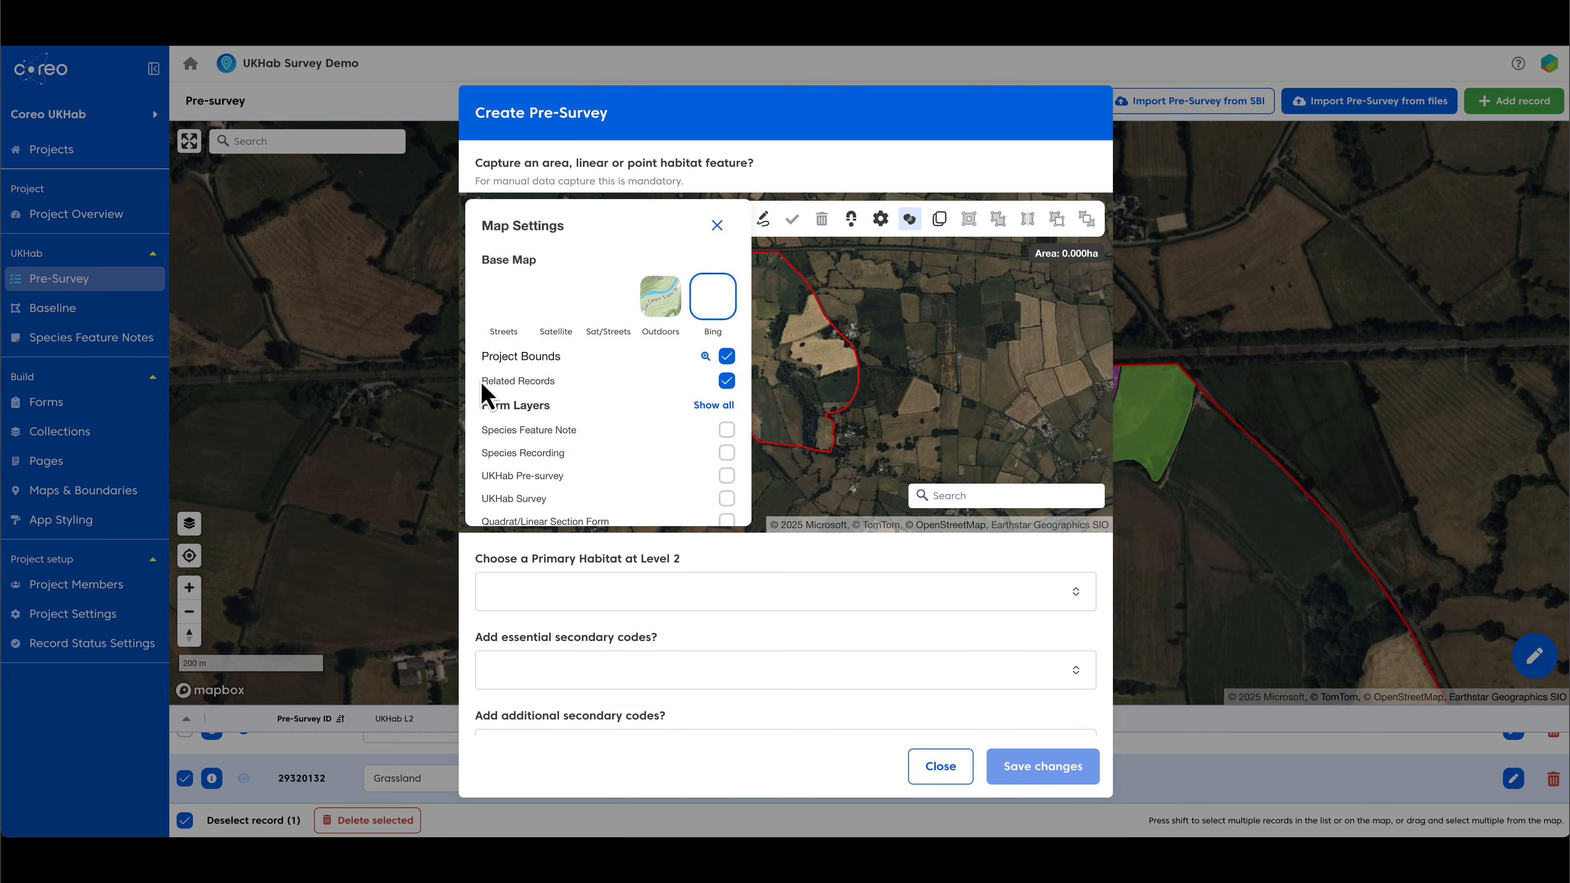
left_click(726, 475)
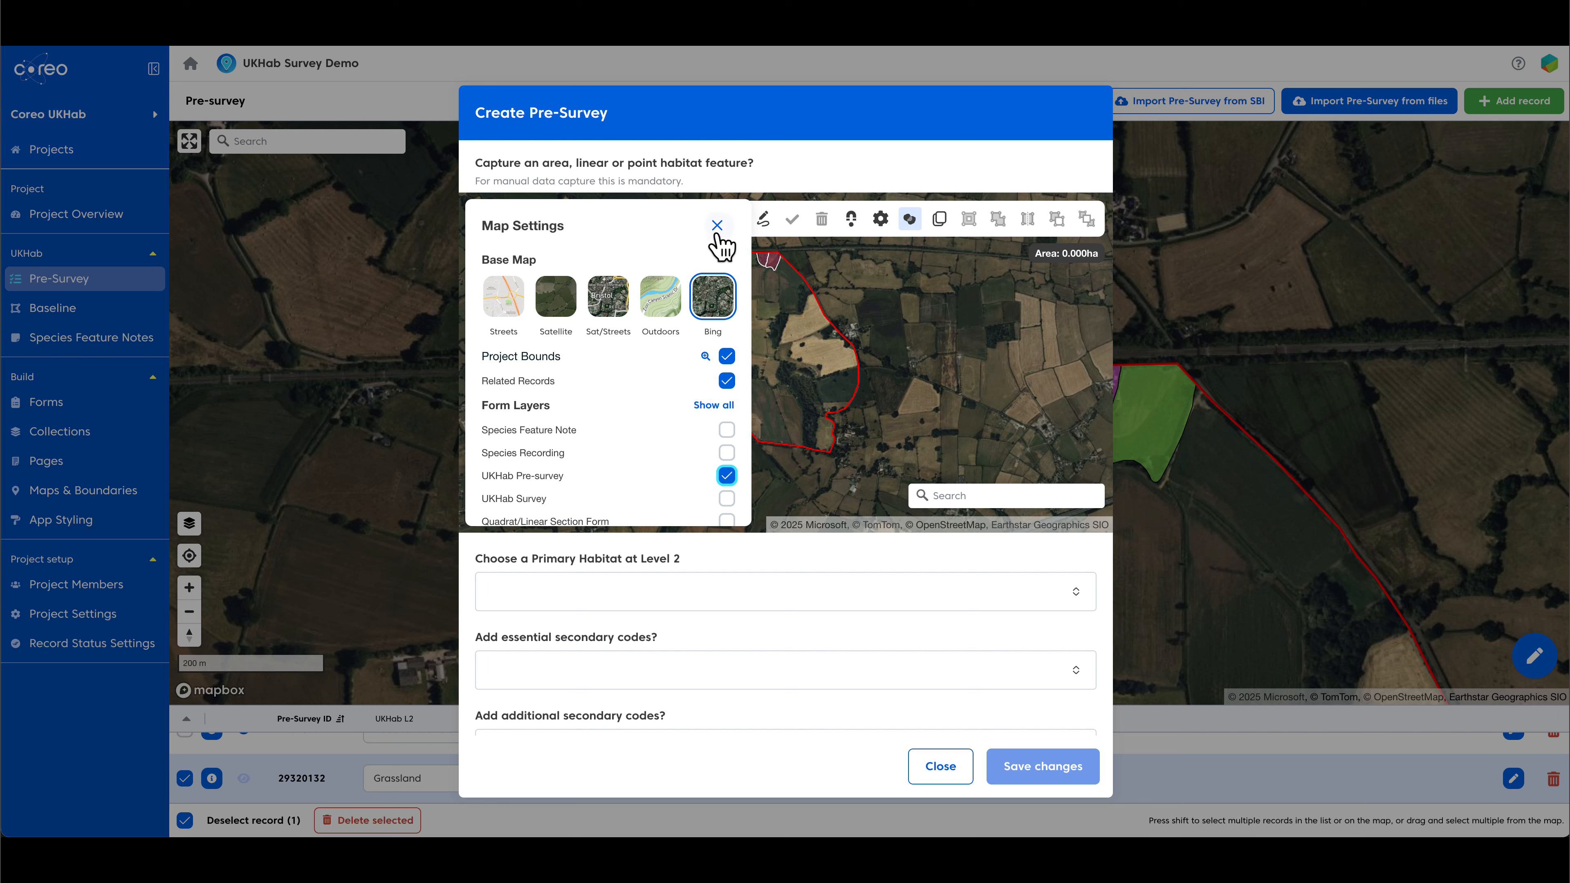
left_click(717, 225)
- Review the new record's map, parcels and habitat, secondary code and note fields, and close the form without saving
left_click_drag(747, 281, 764, 368)
scroll(761, 357, "up", 5)
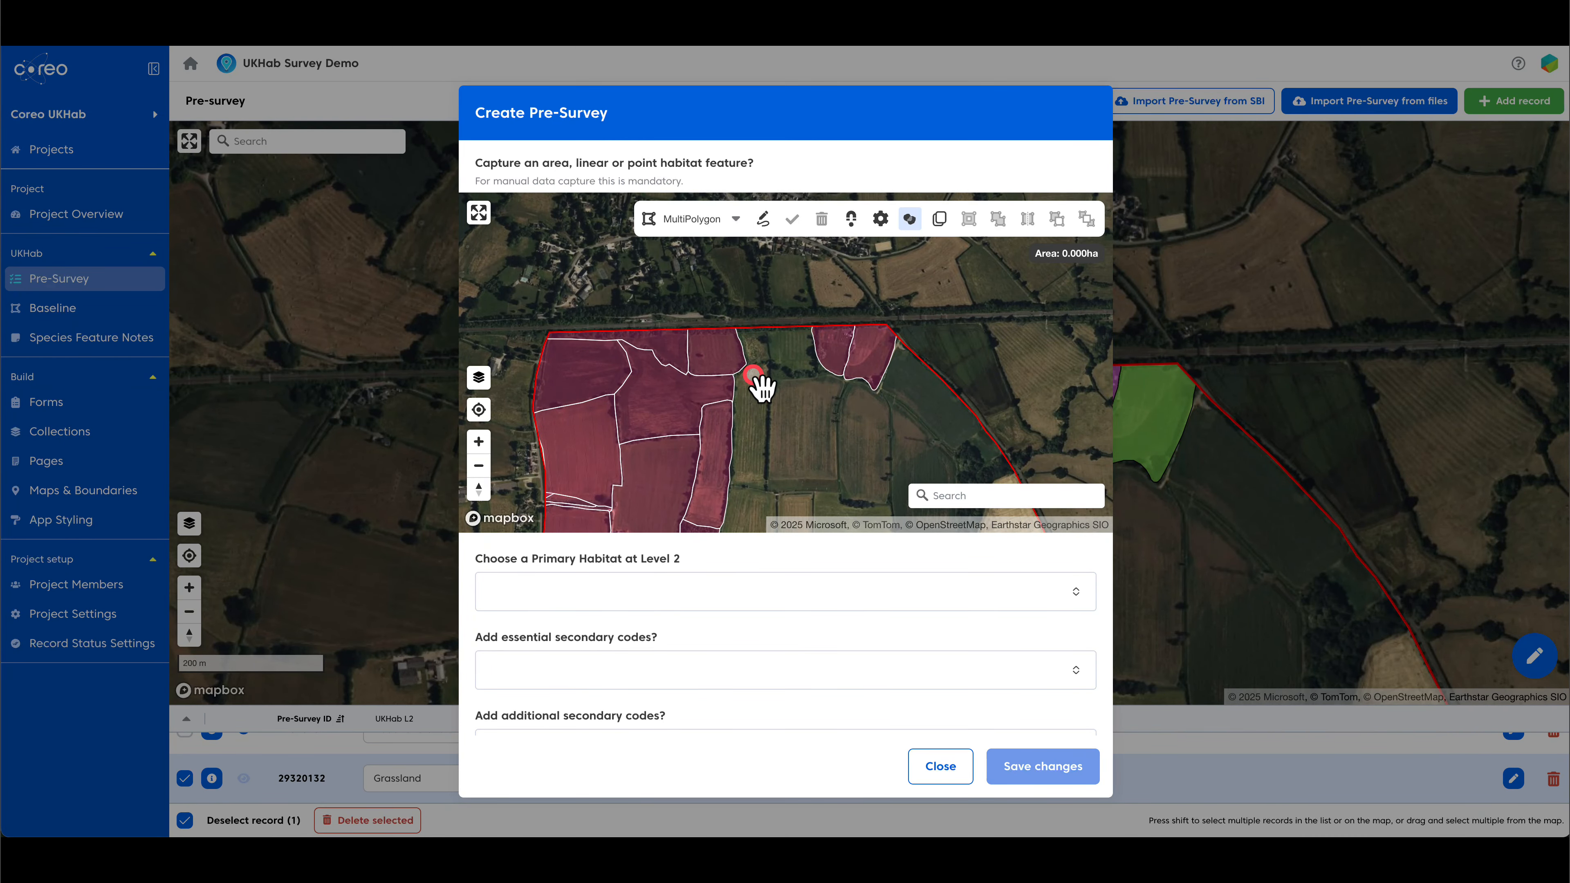
left_click(737, 361)
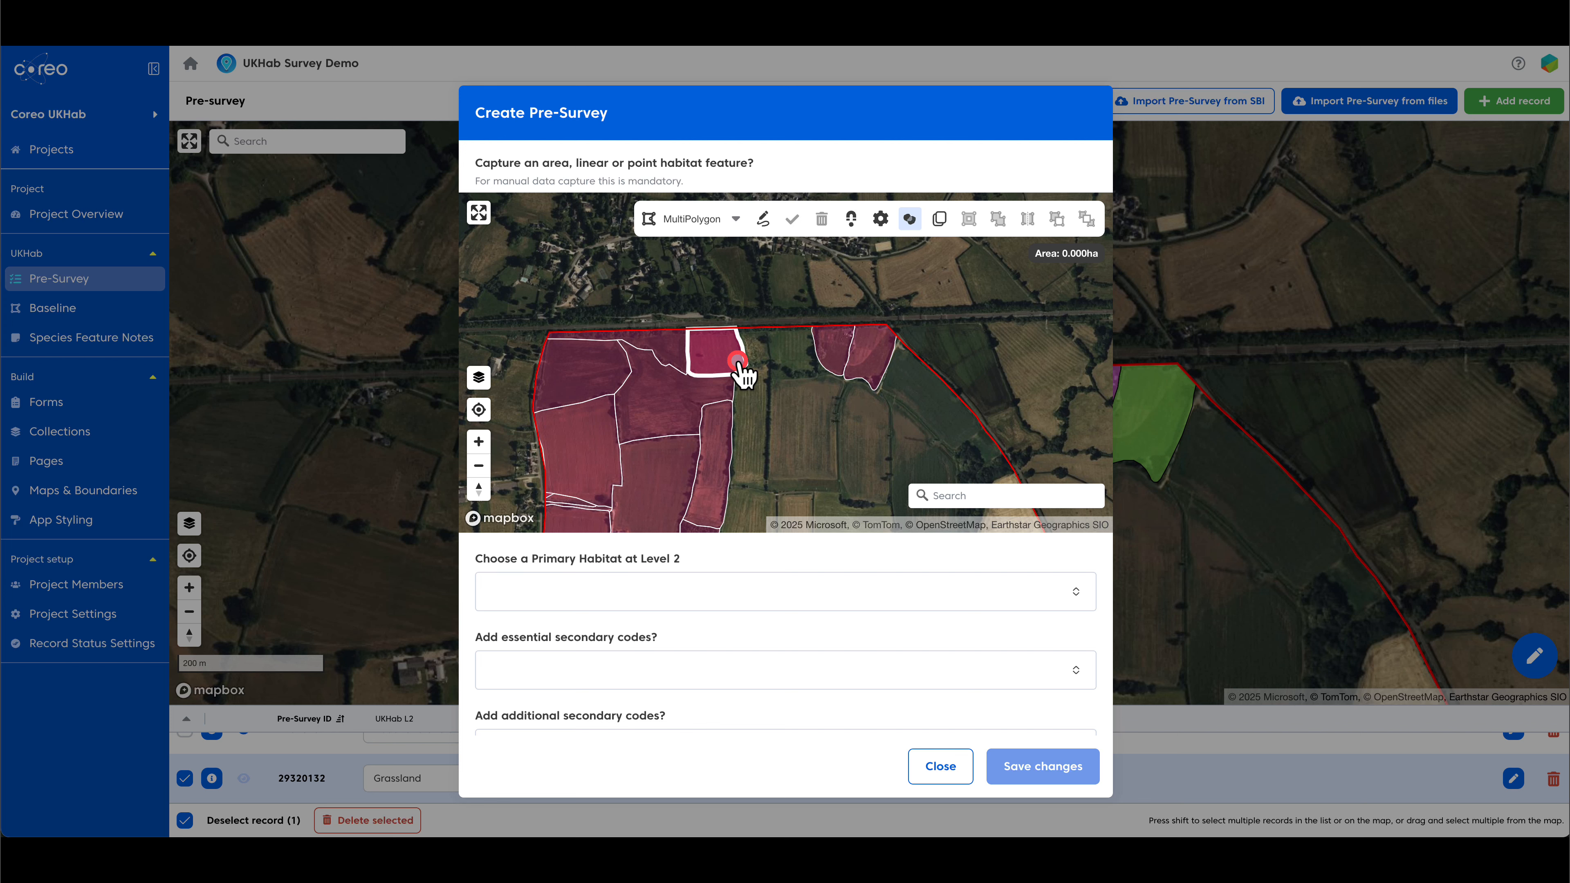
scroll(702, 634, "down", 3)
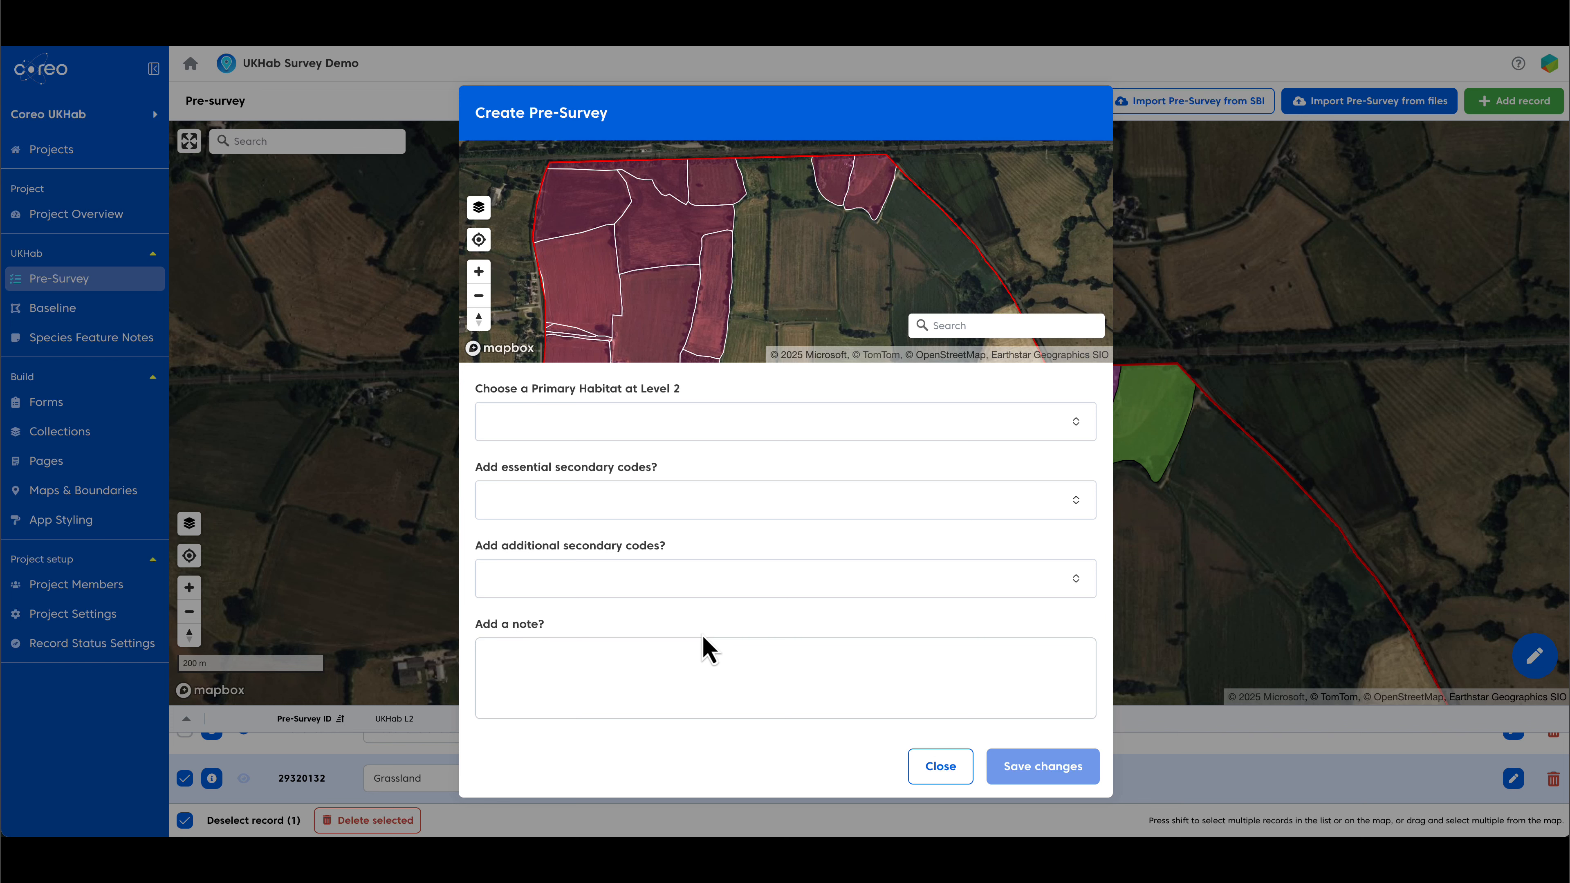
left_click(955, 773)
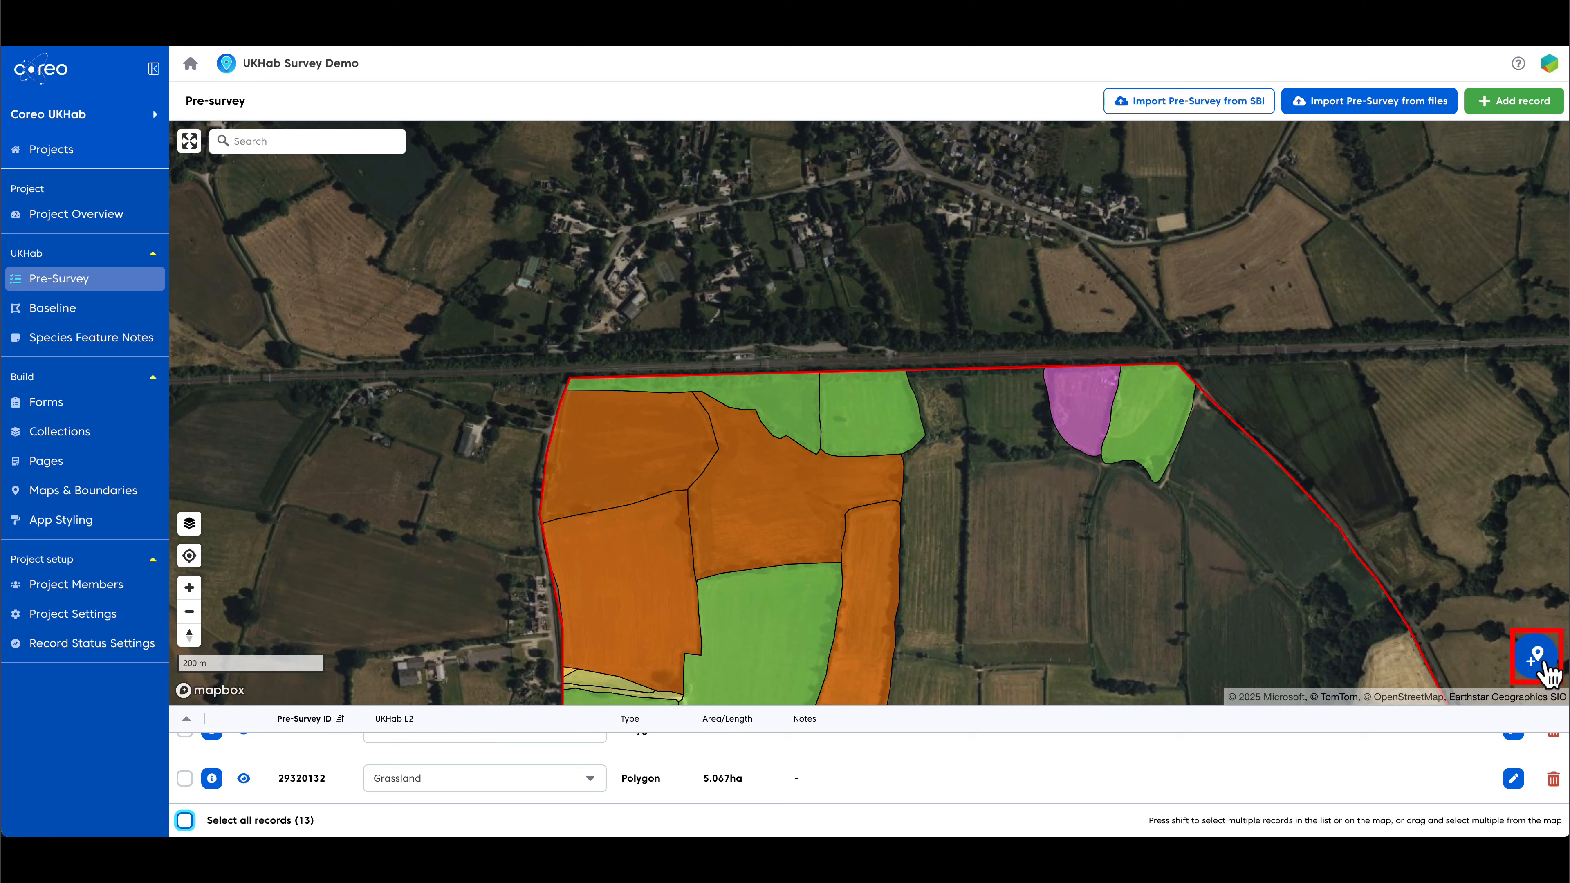
- Draw a freehand polygon of about 0.67 ha over the unmapped field directly east of the northern grassland parcel
left_click(1542, 658)
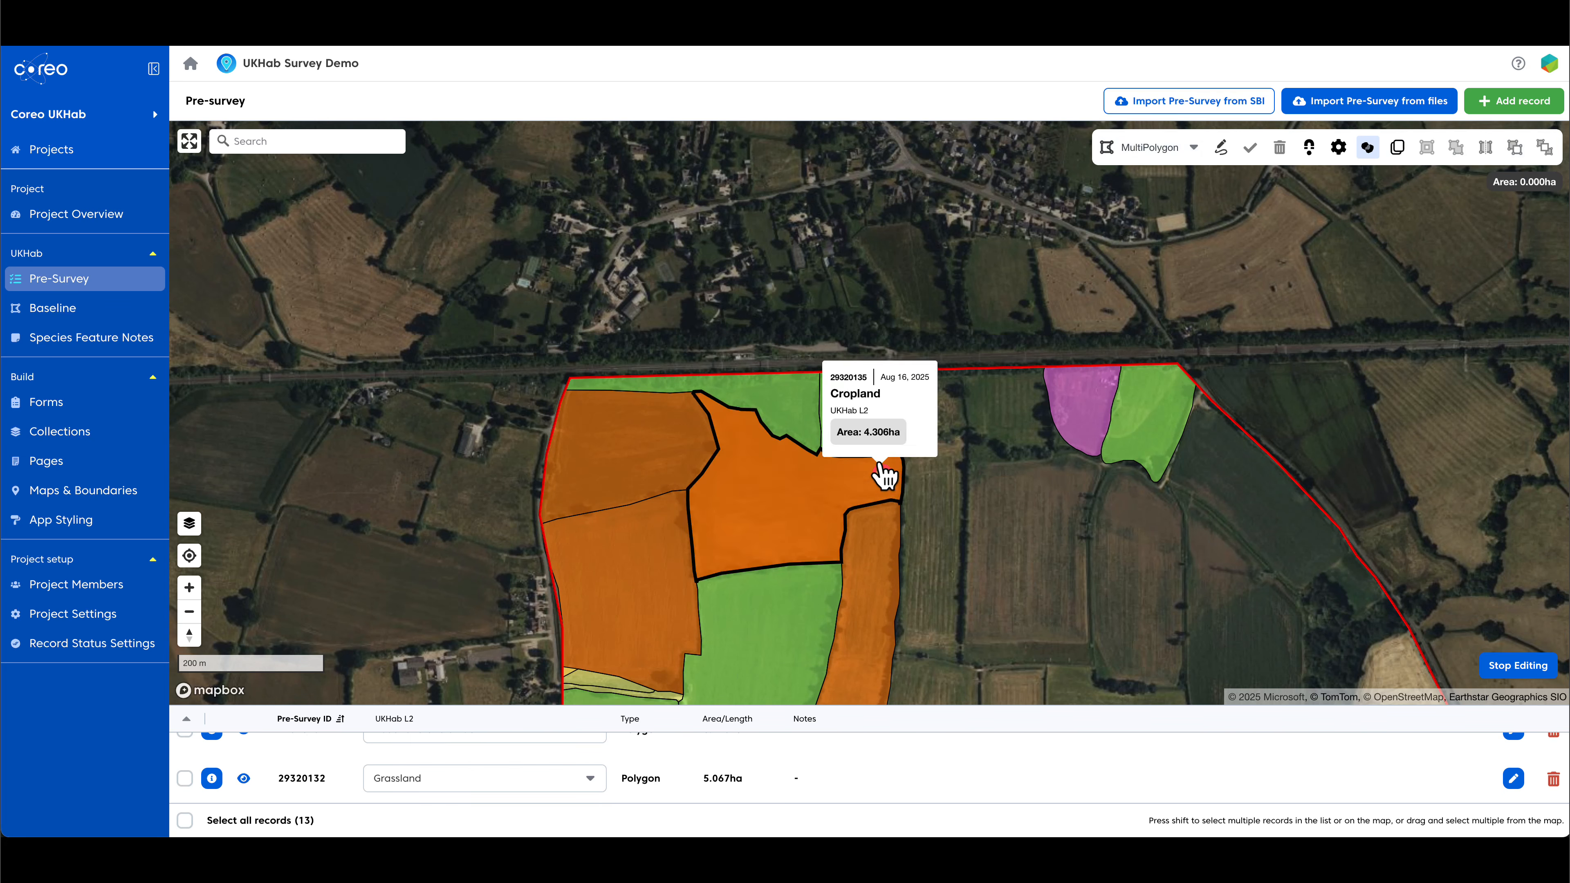
scroll(964, 426, "up", 5)
left_click(925, 402)
left_click_drag(926, 399, 887, 456)
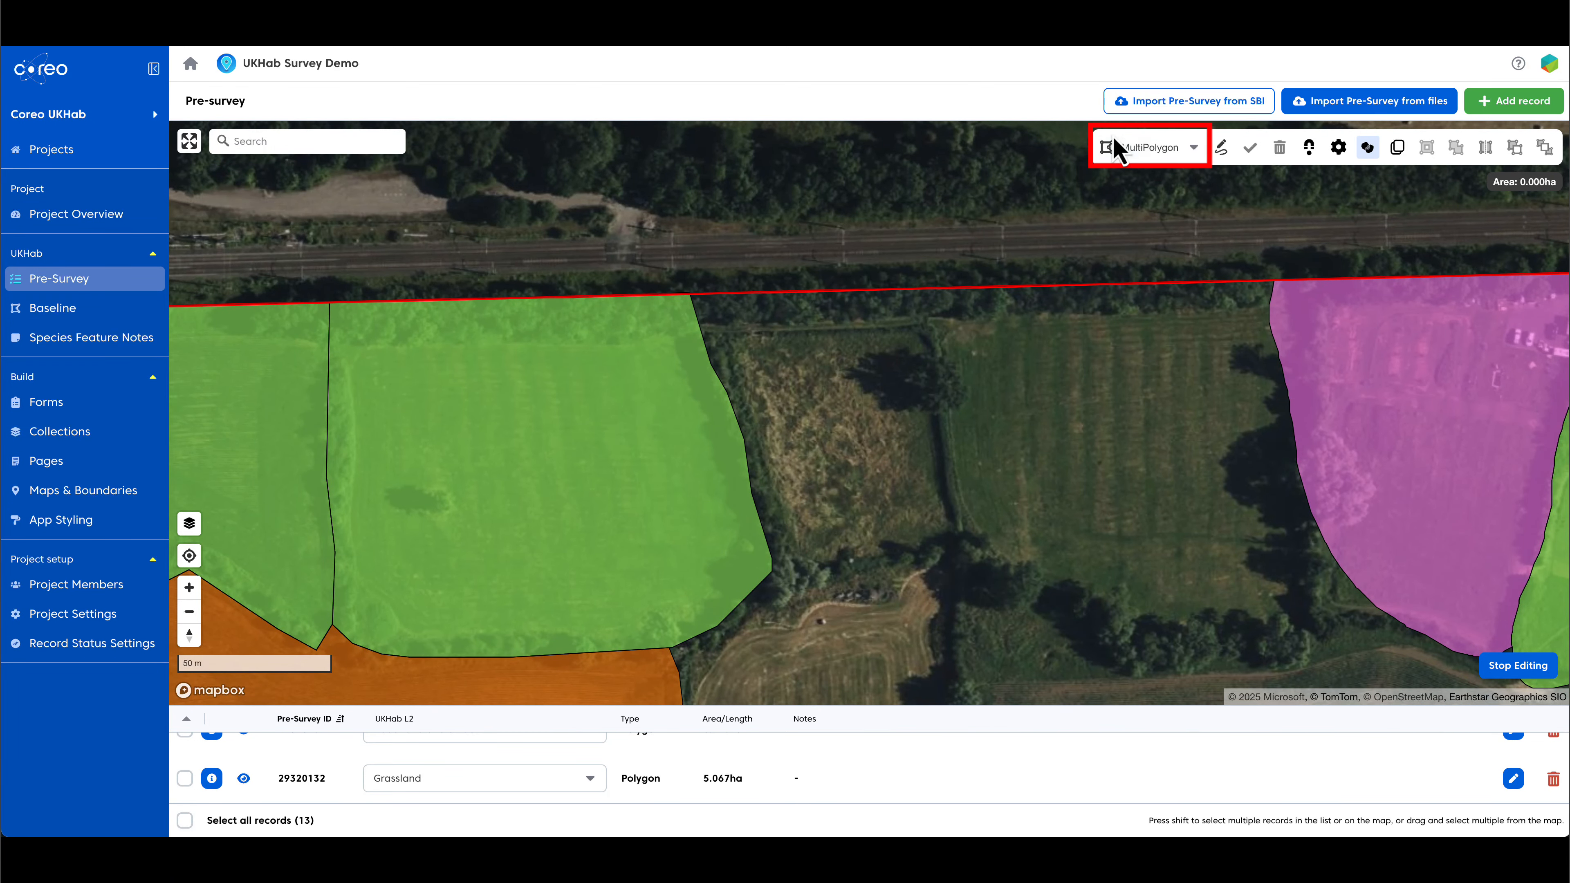
left_click(1153, 162)
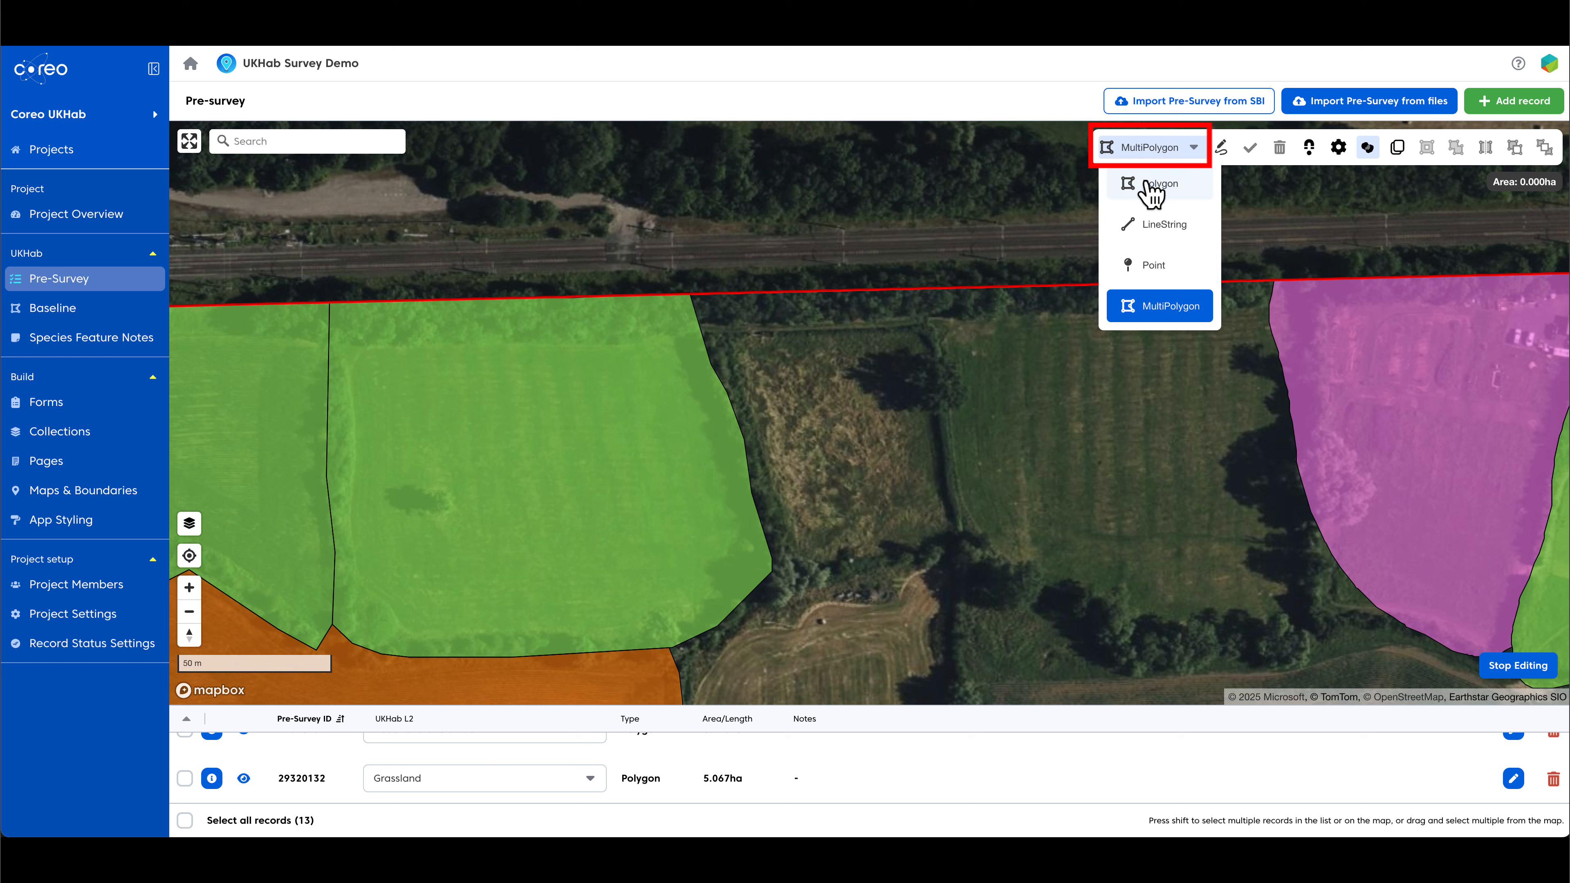
left_click(1157, 184)
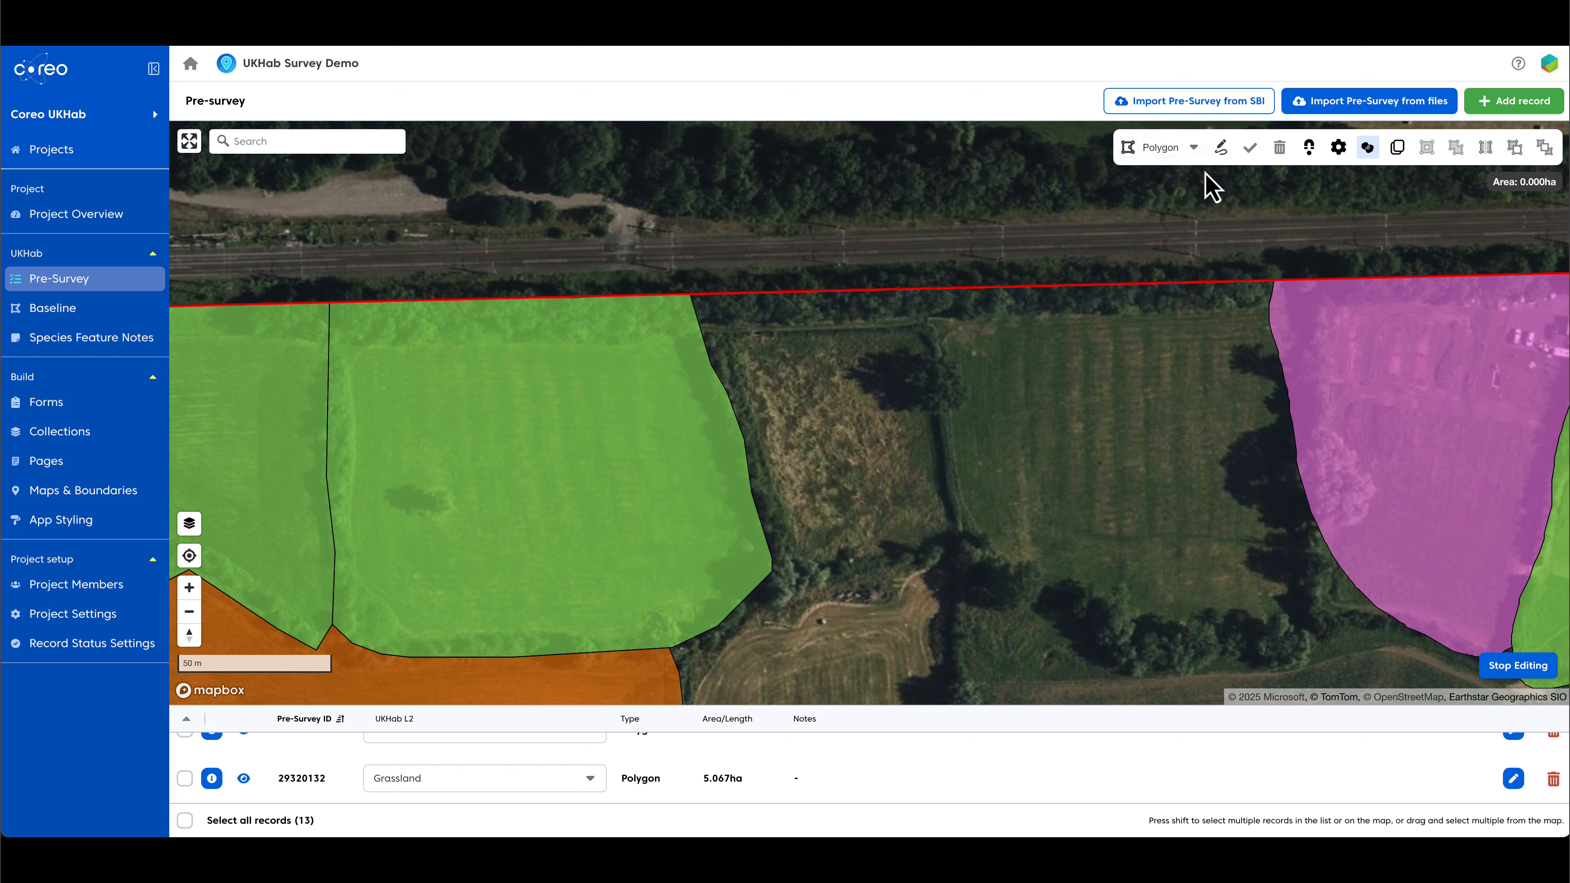
left_click(1222, 151)
mouse_move(934, 259)
left_mouse_down()
mouse_move(785, 250)
mouse_move(678, 264)
mouse_move(662, 350)
mouse_move(701, 483)
mouse_move(754, 578)
mouse_move(810, 603)
mouse_move(939, 568)
mouse_move(984, 480)
mouse_move(943, 365)
mouse_move(946, 320)
left_mouse_up()
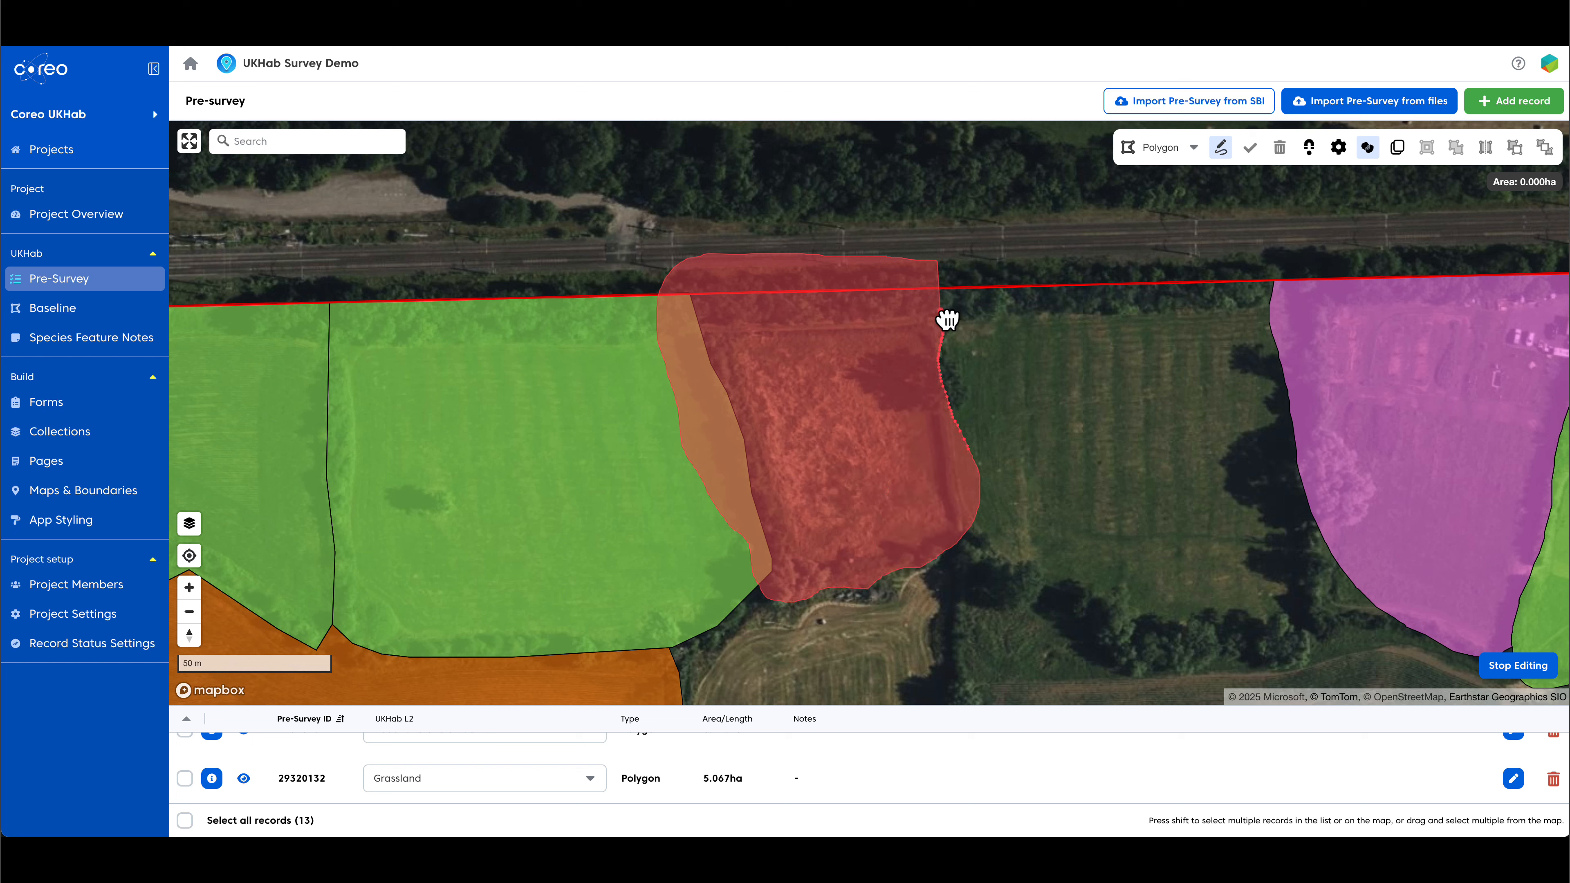
left_click_drag(946, 319, 947, 322)
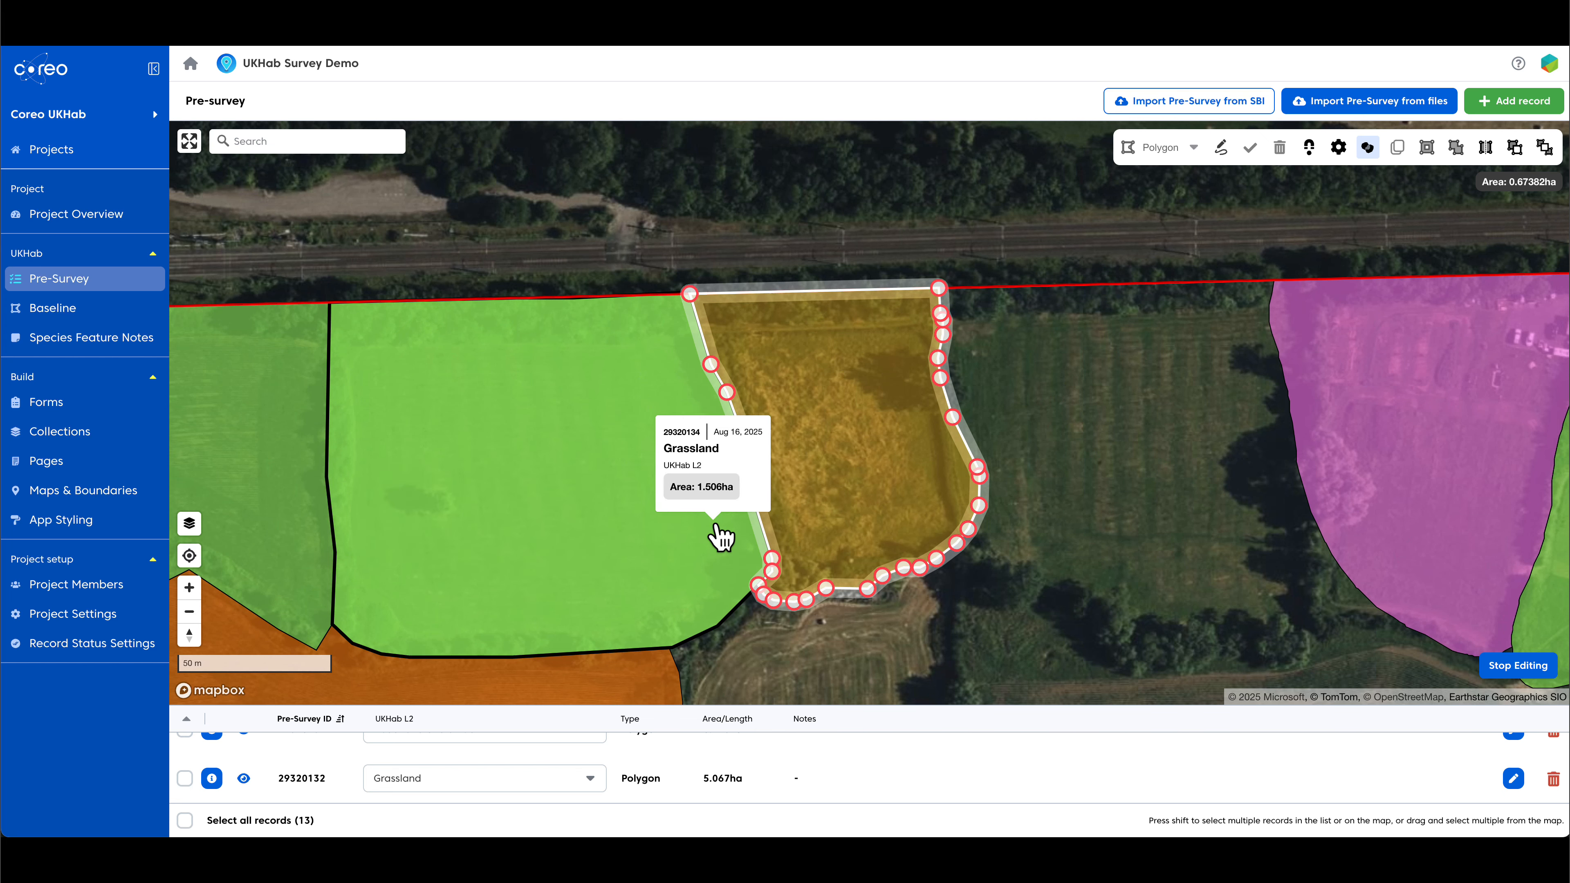
- Try moving a vertex on the new polygon's western edge inward and return it to the neighbouring grassland boundary
scroll(719, 538, "up", 5)
left_click_drag(766, 423, 919, 408)
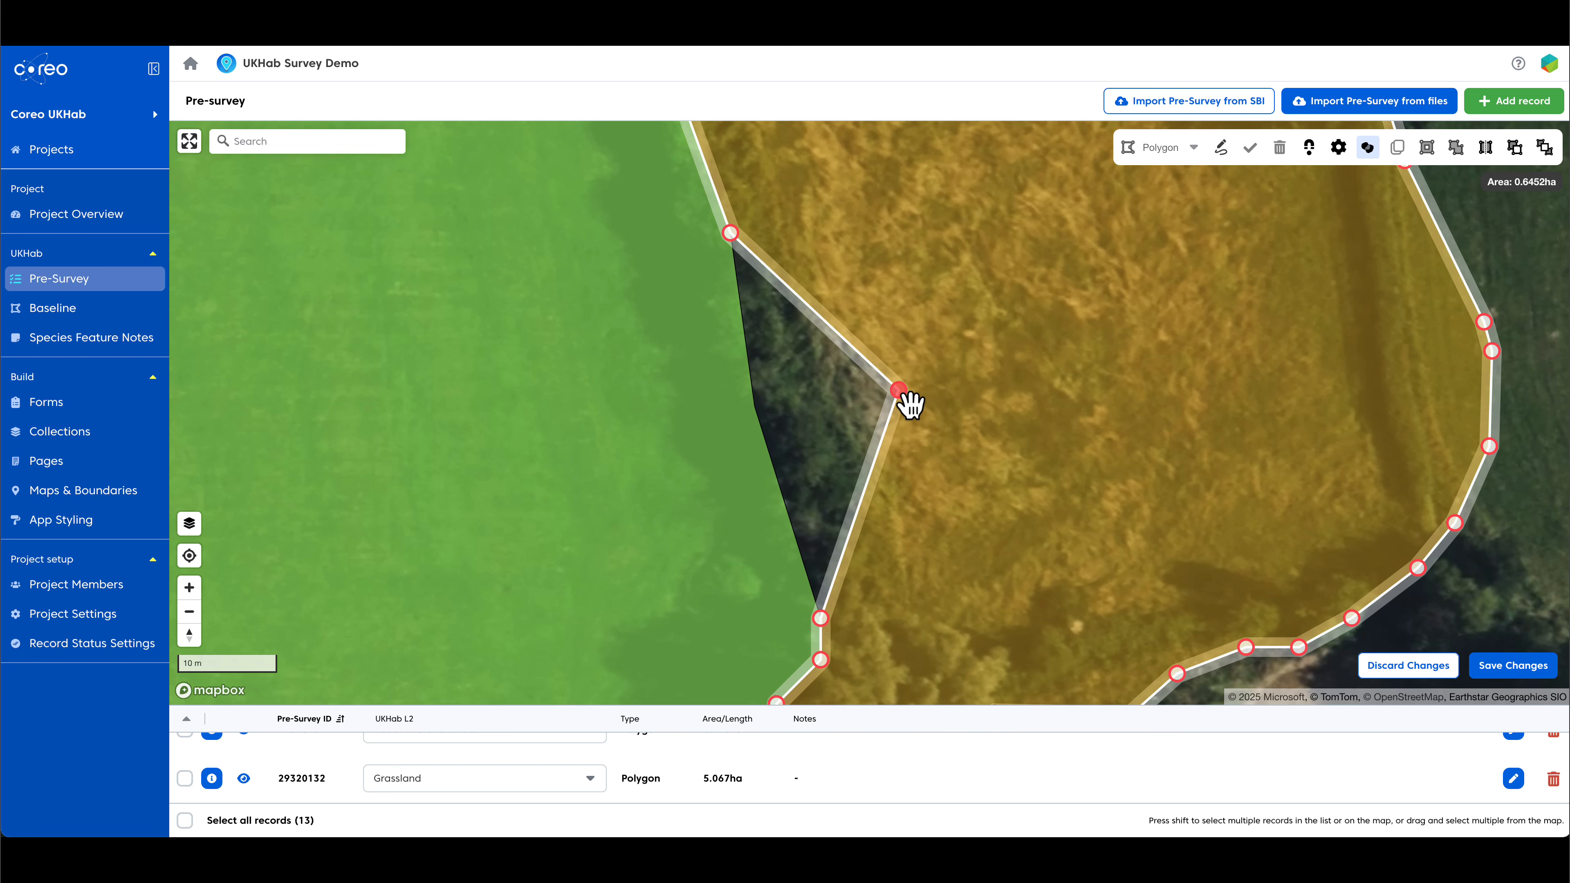
left_click_drag(904, 396, 587, 401)
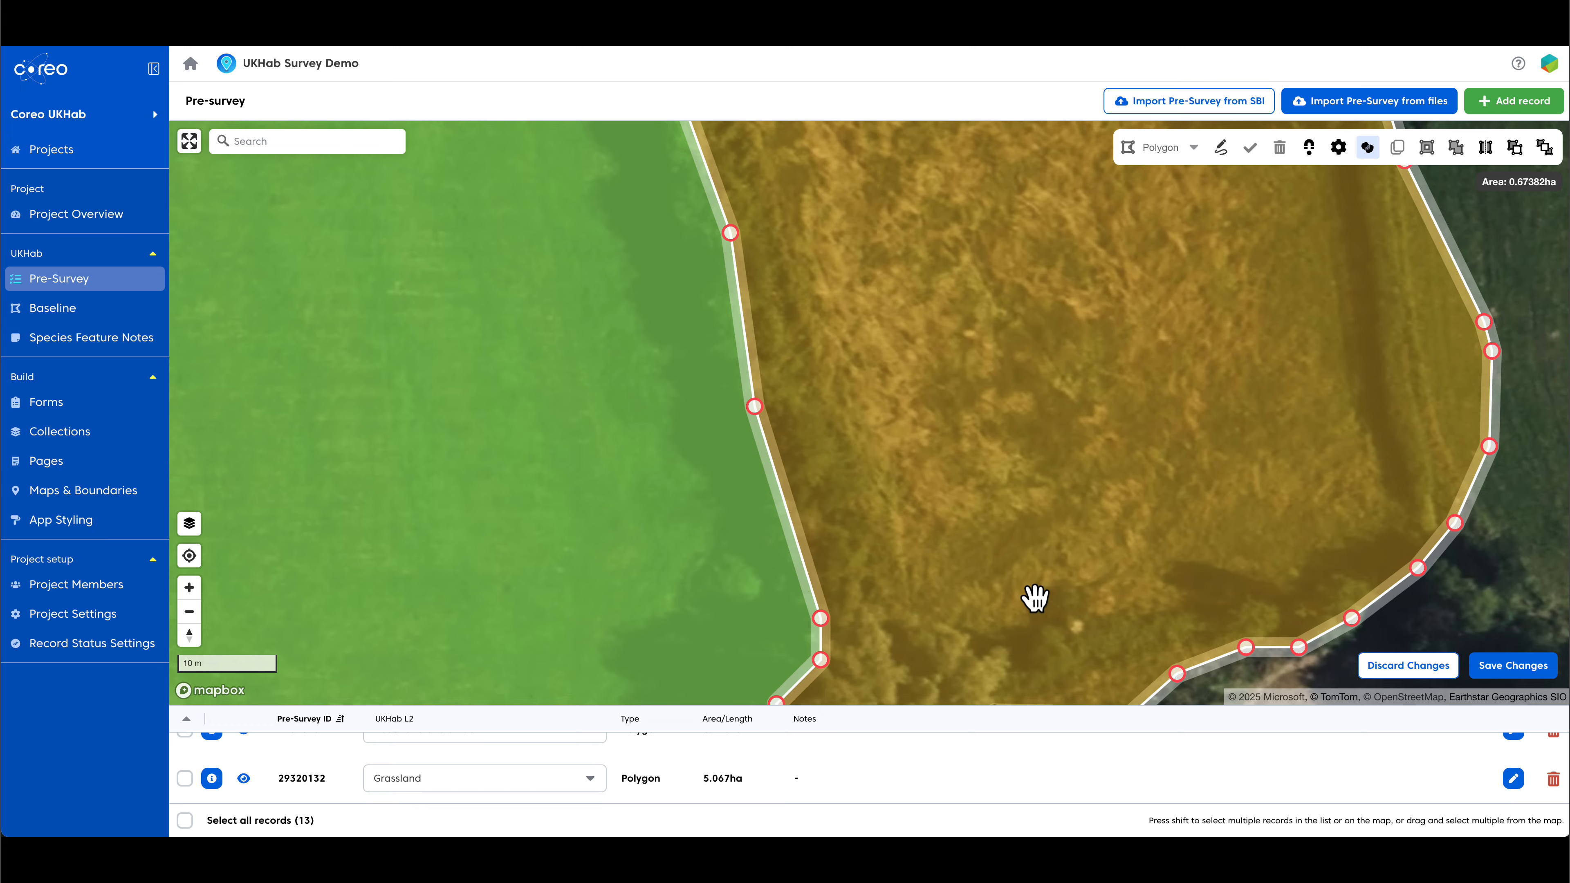
- Cut a freehand hole of about 0.1 ha in the middle of the new polygon and save the changes
scroll(1033, 598, "down", 3)
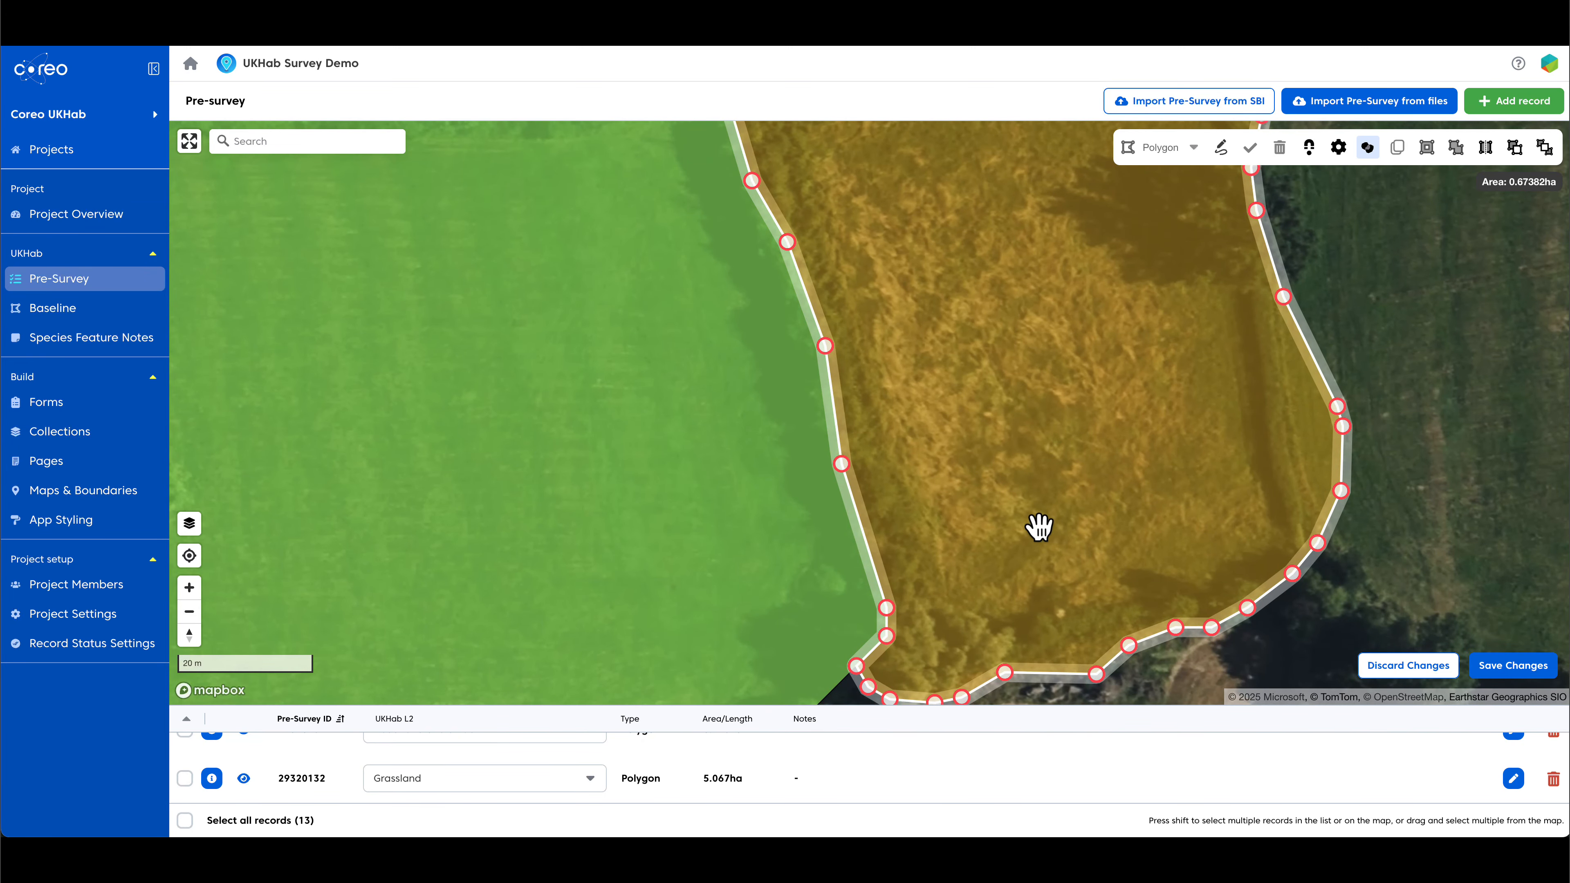
scroll(1045, 482, "down", 2)
left_click_drag(1051, 439, 947, 477)
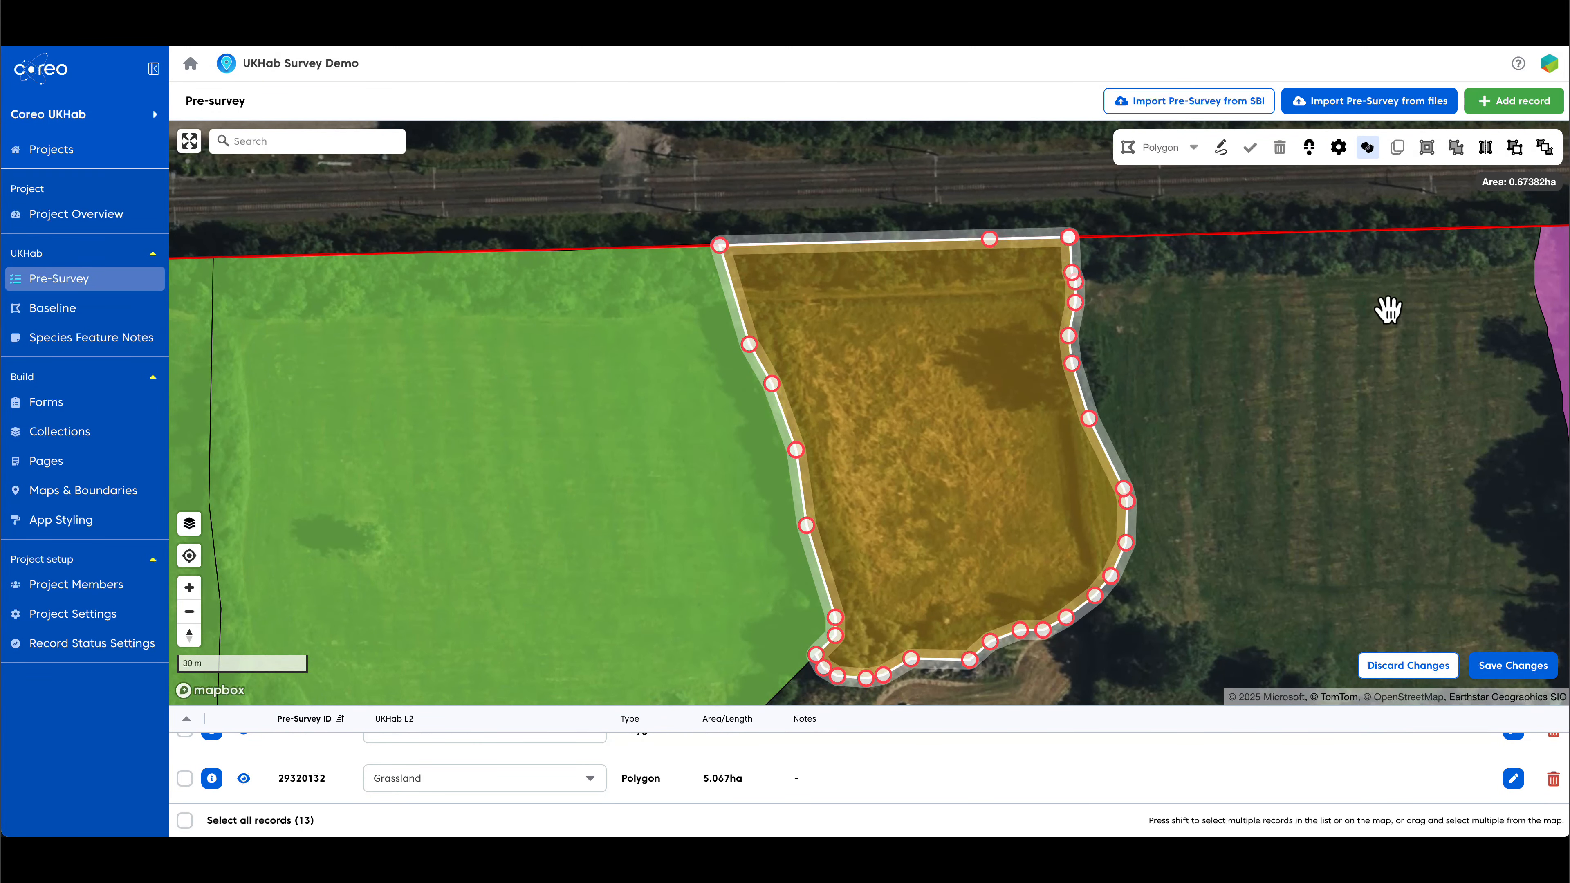
left_click(1429, 152)
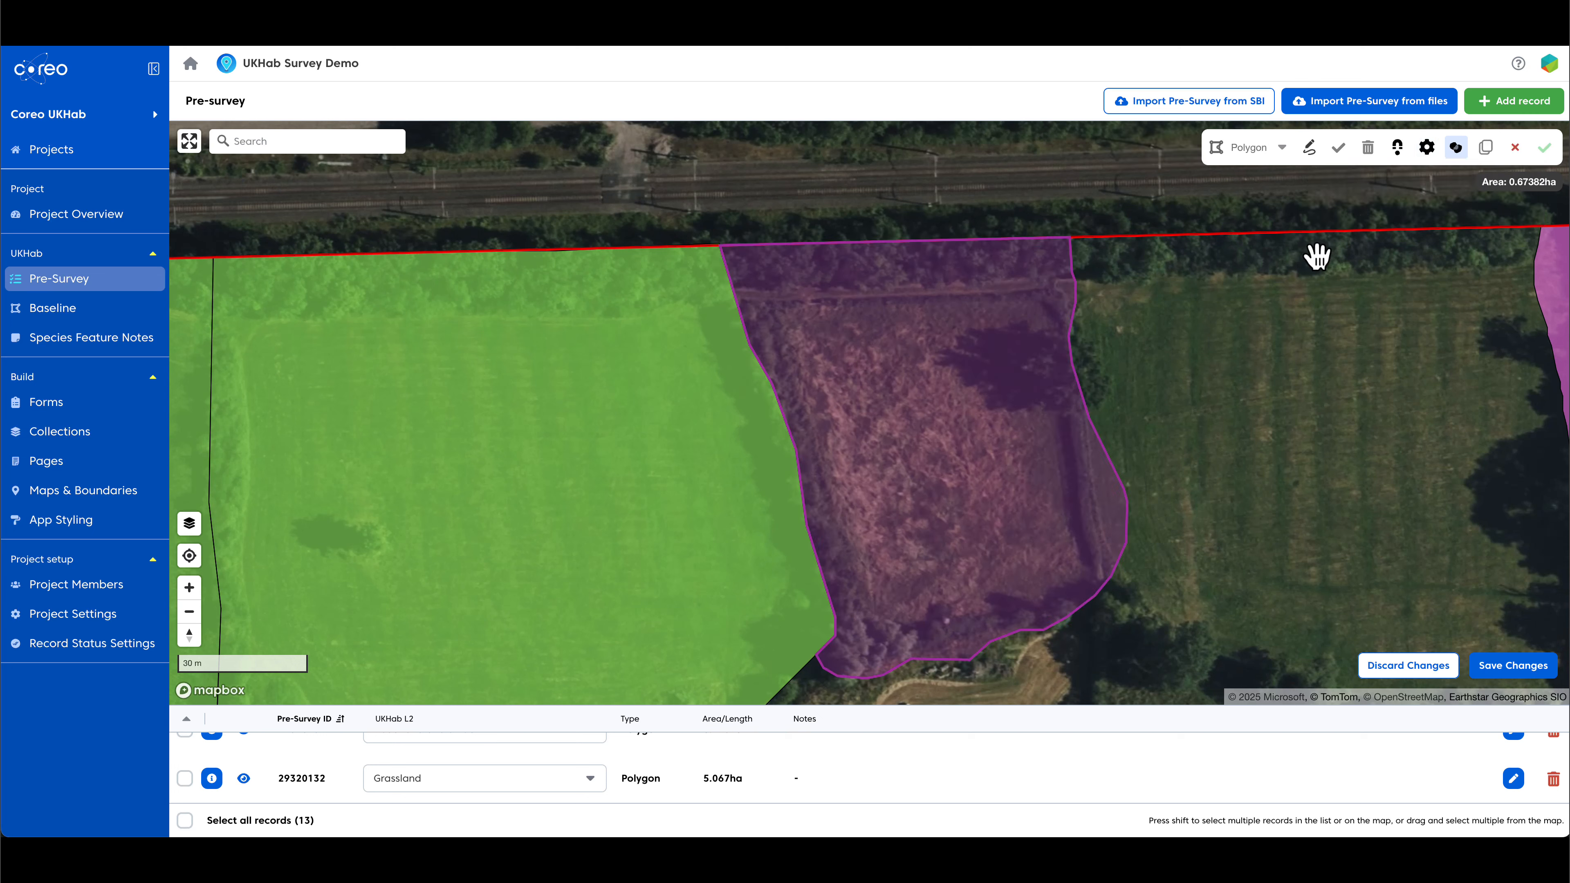
left_click(1309, 147)
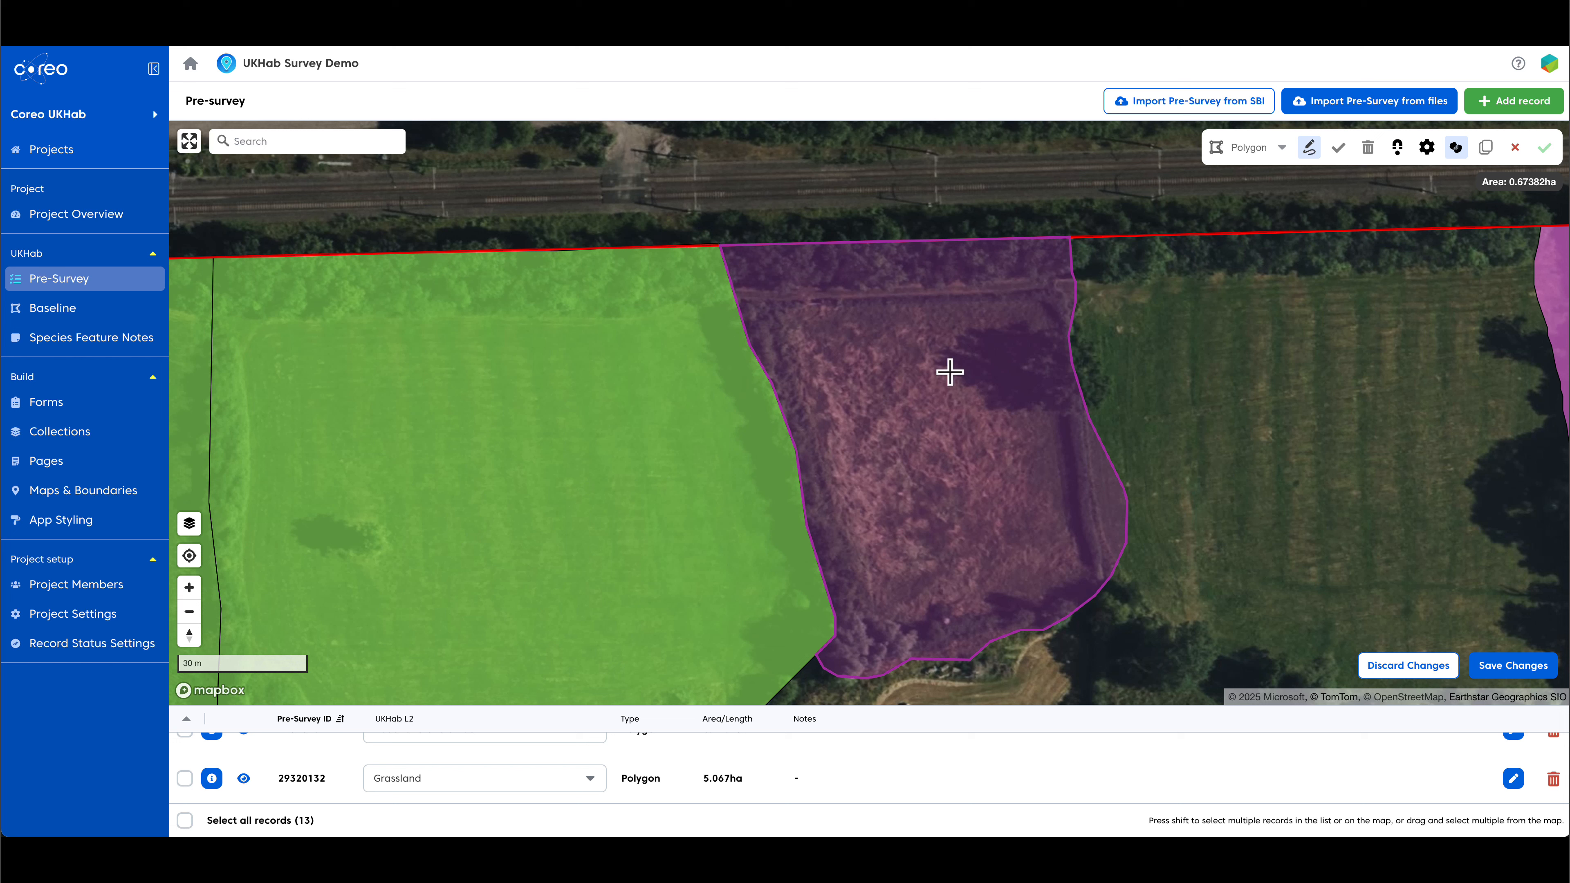
mouse_move(950, 371)
left_mouse_down()
mouse_move(901, 377)
mouse_move(922, 505)
mouse_move(1020, 418)
mouse_move(1019, 389)
left_mouse_up()
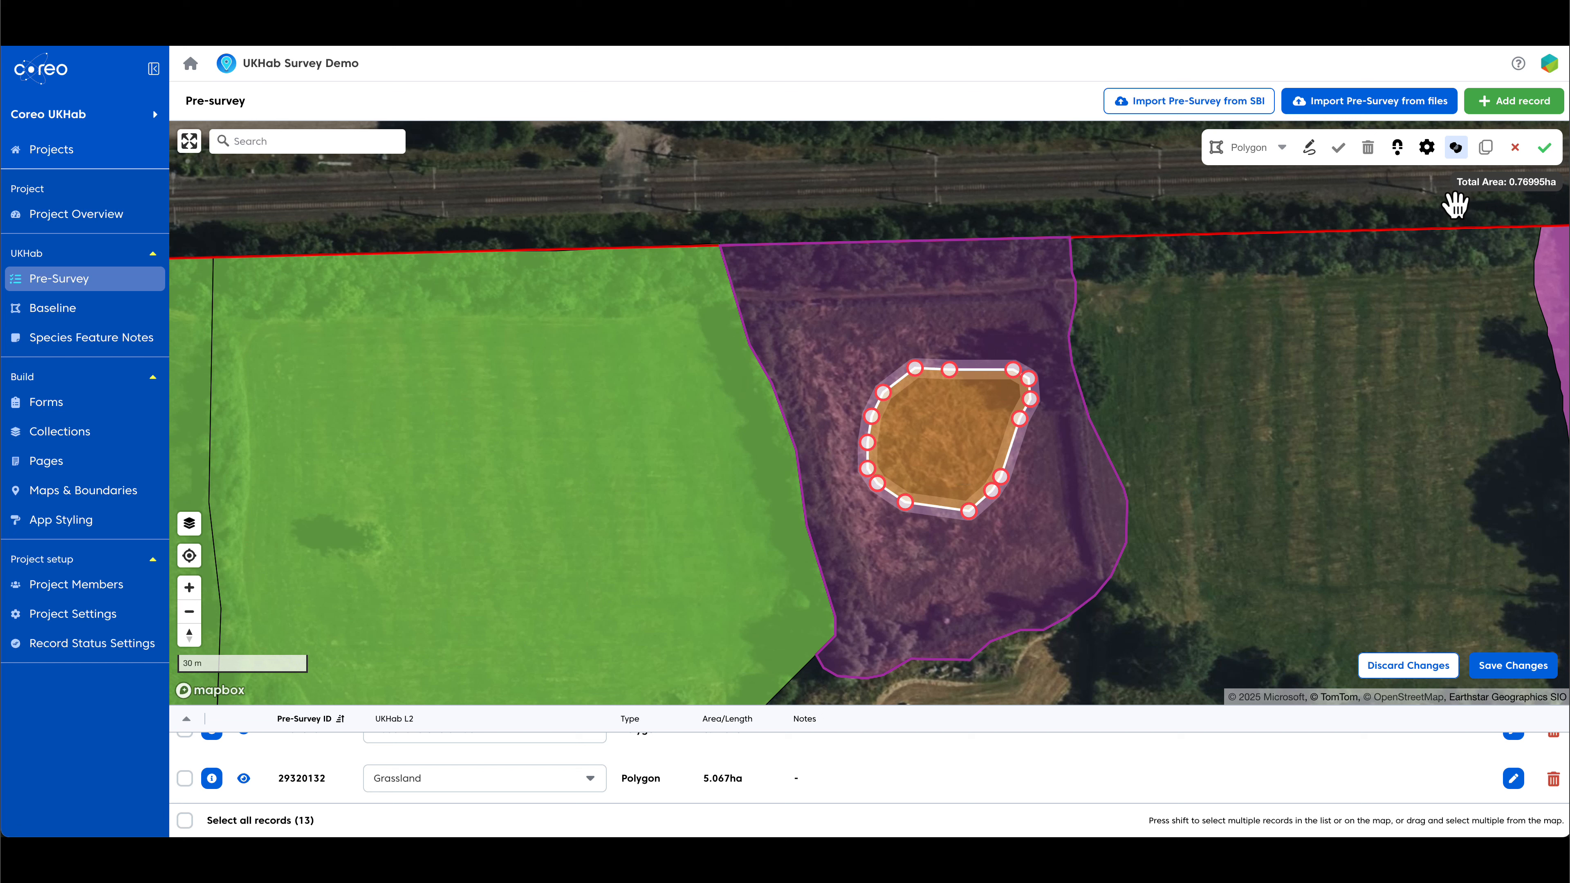
left_click(1545, 154)
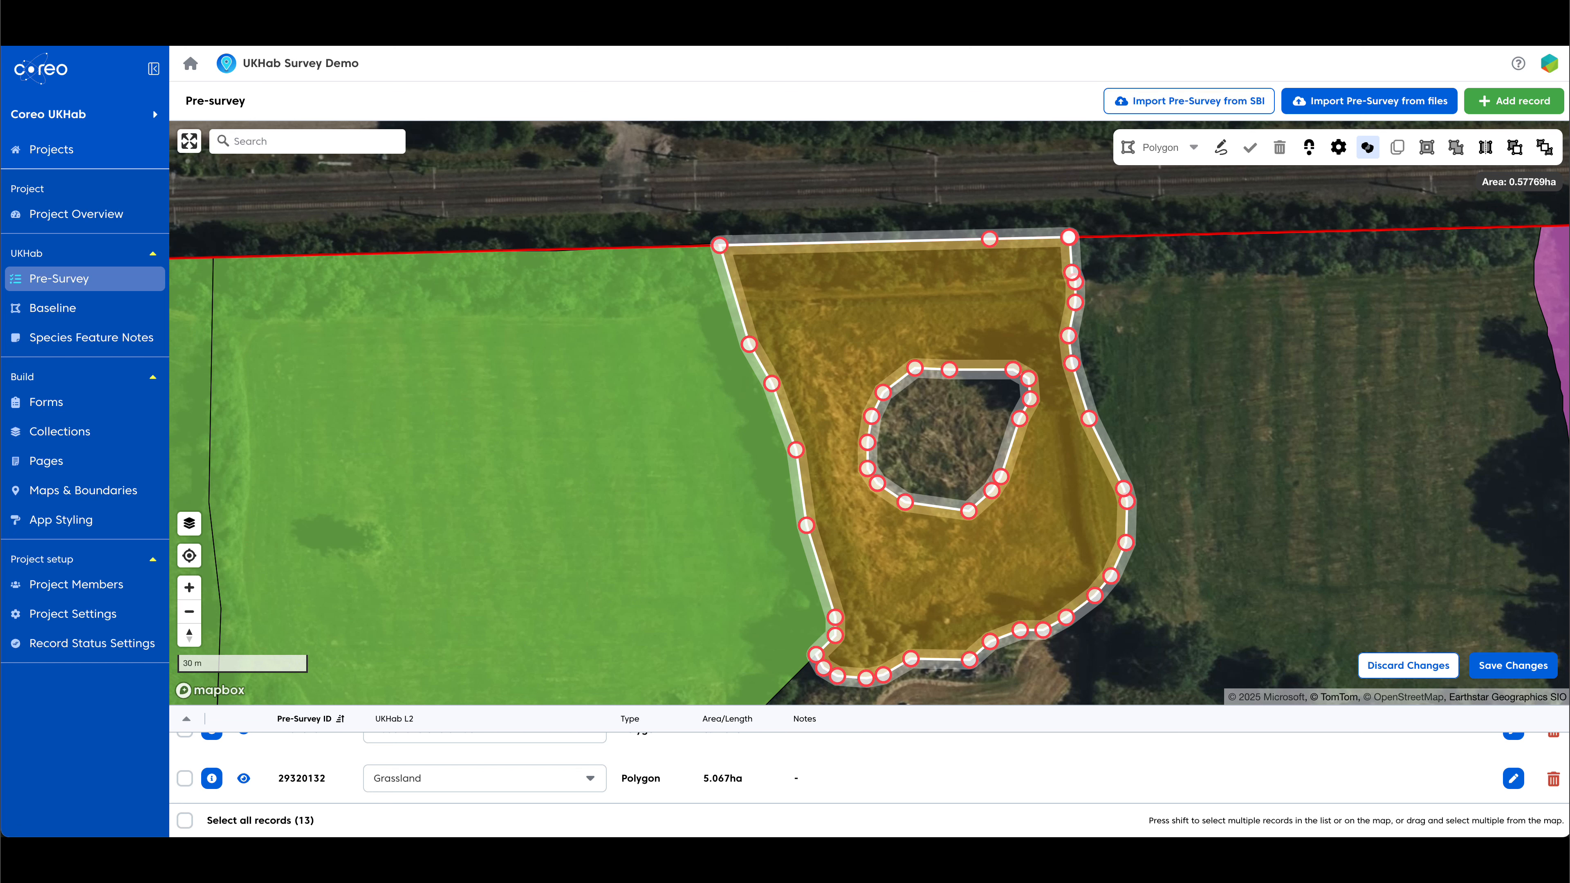
left_click(1522, 681)
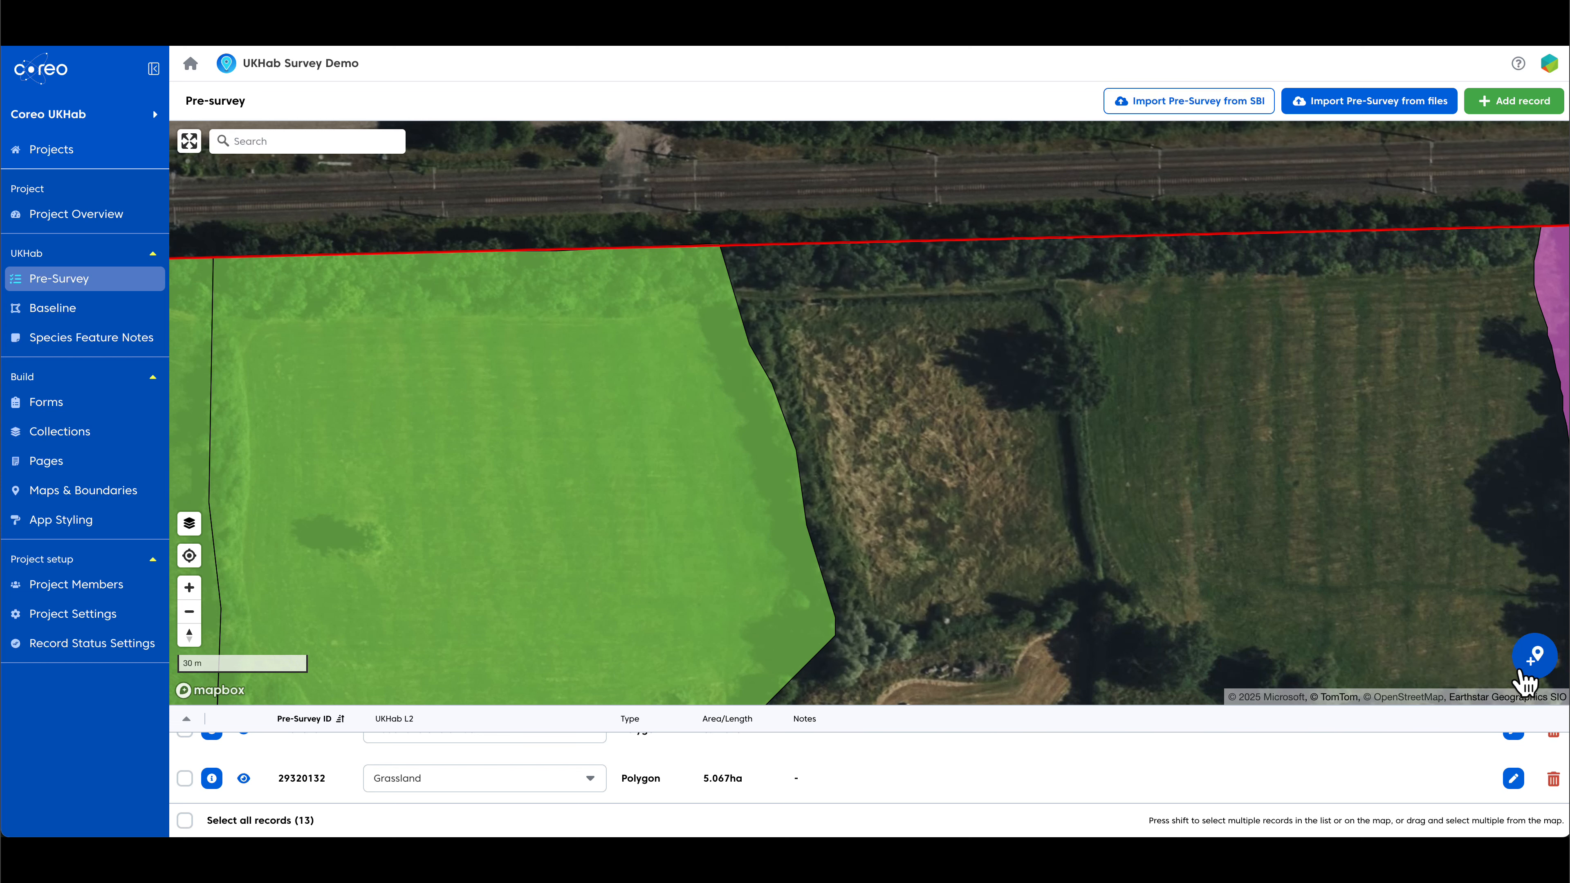
- Set the UKHab L2 habitat of the newly drawn polygon with the hole to Grassland
mouse_move(1062, 581)
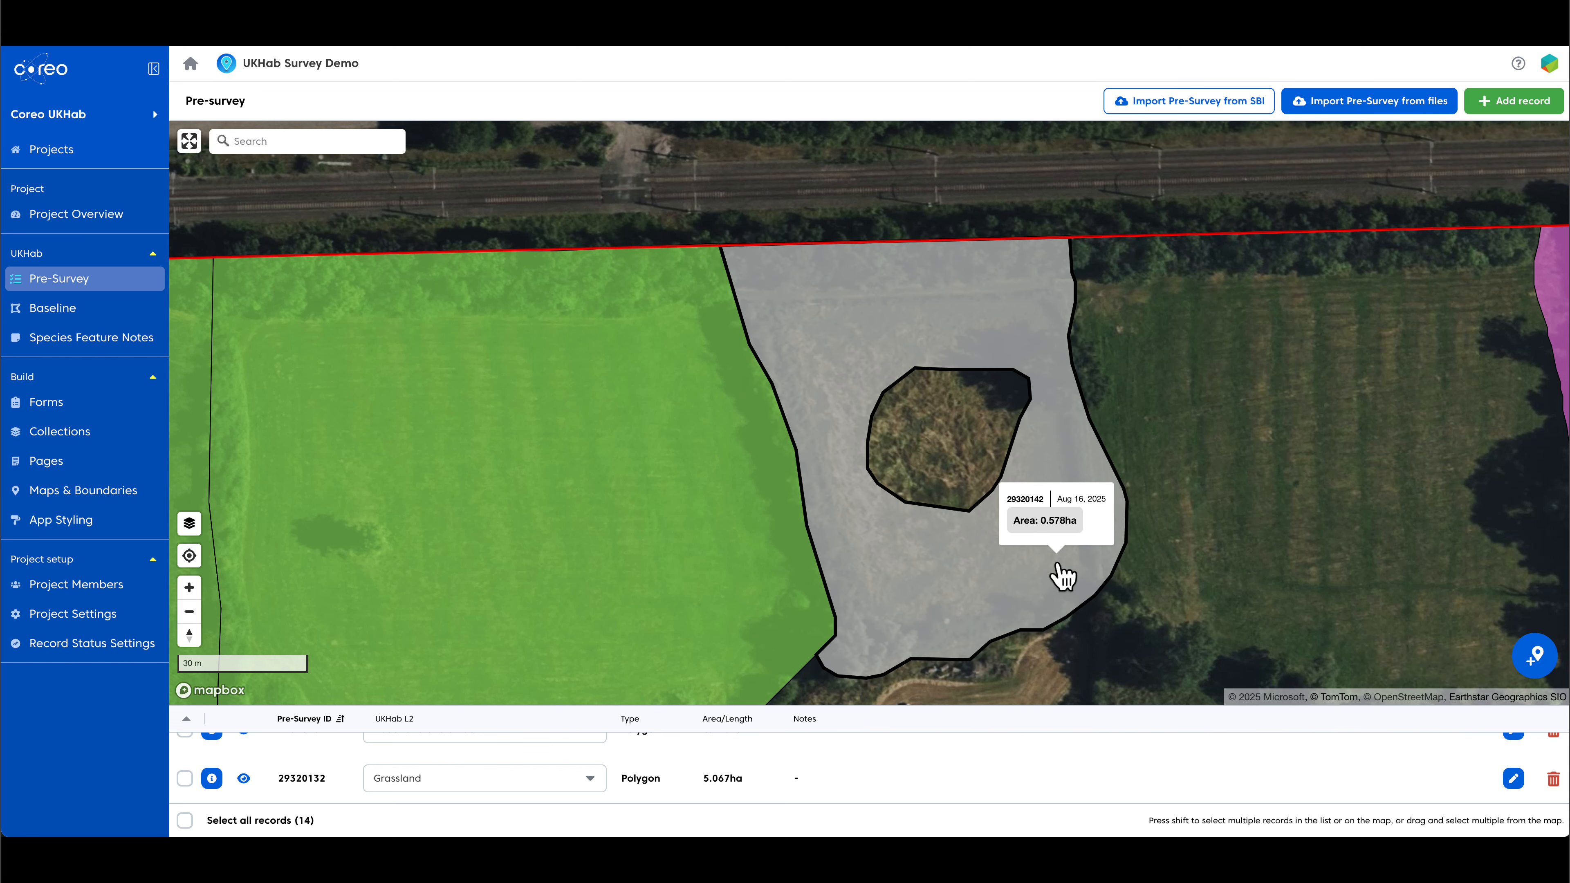
scroll(1063, 581, "down", 2)
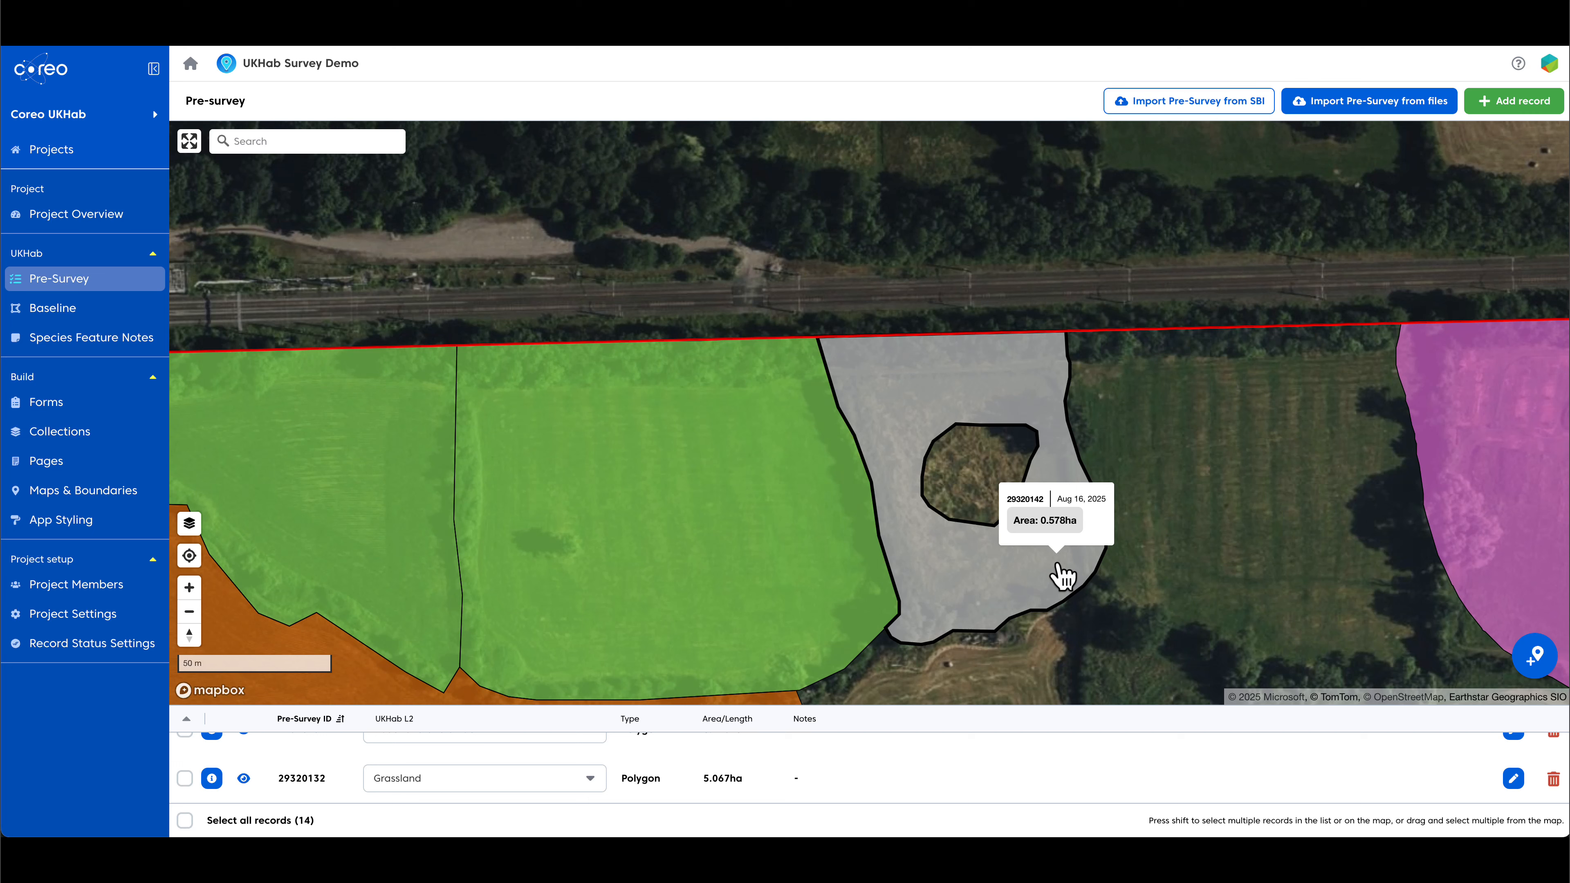
left_click(1006, 580)
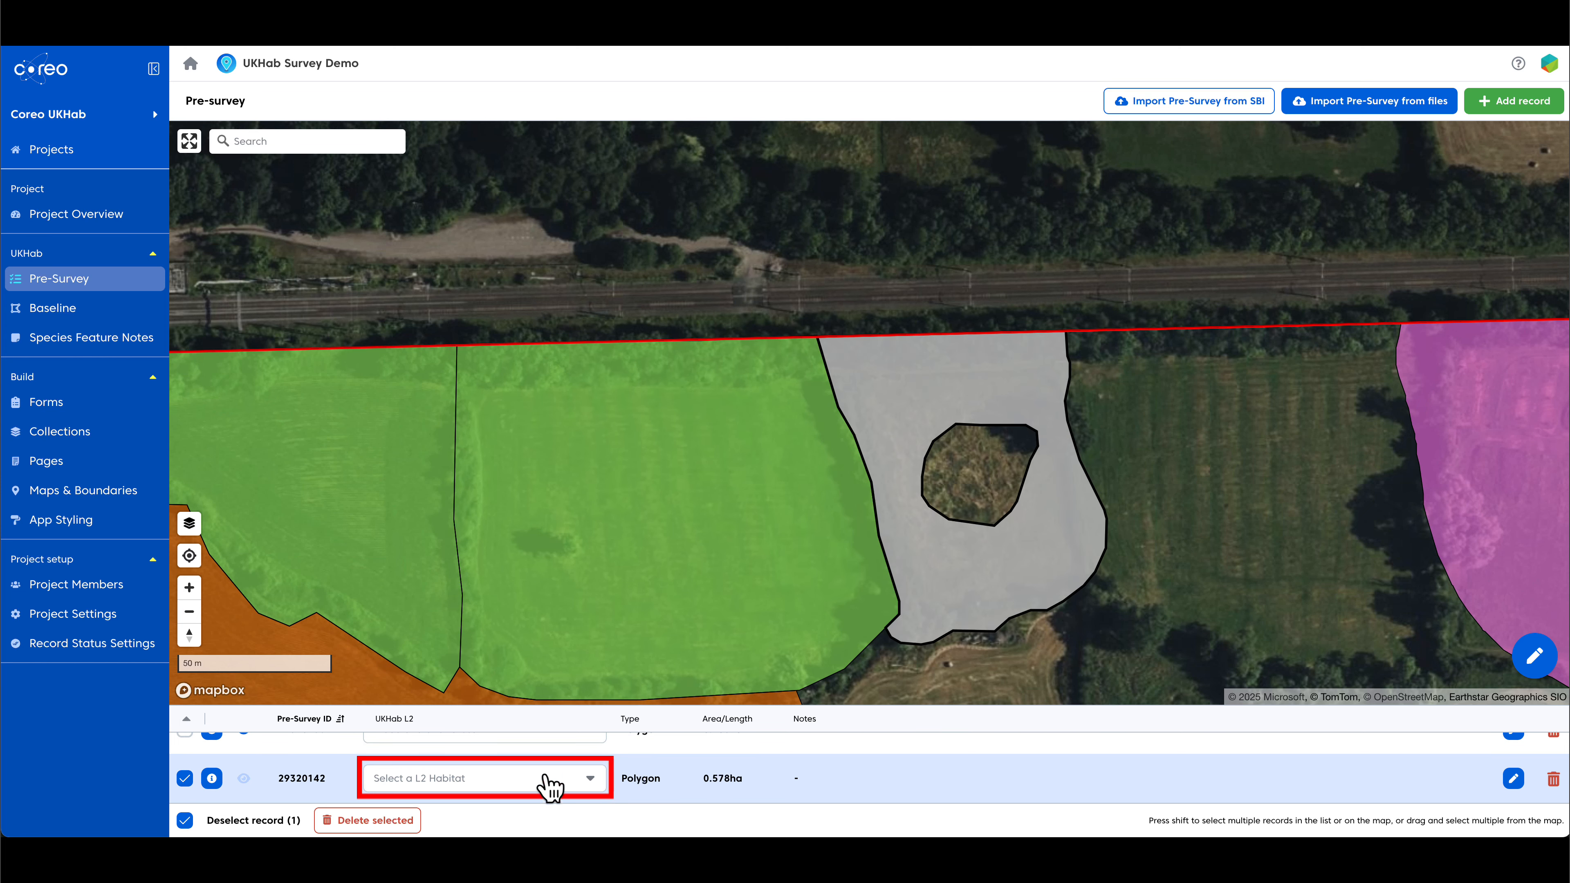
left_click(471, 787)
left_click(439, 717)
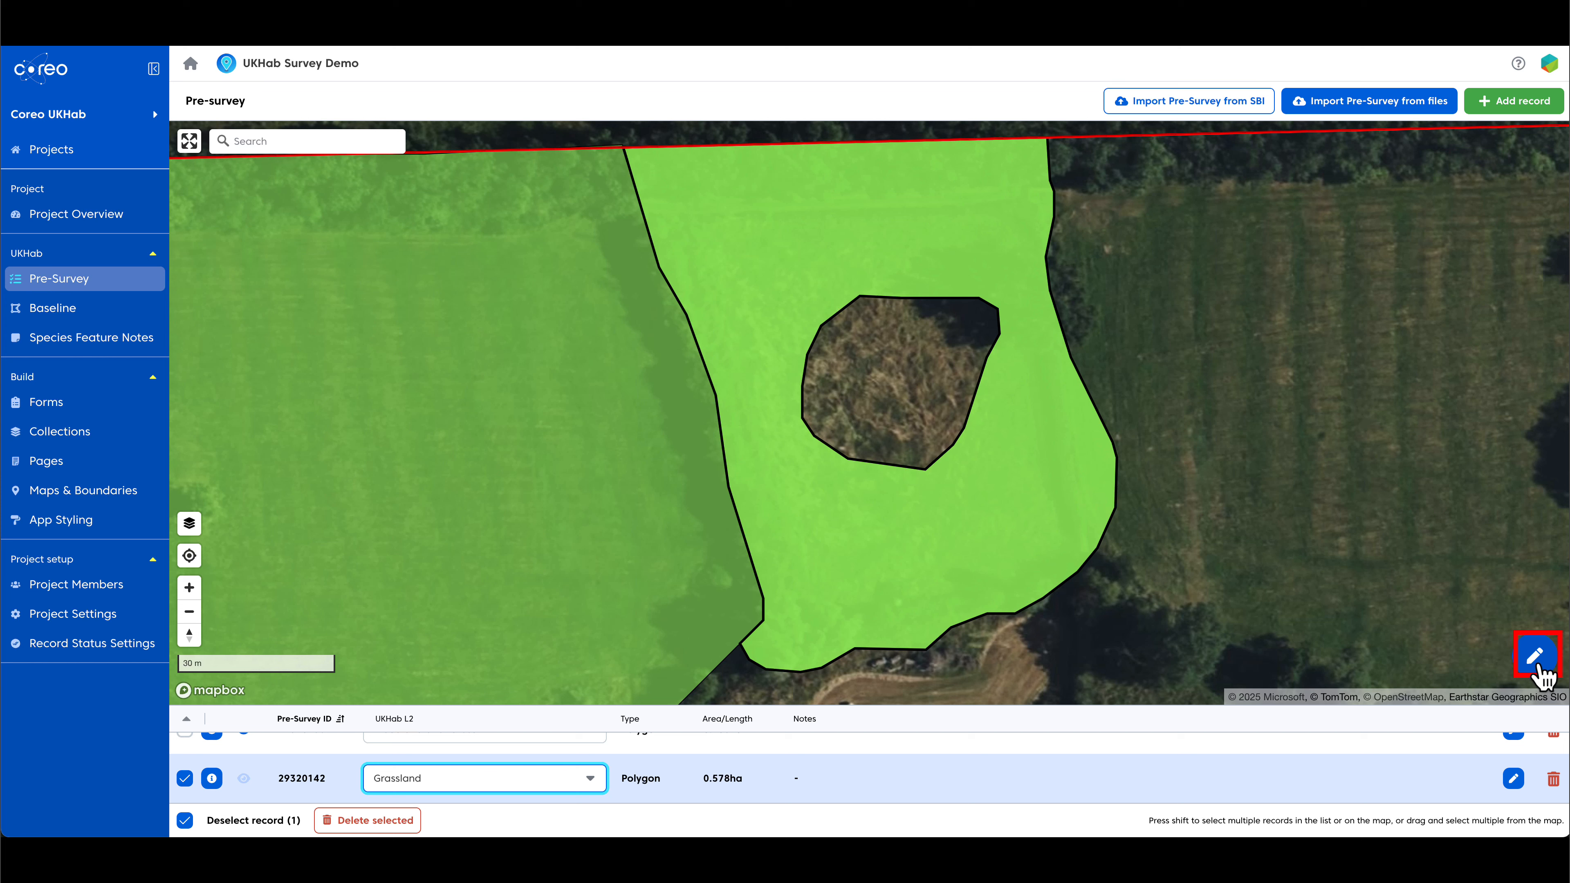
- Reshape the new grassland polygon by pulling its bulging south-eastern vertices inward to the field edge, and save the changes
left_click(1535, 655)
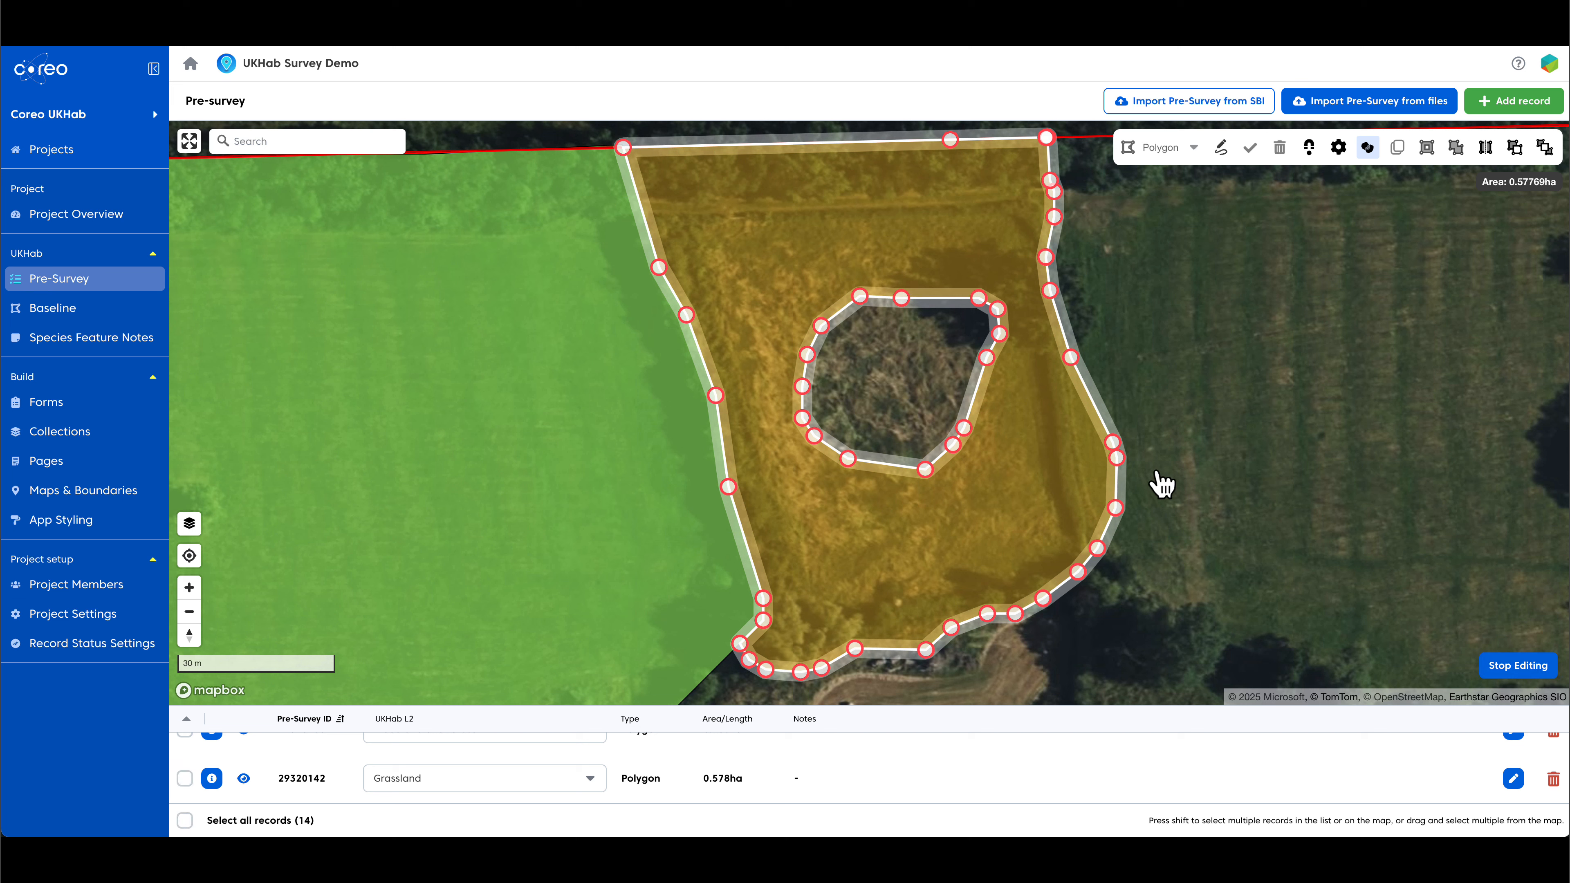
left_click_drag(1112, 442, 1084, 514)
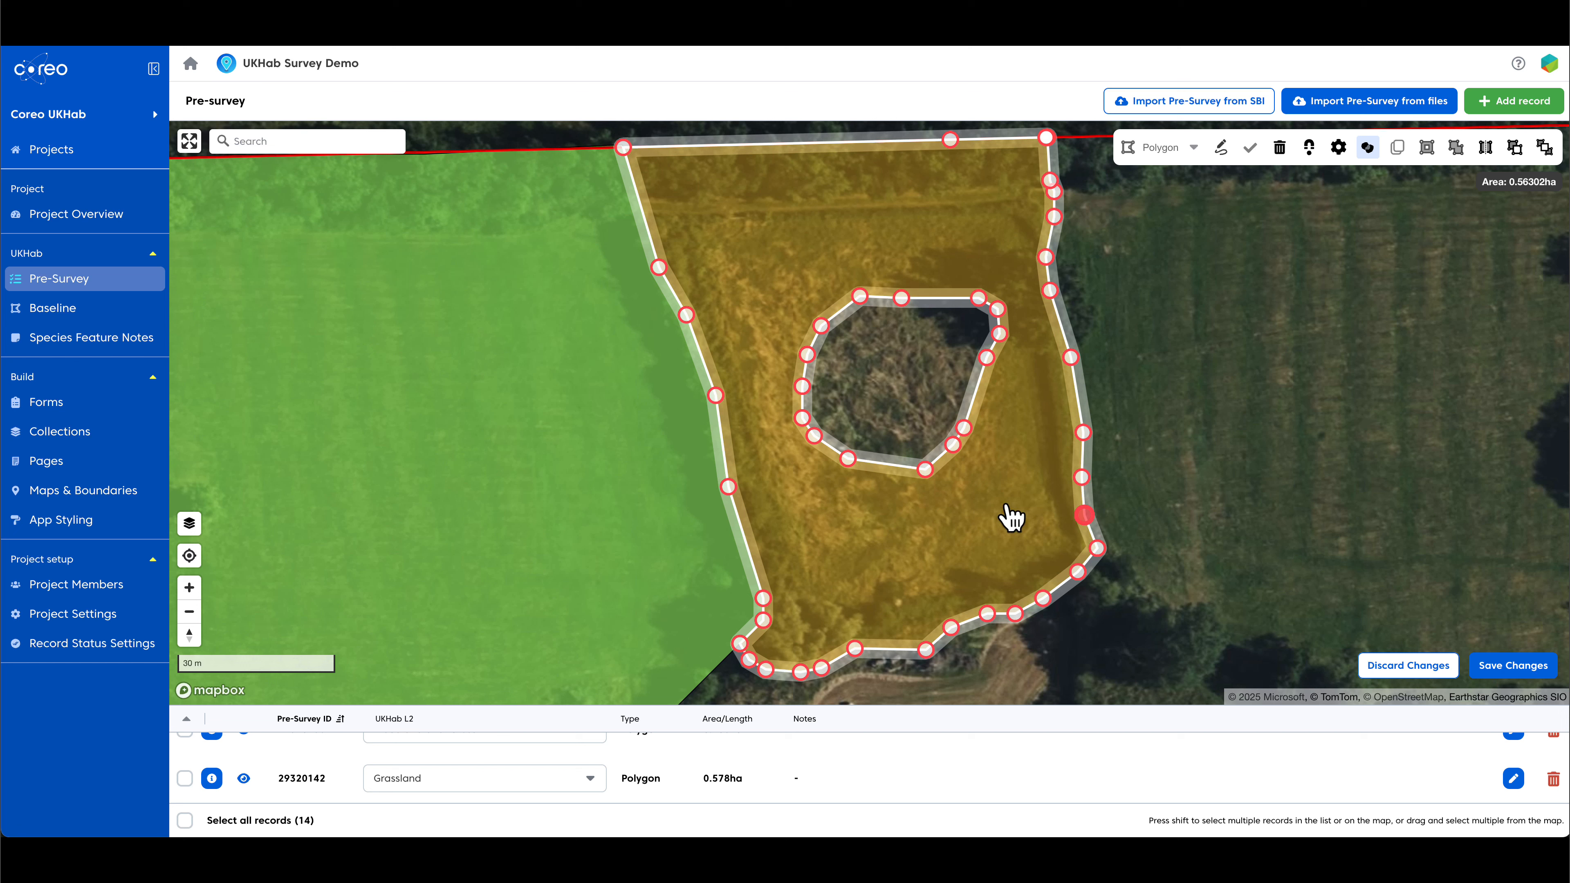
left_click(1512, 667)
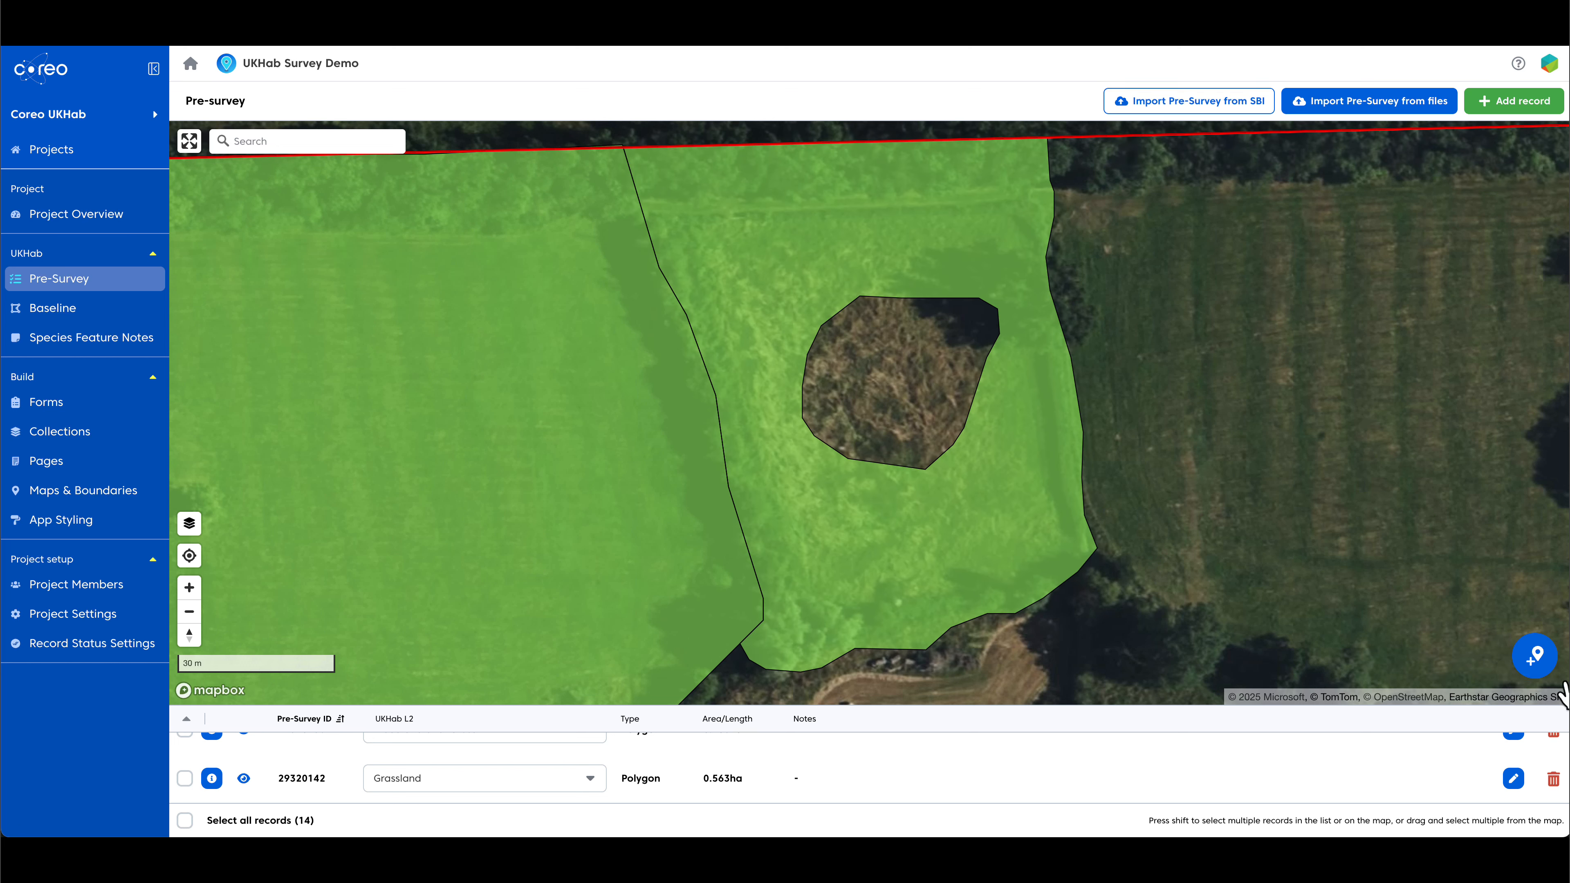
mouse_move(901, 537)
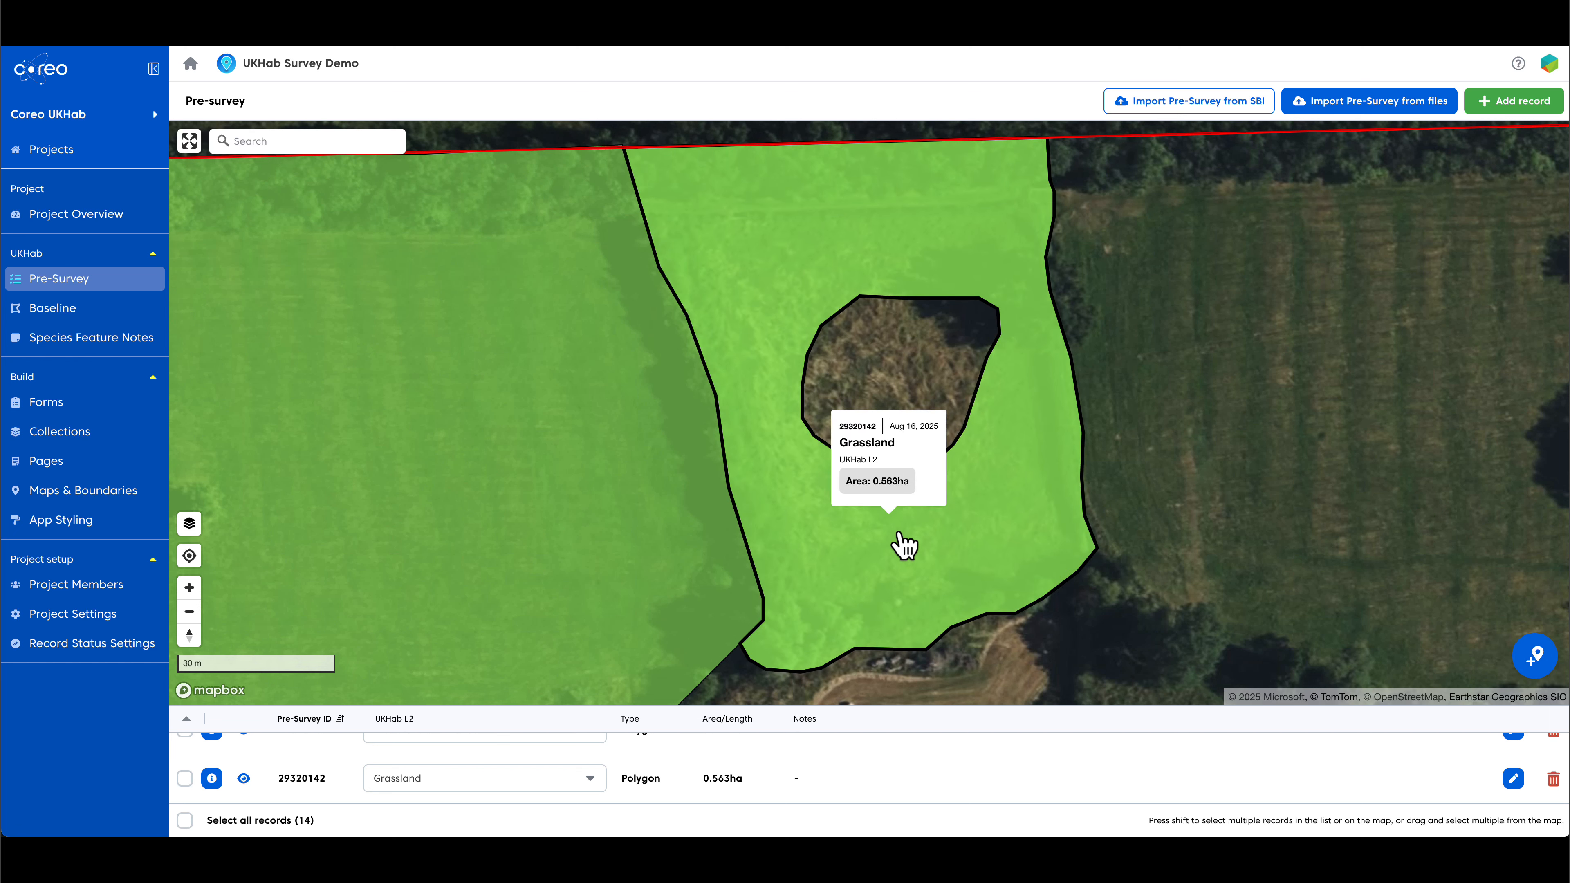
left_click(894, 560)
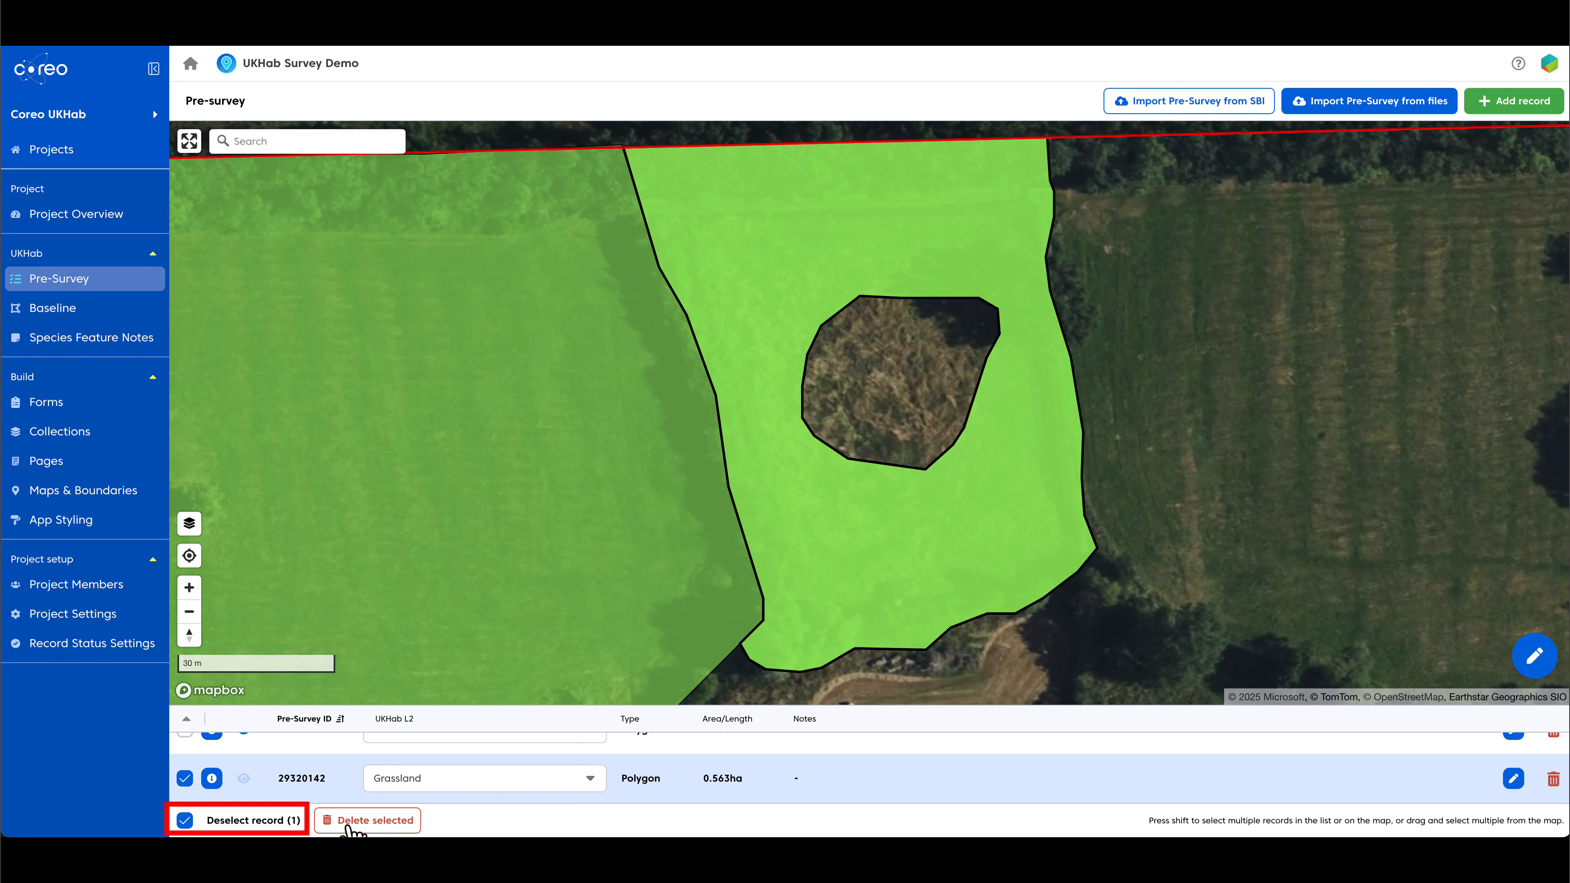
left_click(229, 823)
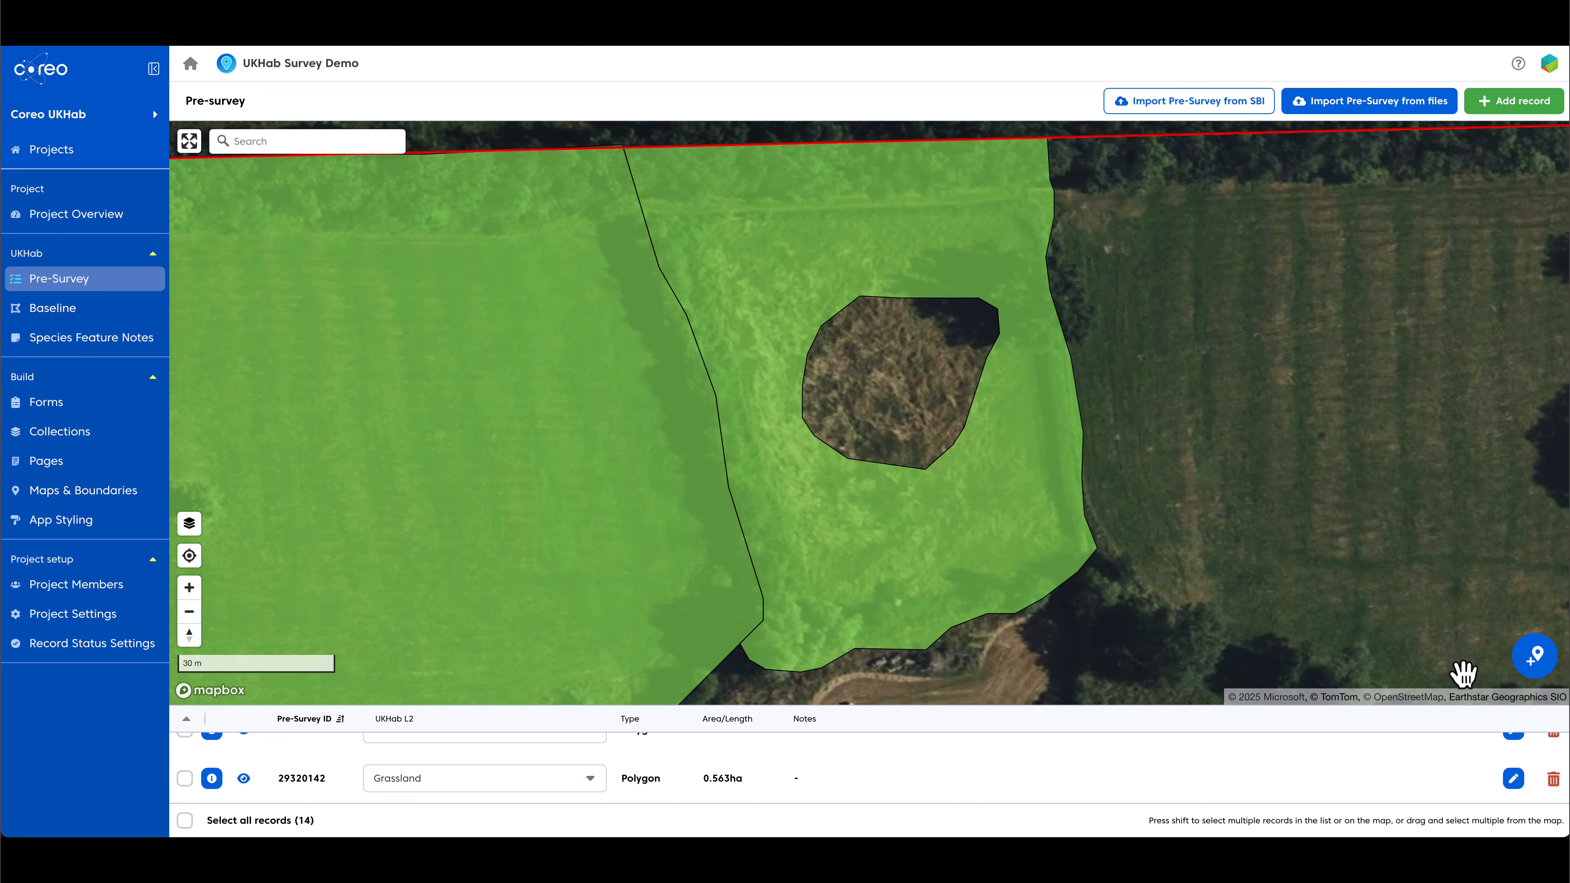
- Draw a freehand polygon around the grassland parcel's hole, clipped to fill it at about 0.1 ha, and save it as a new record
left_click(1537, 668)
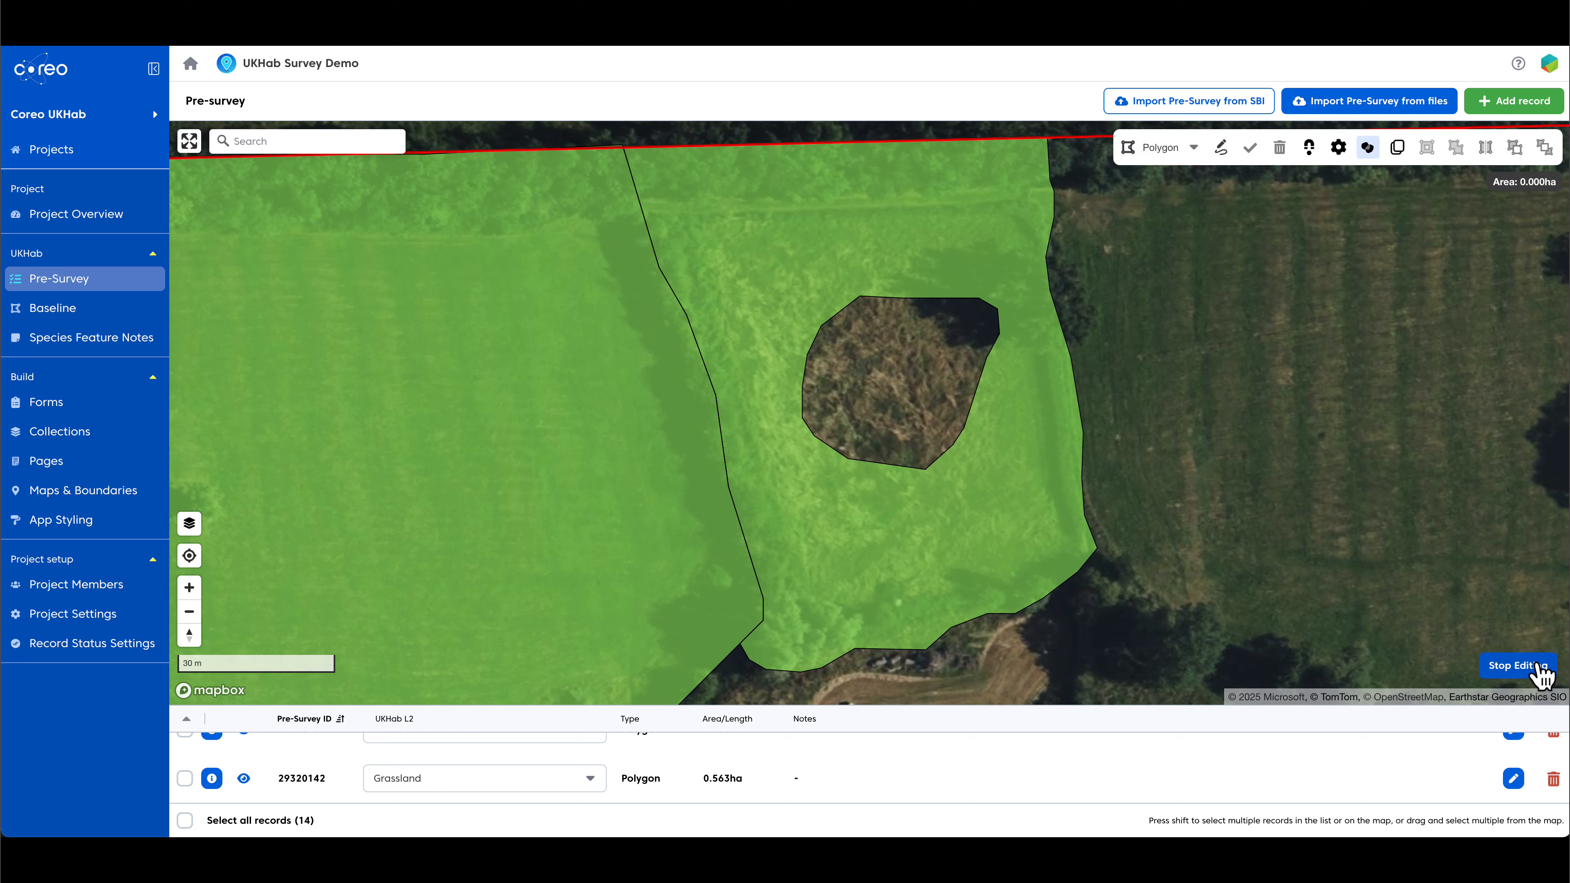
left_click(1221, 149)
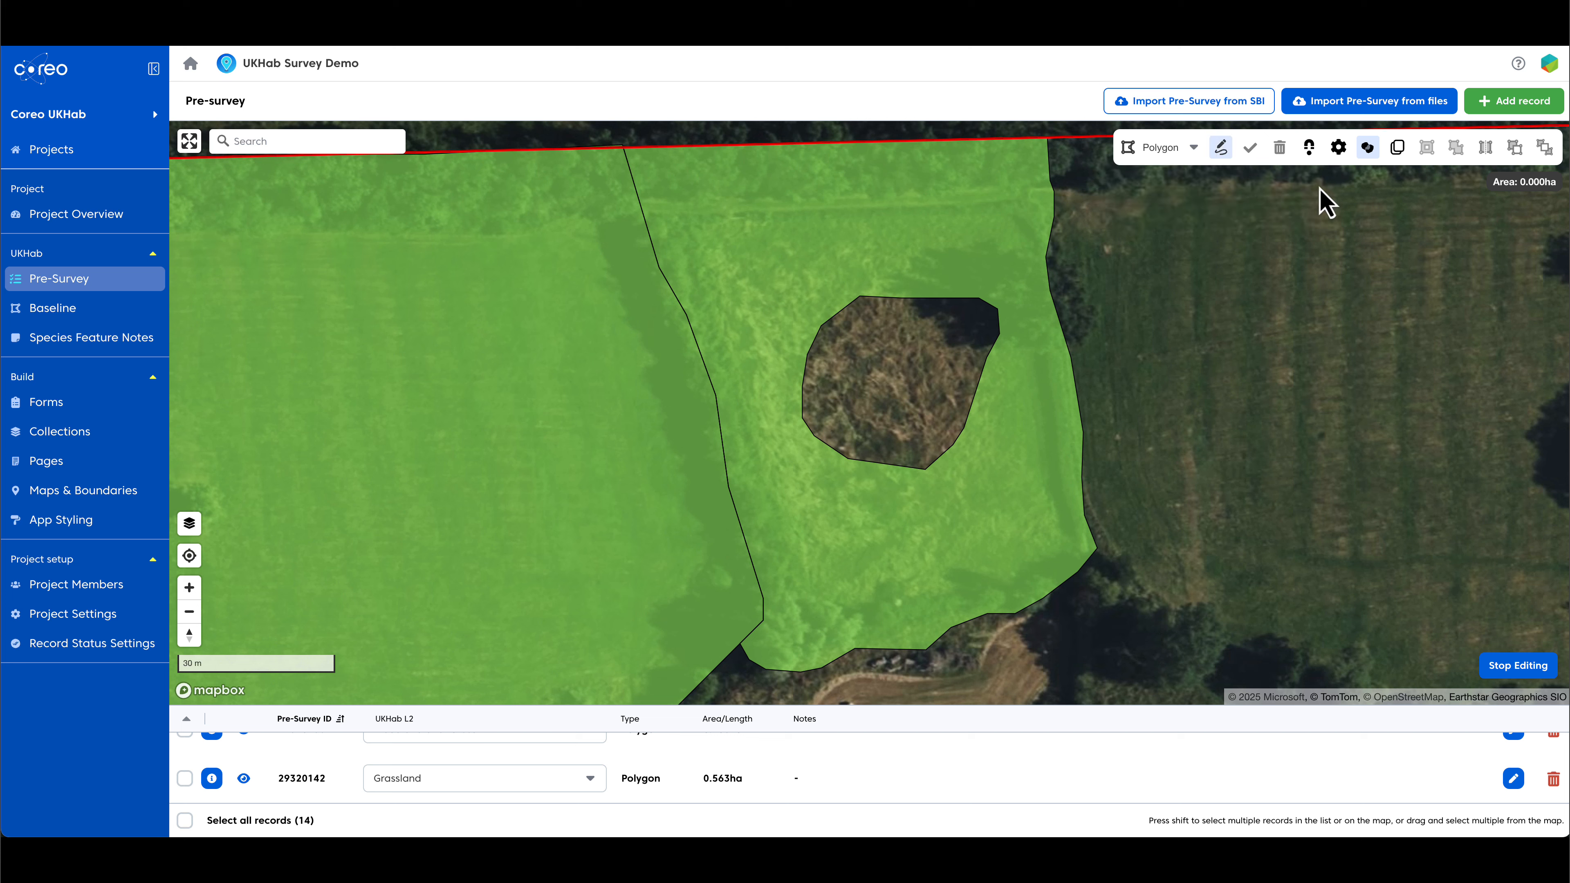
left_click(1367, 150)
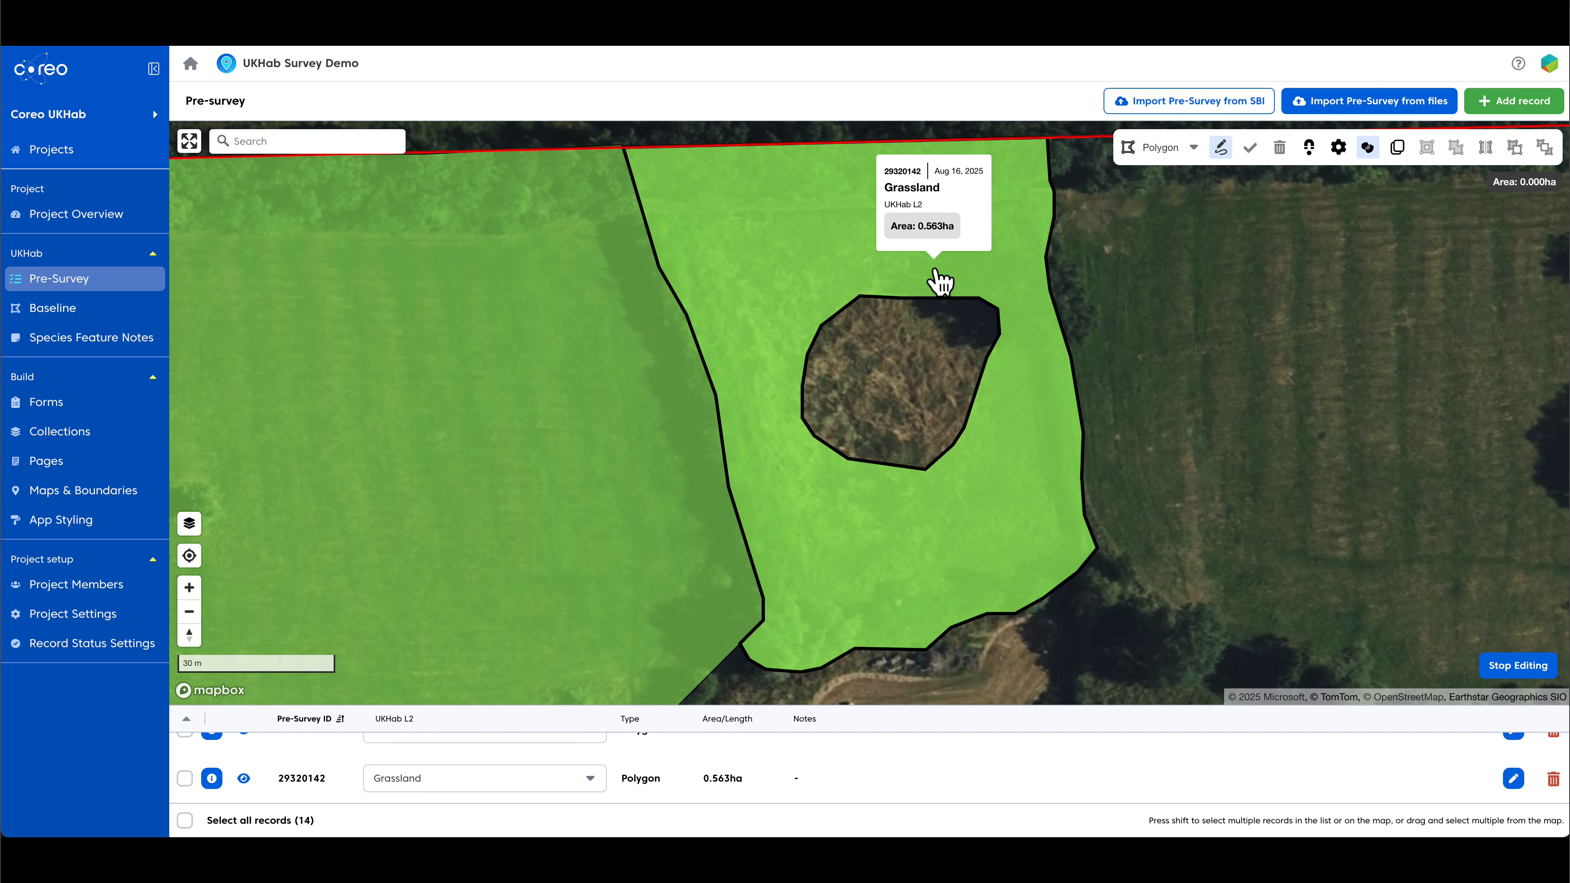
left_click(935, 264)
mouse_move(890, 272)
left_mouse_down()
mouse_move(753, 351)
mouse_move(855, 526)
mouse_move(1009, 467)
mouse_move(1027, 287)
left_mouse_up()
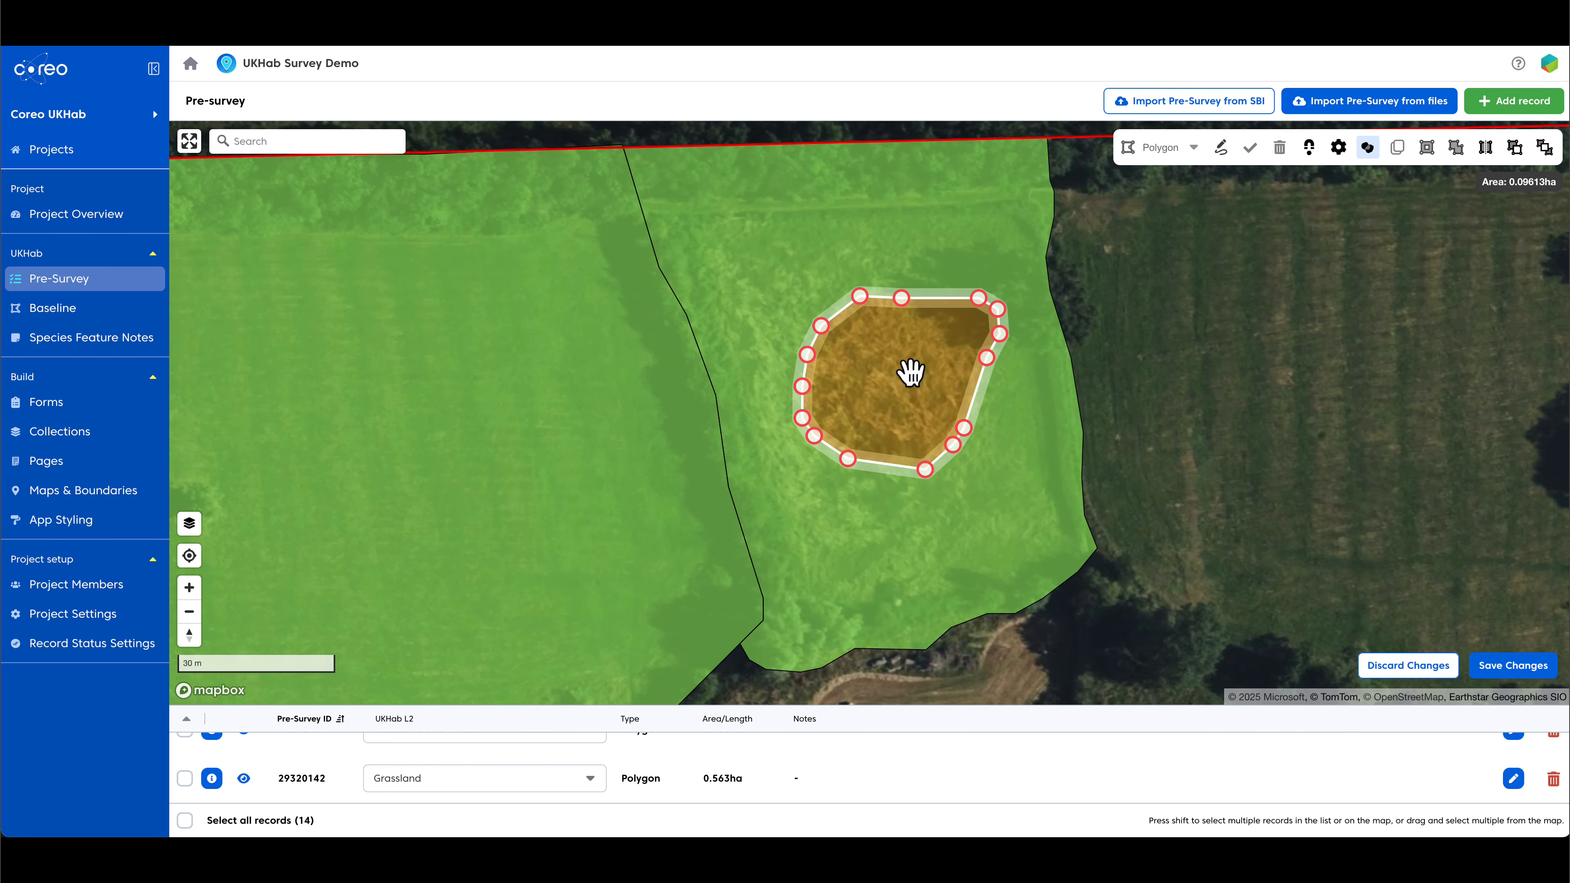
scroll(914, 370, "up", 5)
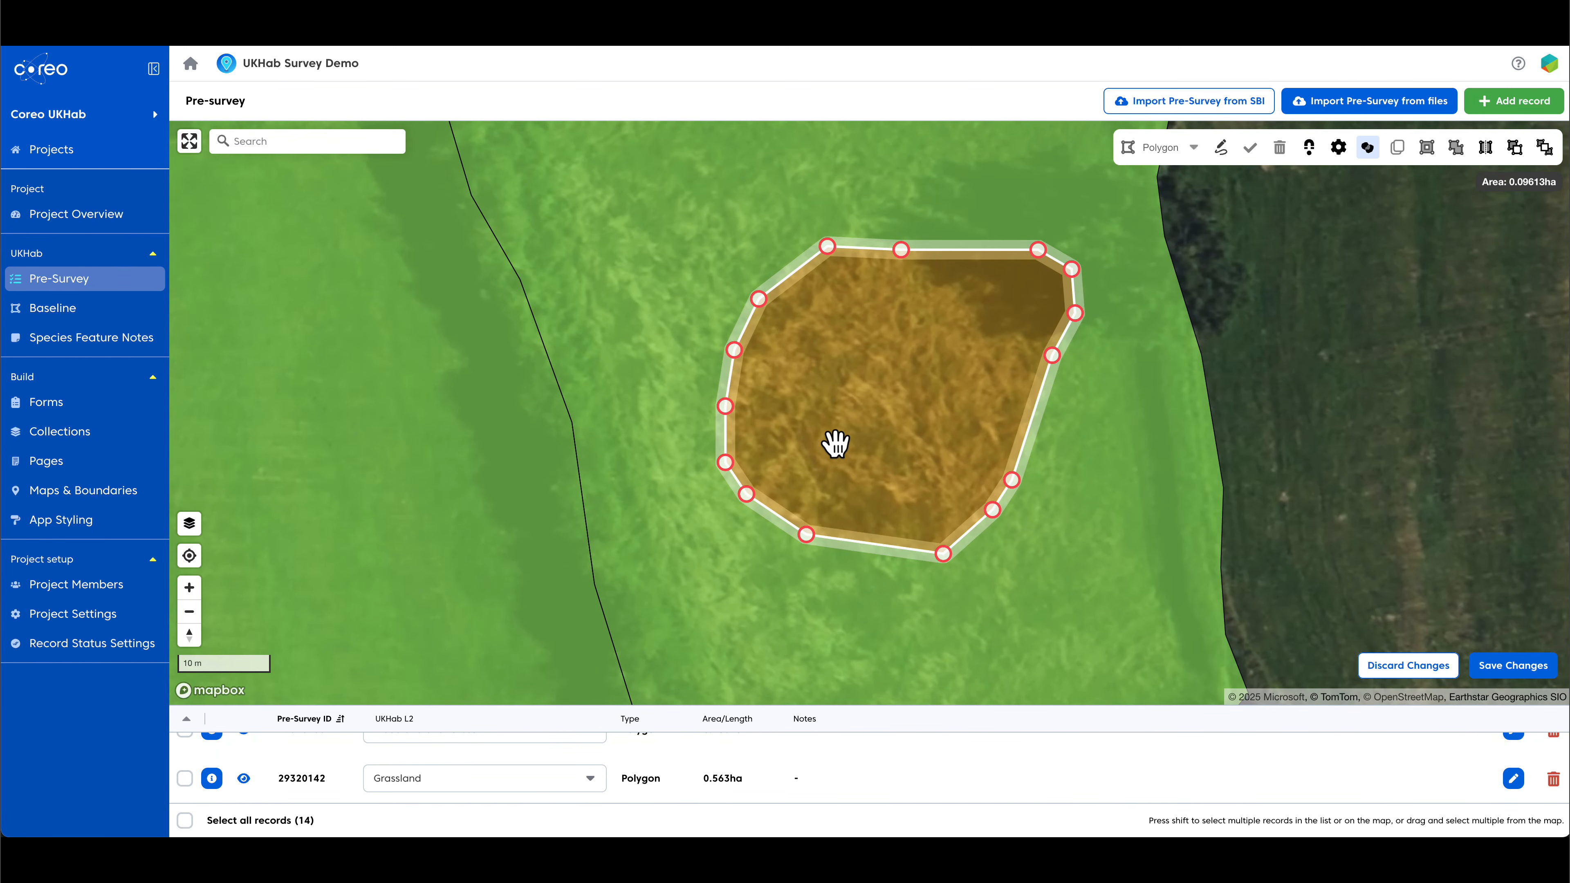
left_click(1513, 669)
mouse_move(812, 456)
scroll(909, 427, "down", 5)
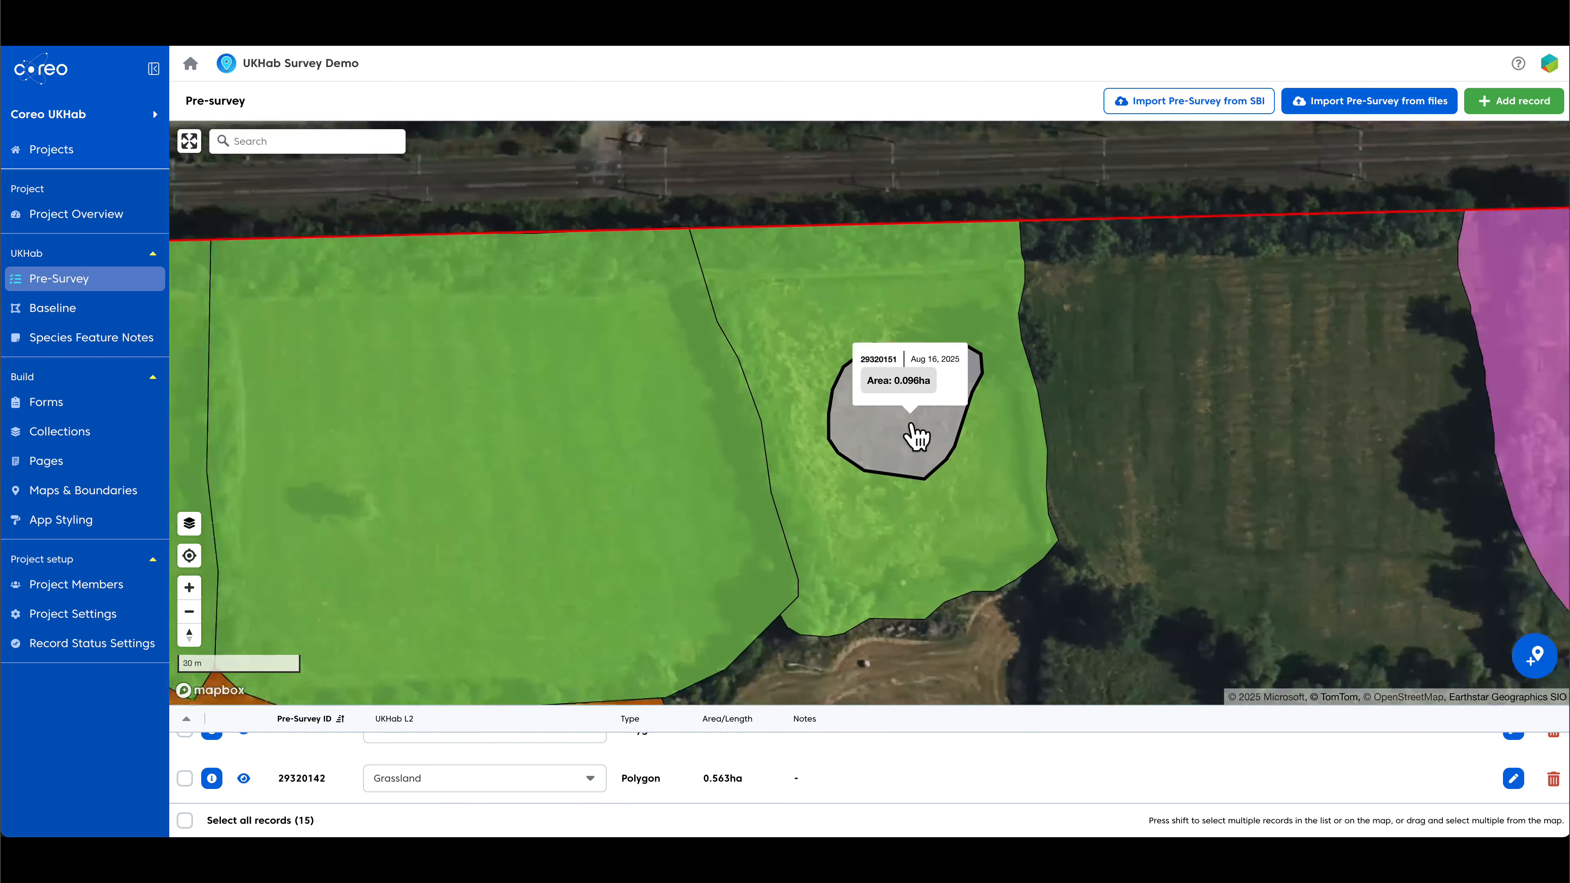
- Set the UKHab L2 habitat of the small polygon filling the grassland parcel's hole to Rivers and lakes
left_click(913, 419)
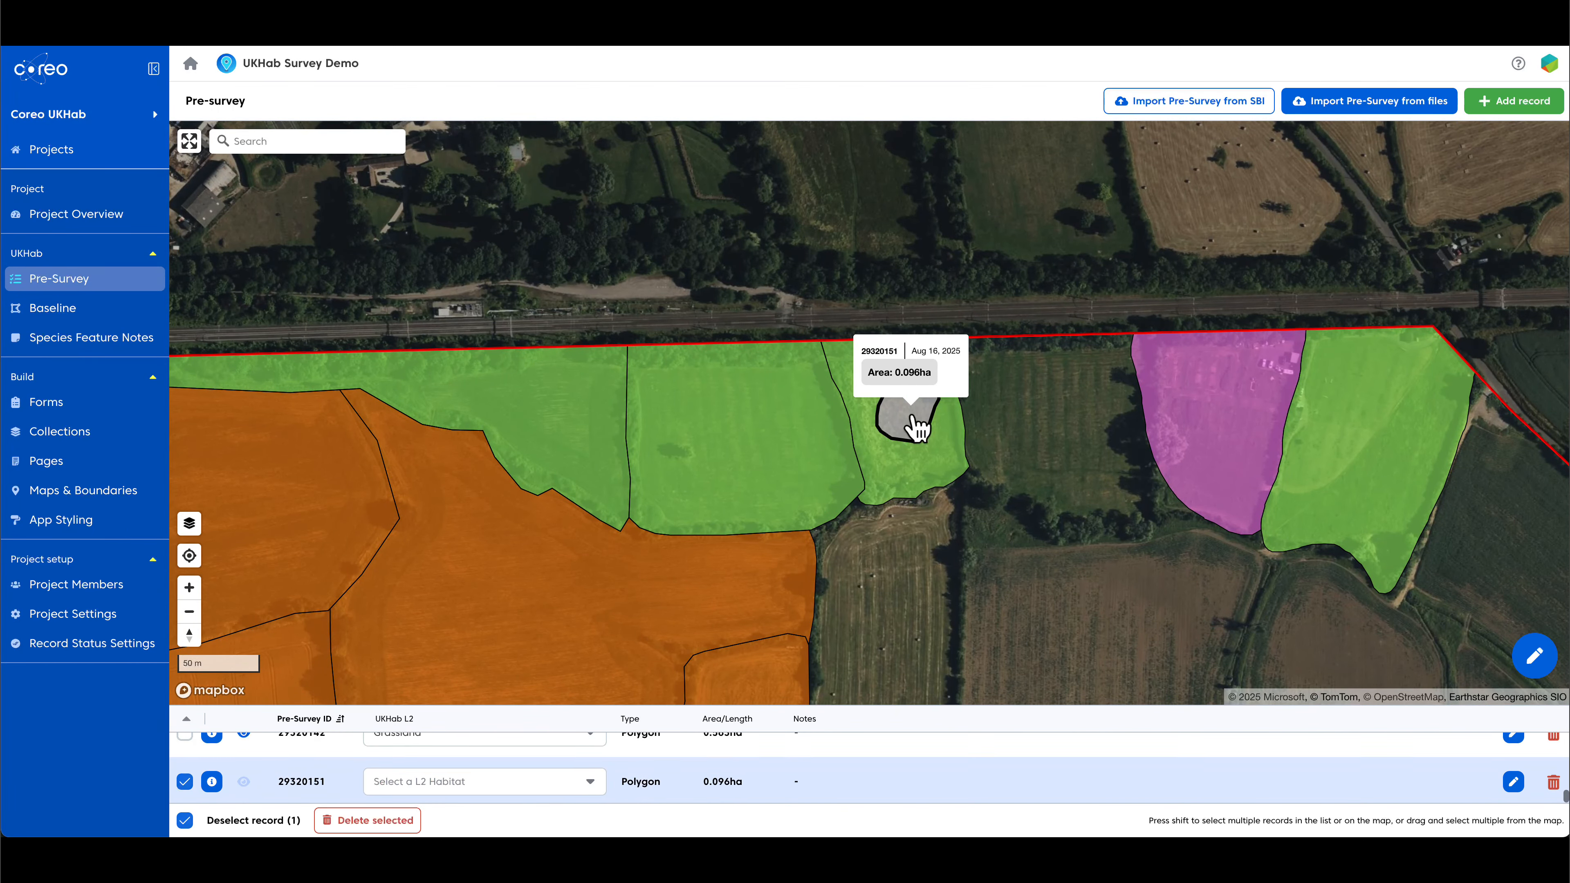
left_click(452, 780)
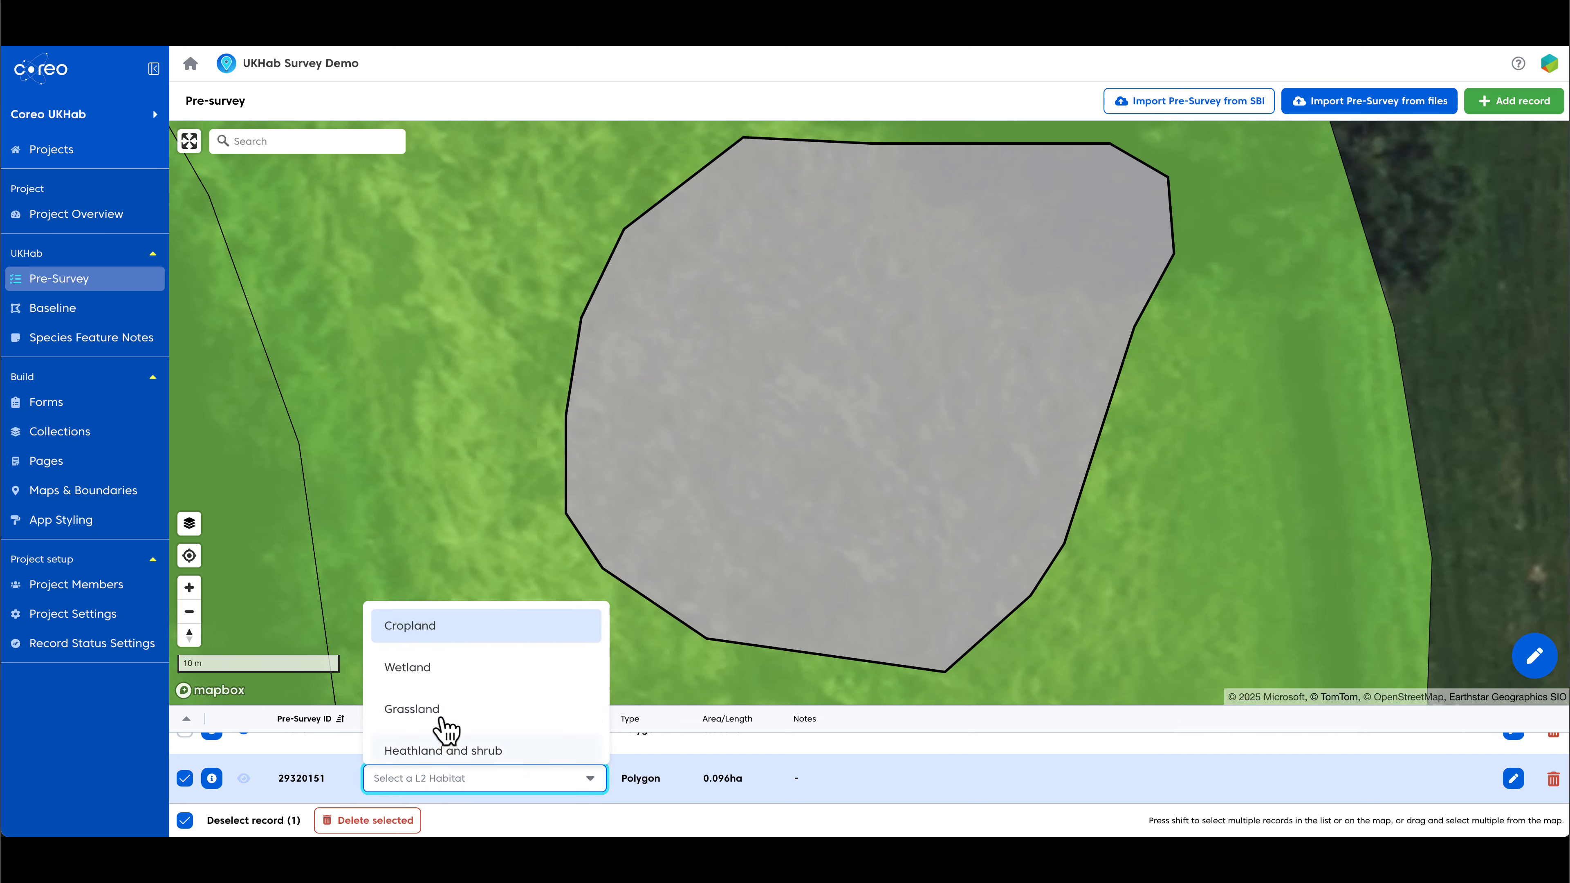
scroll(456, 719, "down", 2)
scroll(457, 719, "down", 1)
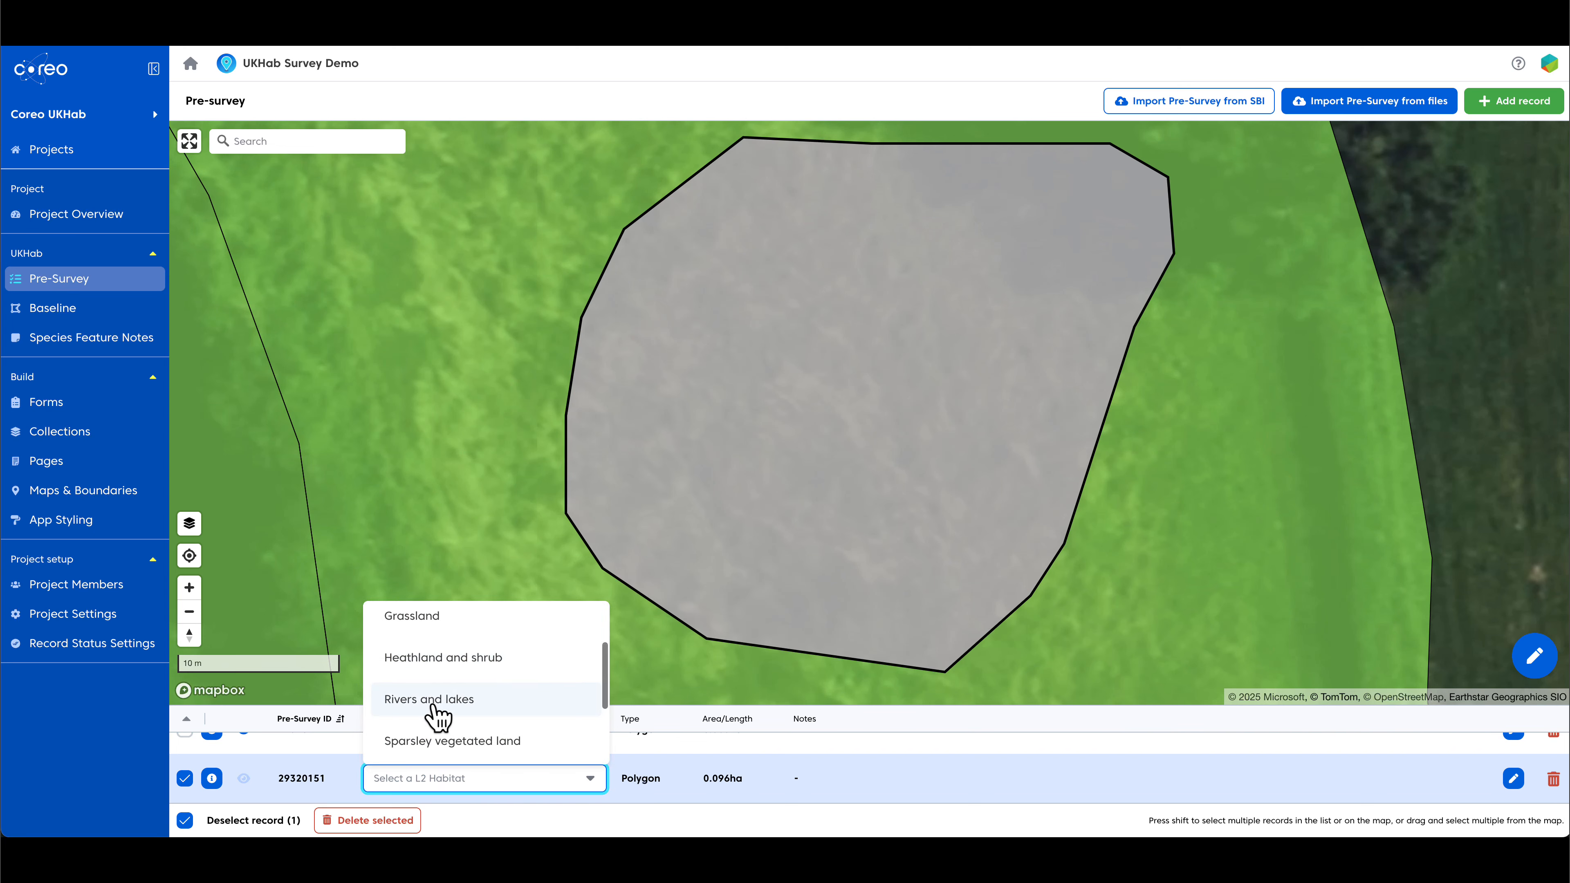
left_click(448, 714)
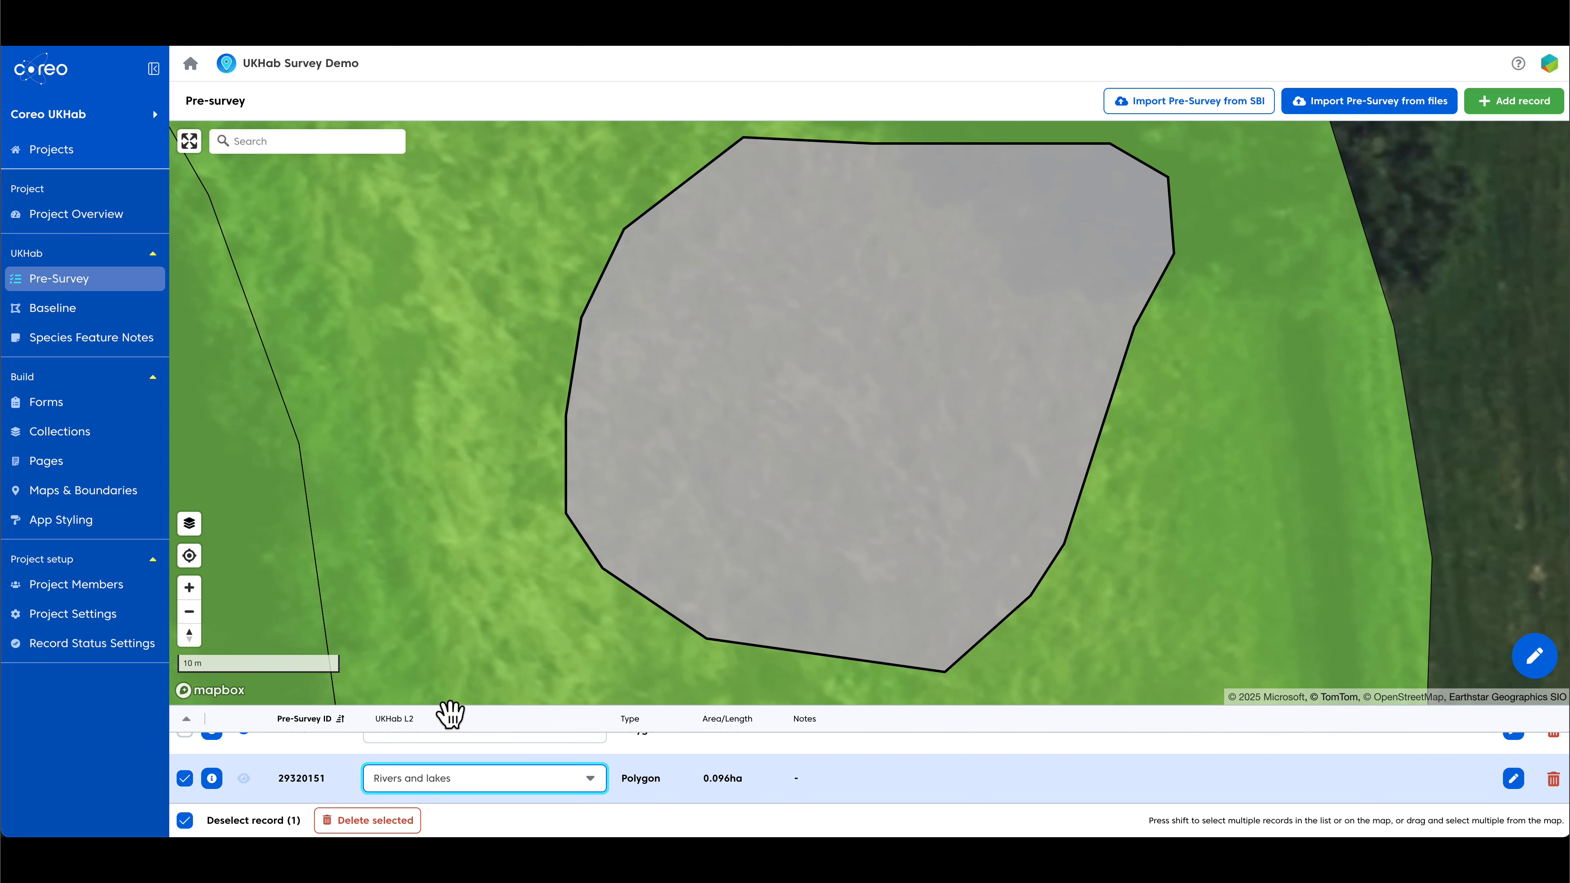
- Overlay all map data layers except Local Planning Authorities UK and National Character Areas England on the wider region around the site
scroll(1142, 568, "down", 5)
scroll(1298, 557, "down", 2)
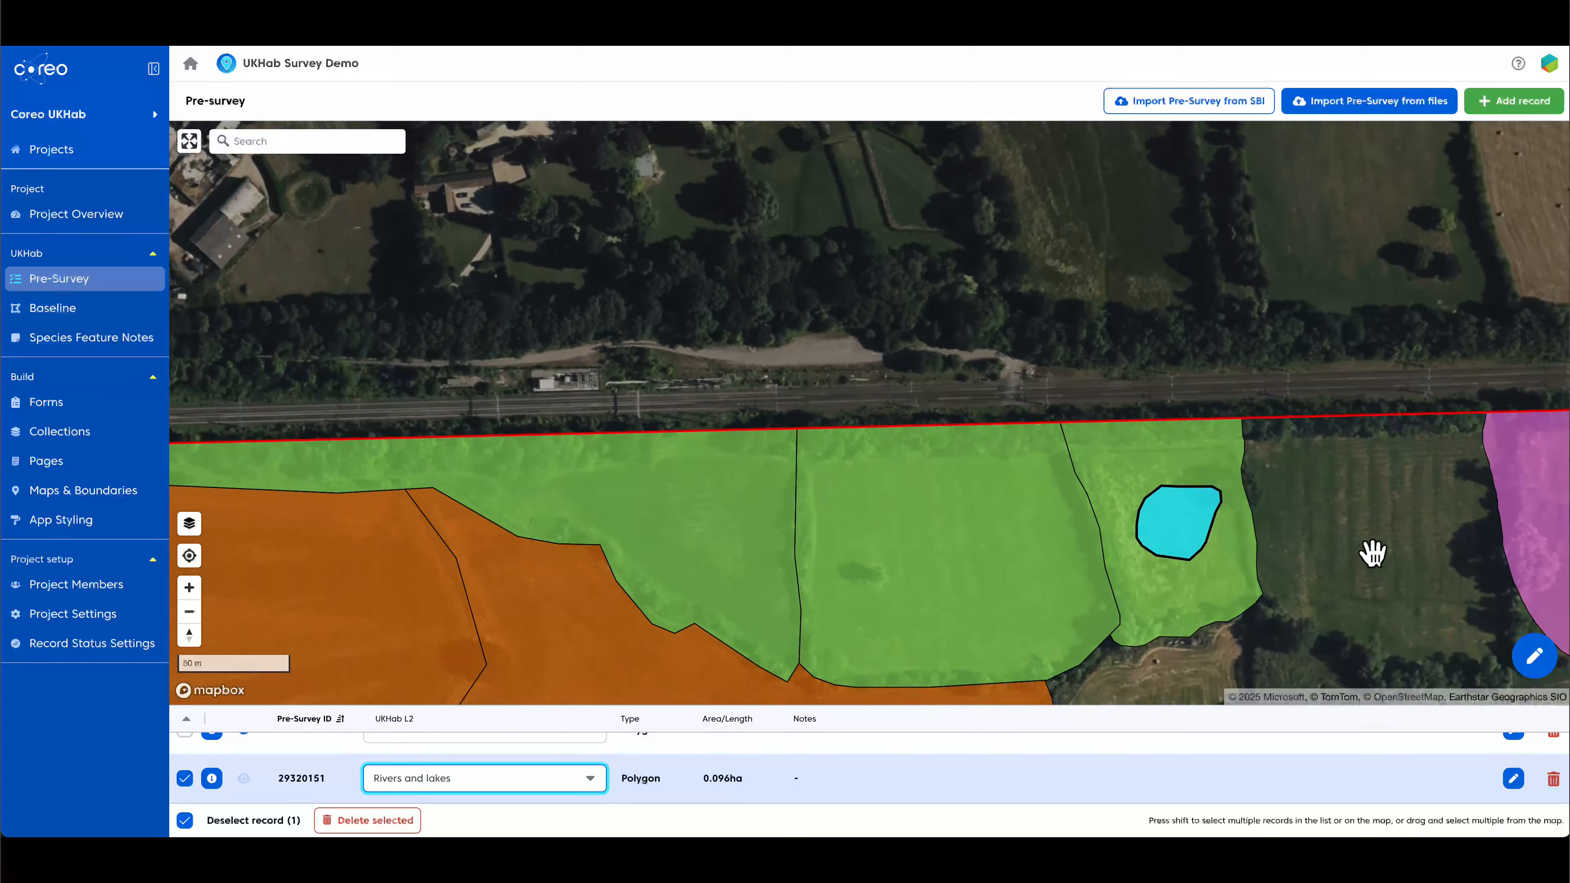
left_click_drag(1367, 550, 1037, 371)
scroll(1129, 464, "down", 3)
scroll(1025, 378, "down", 3)
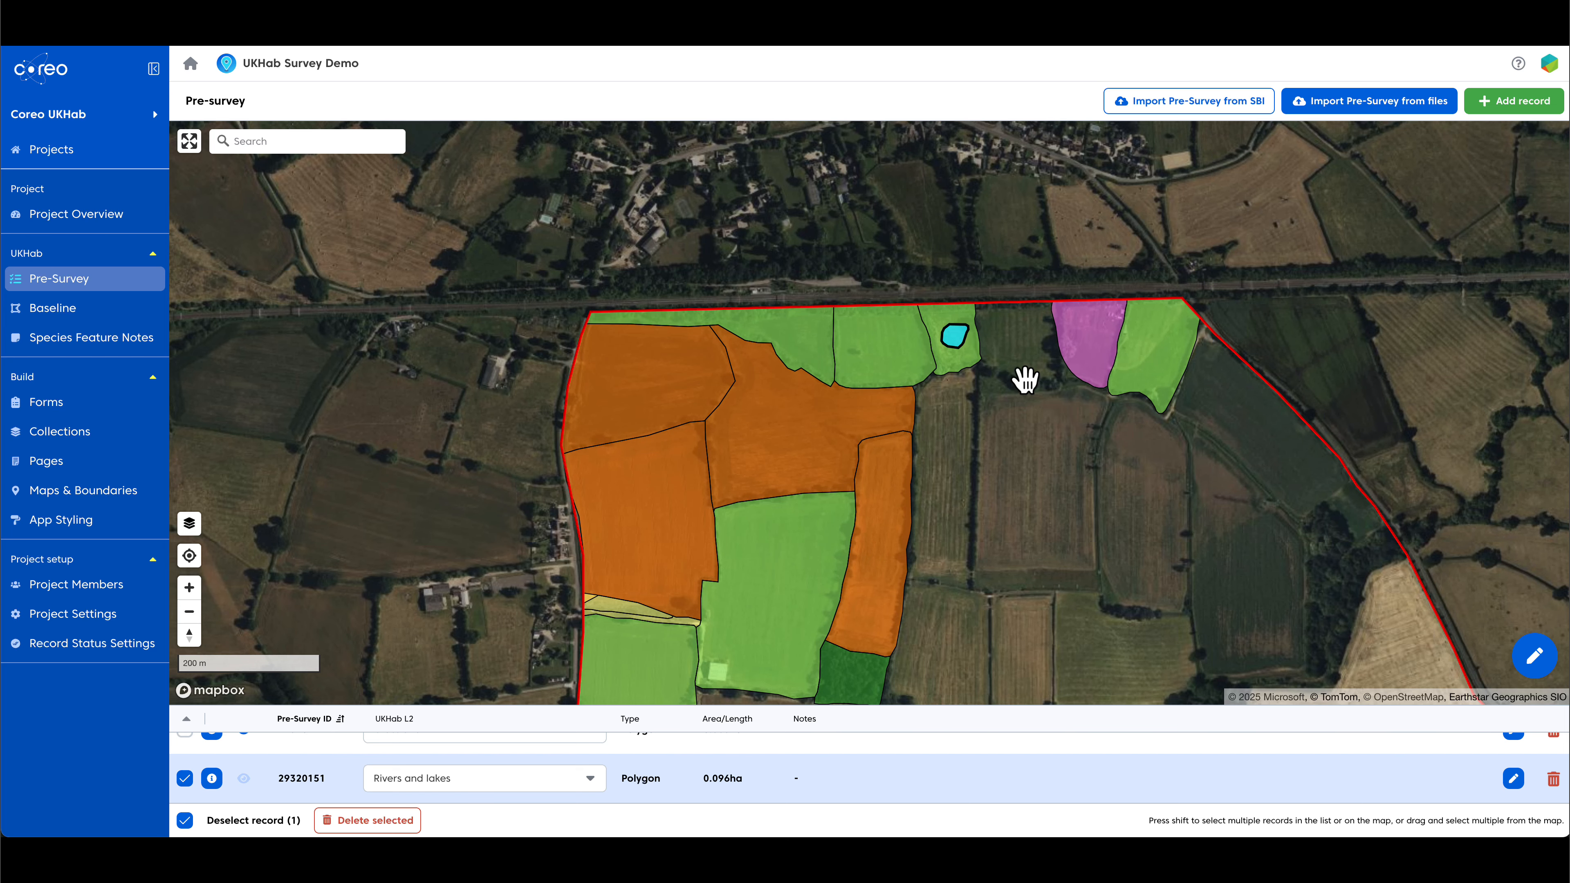
scroll(1059, 495, "down", 5)
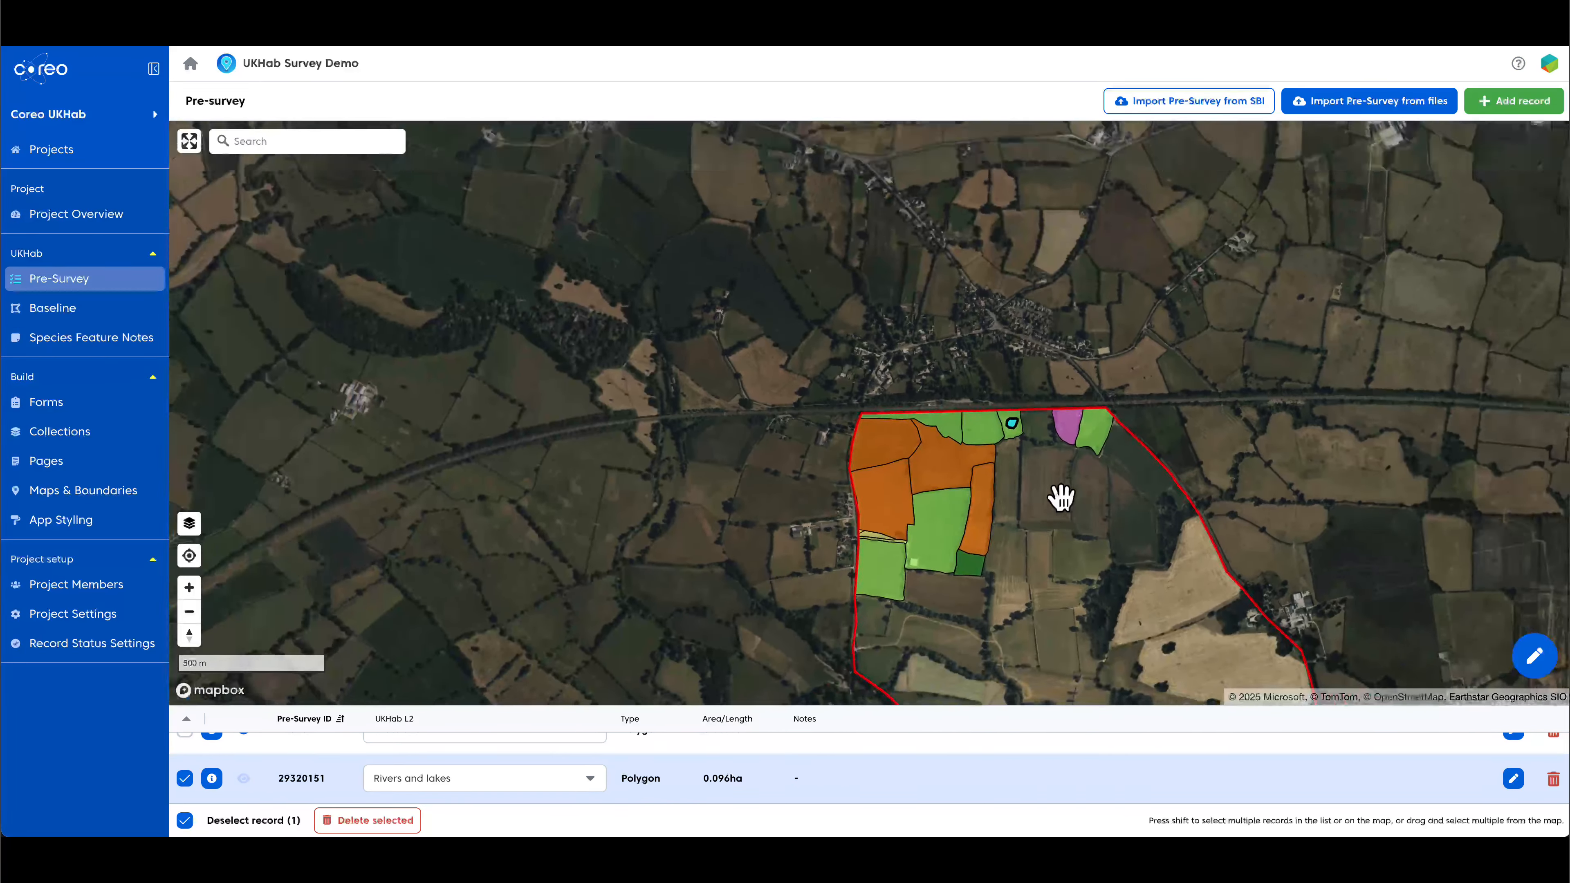
scroll(1061, 497, "down", 3)
scroll(1000, 460, "down", 5)
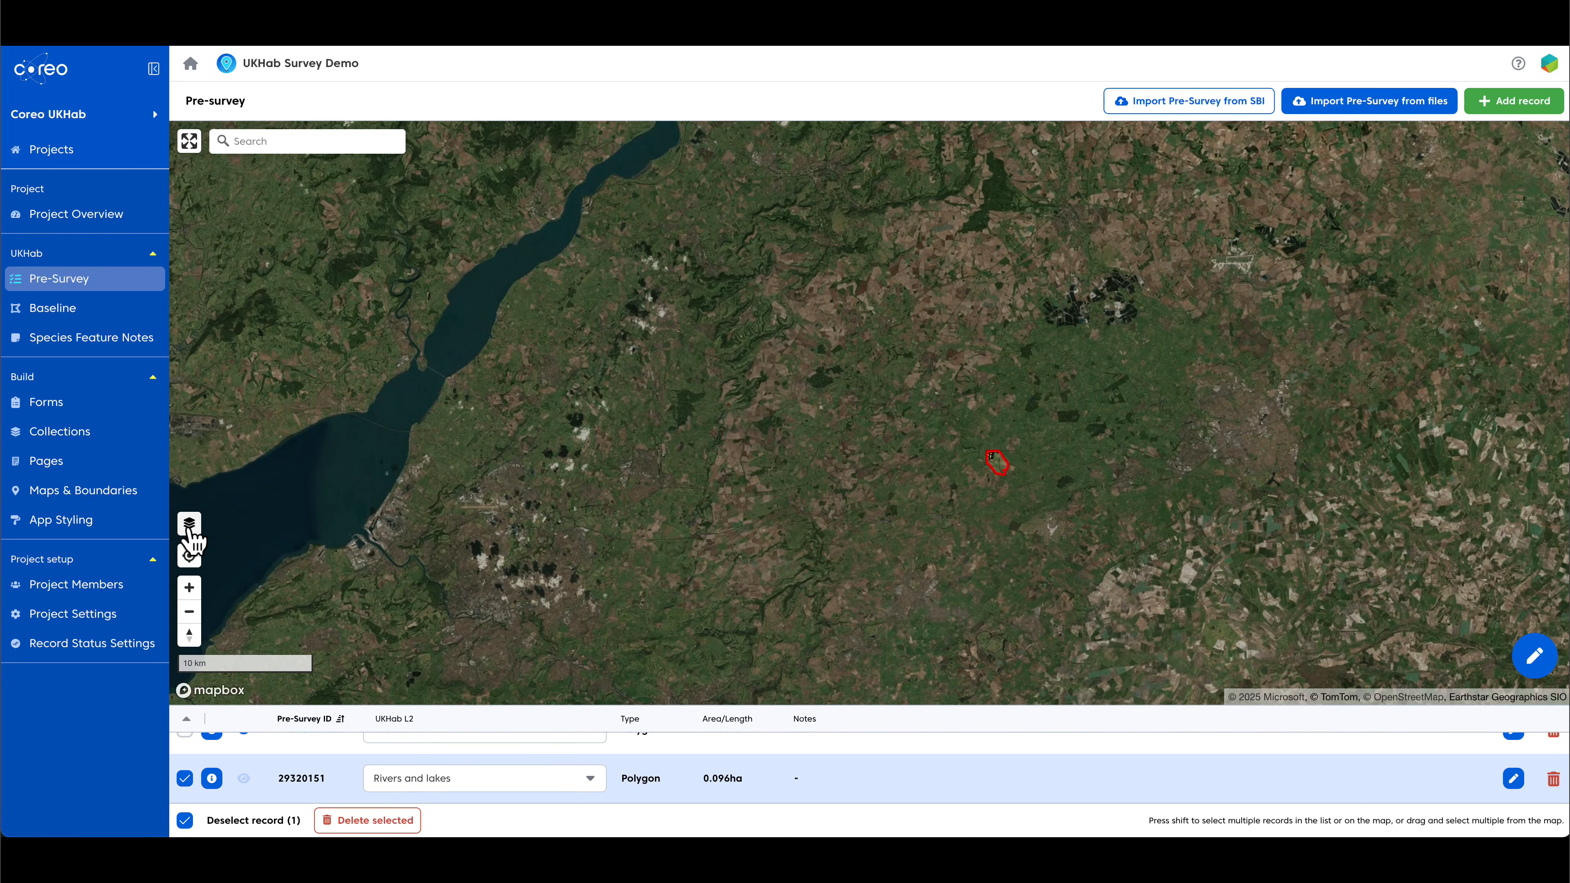
left_click(191, 531)
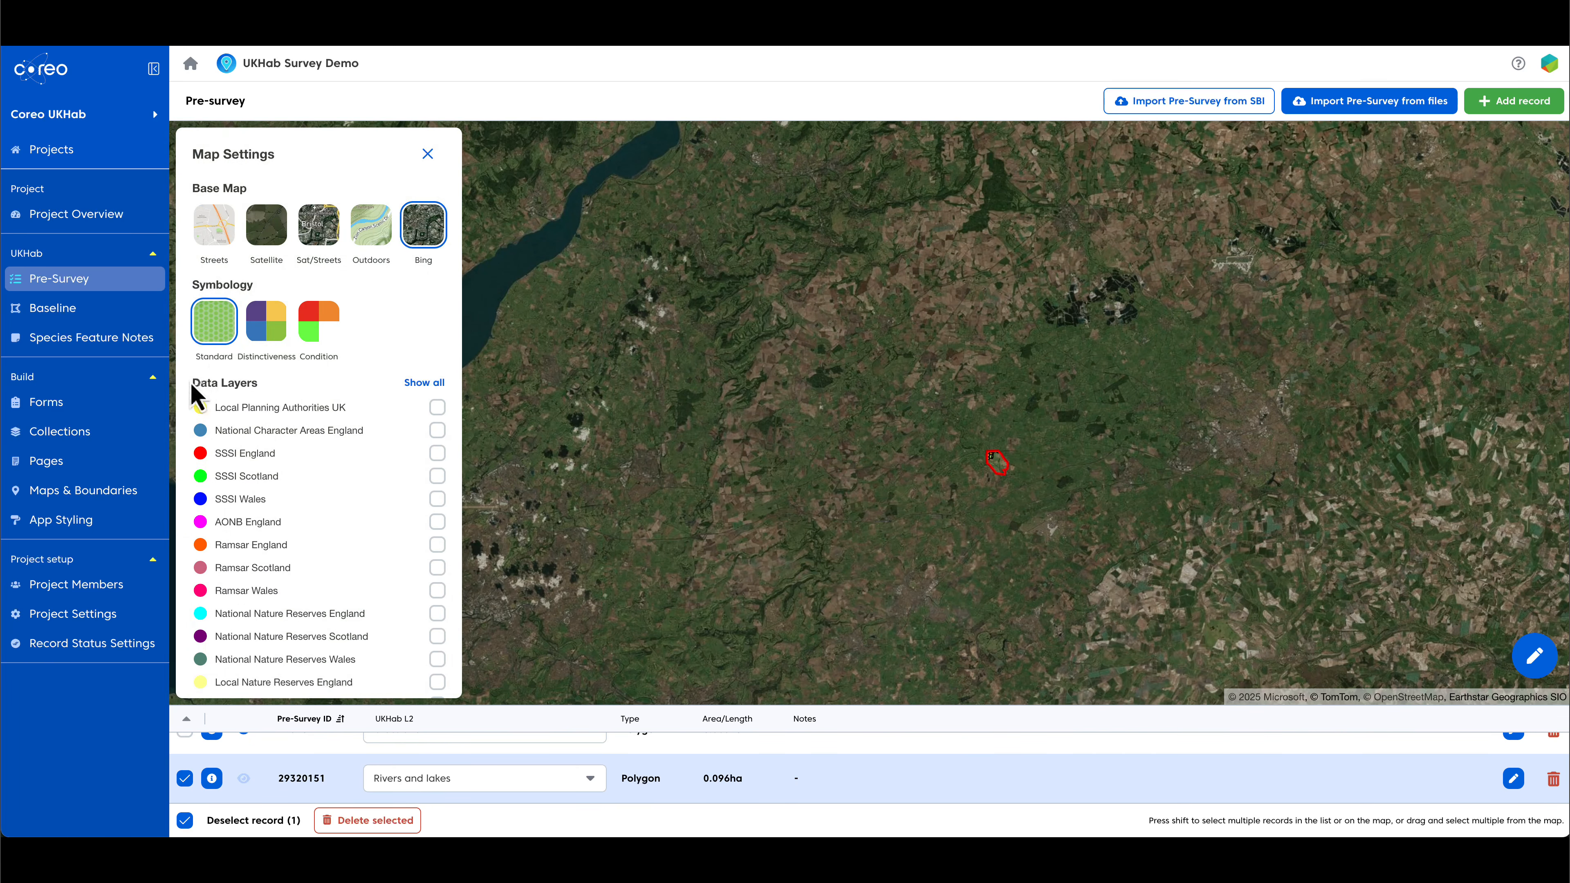
triple_click(220, 383)
left_click(424, 383)
left_click(437, 407)
left_click(437, 430)
scroll(962, 501, "down", 1)
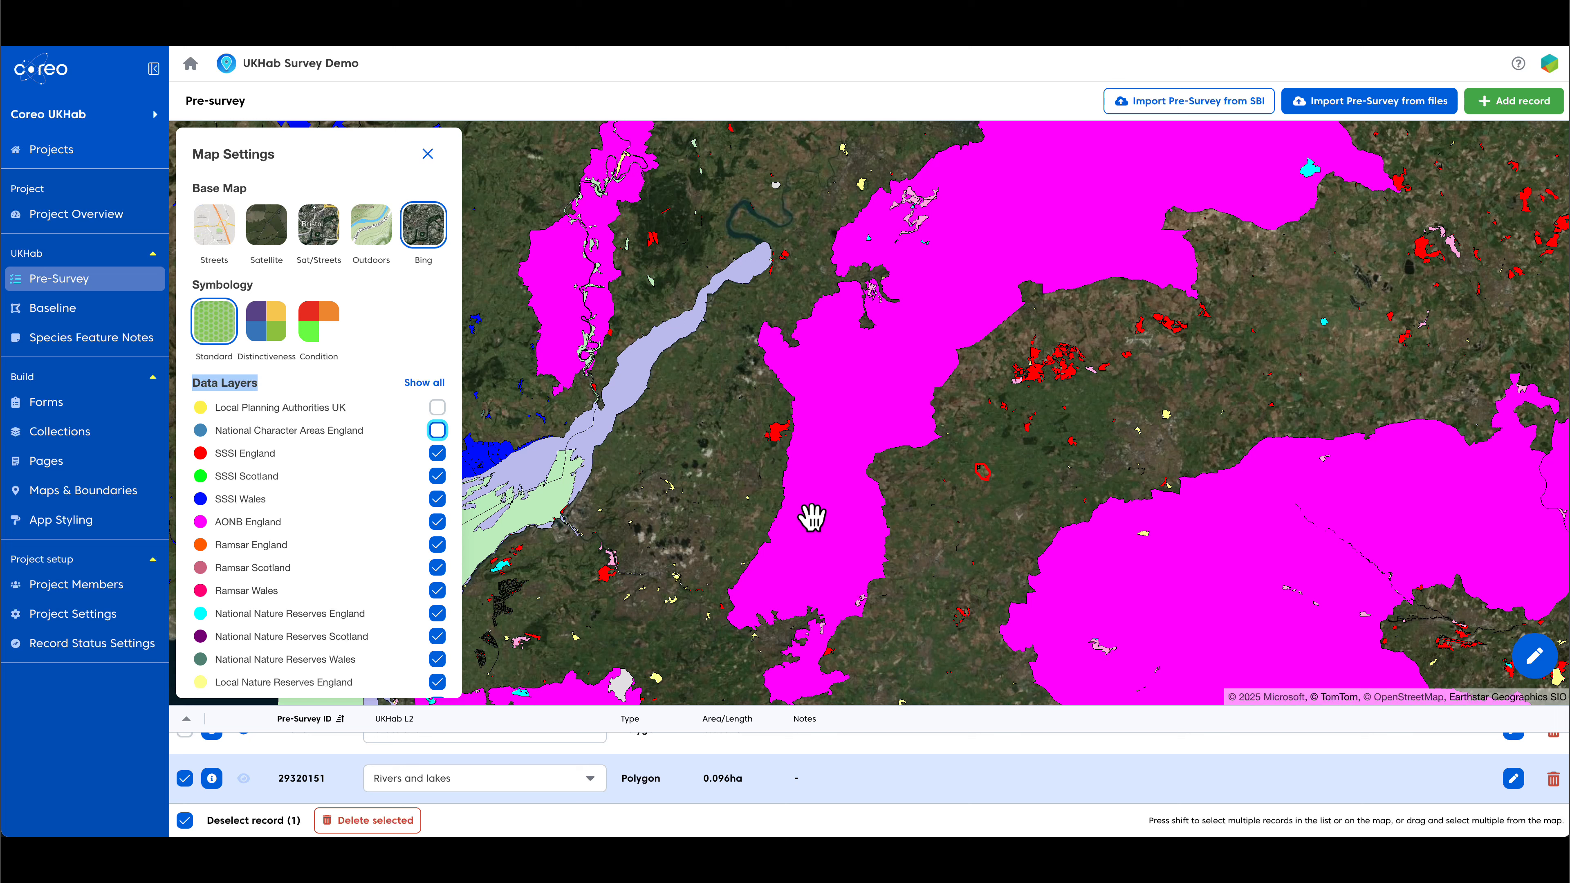
scroll(986, 471, "up", 5)
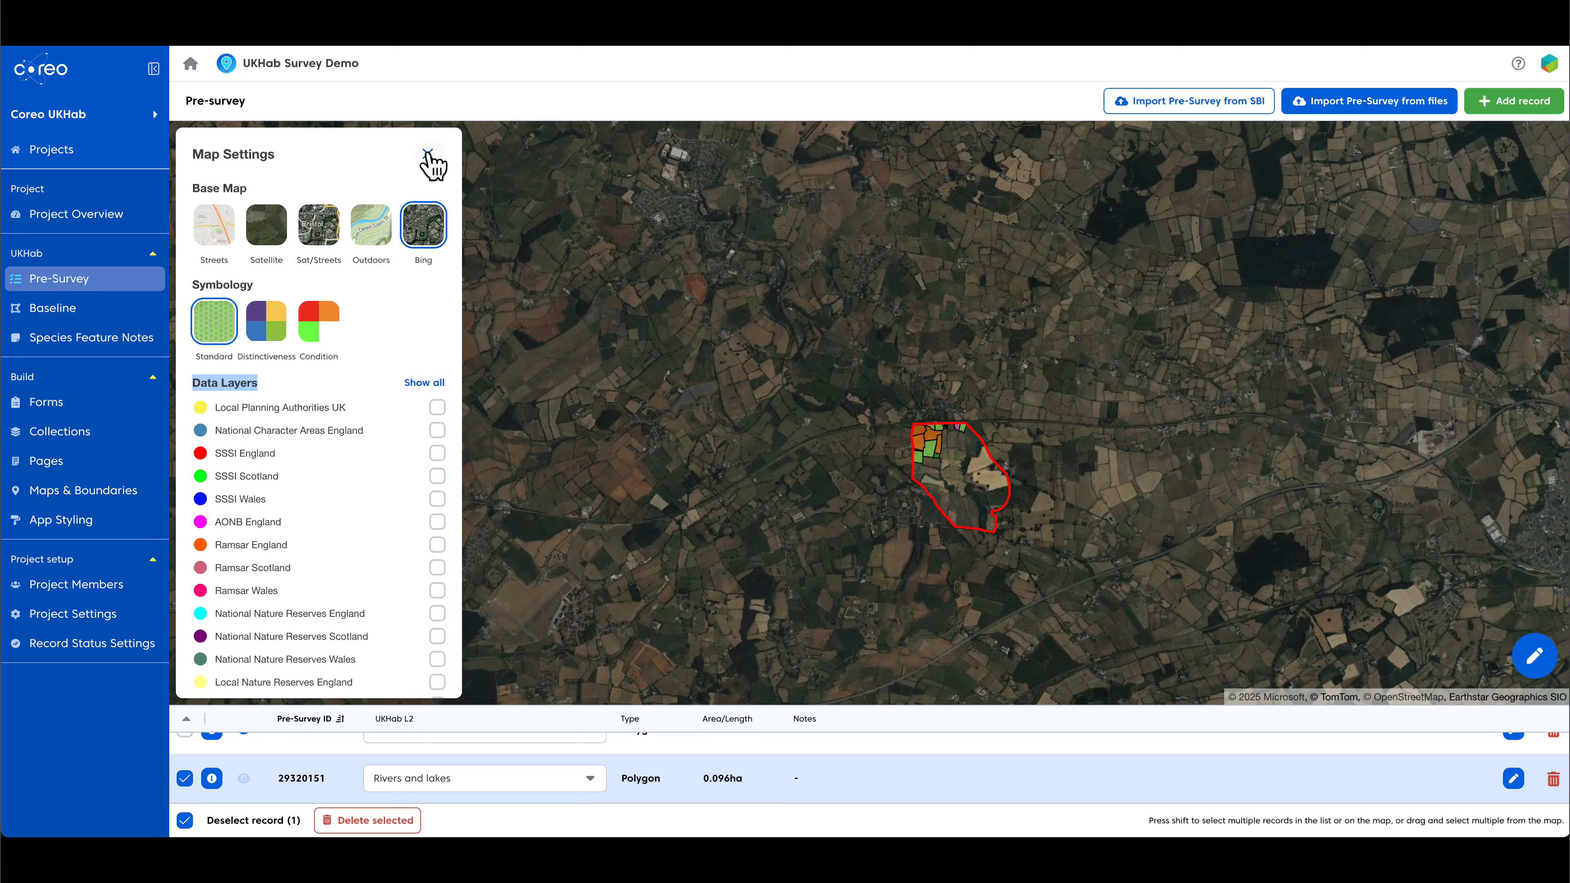
- Preview the Streets base map, return to the Bing base map, and close the map settings
left_click(221, 230)
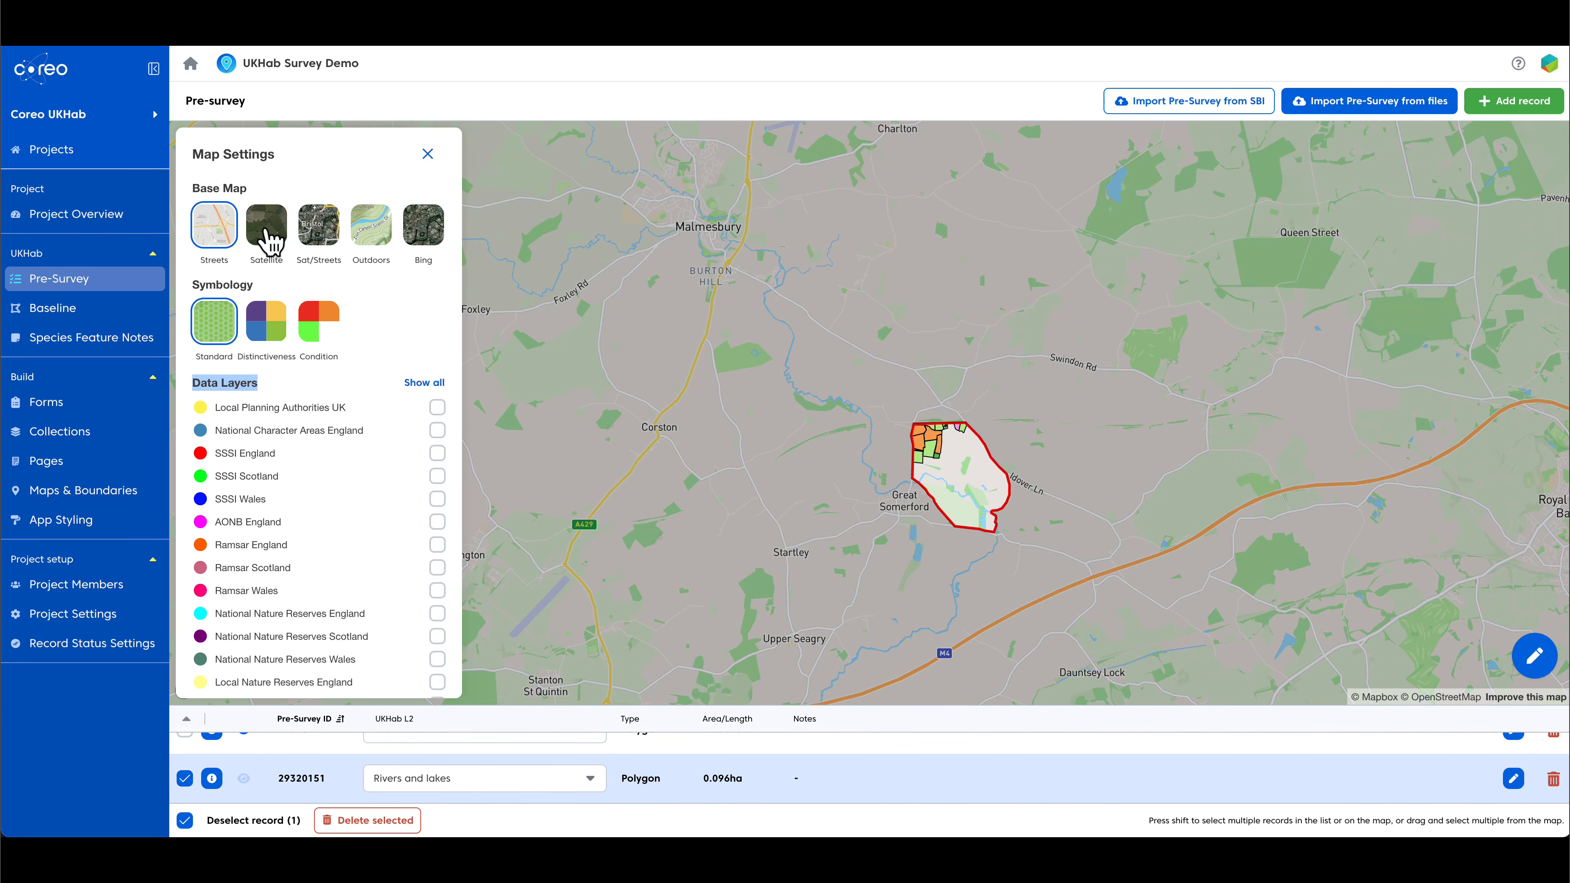
left_click(424, 226)
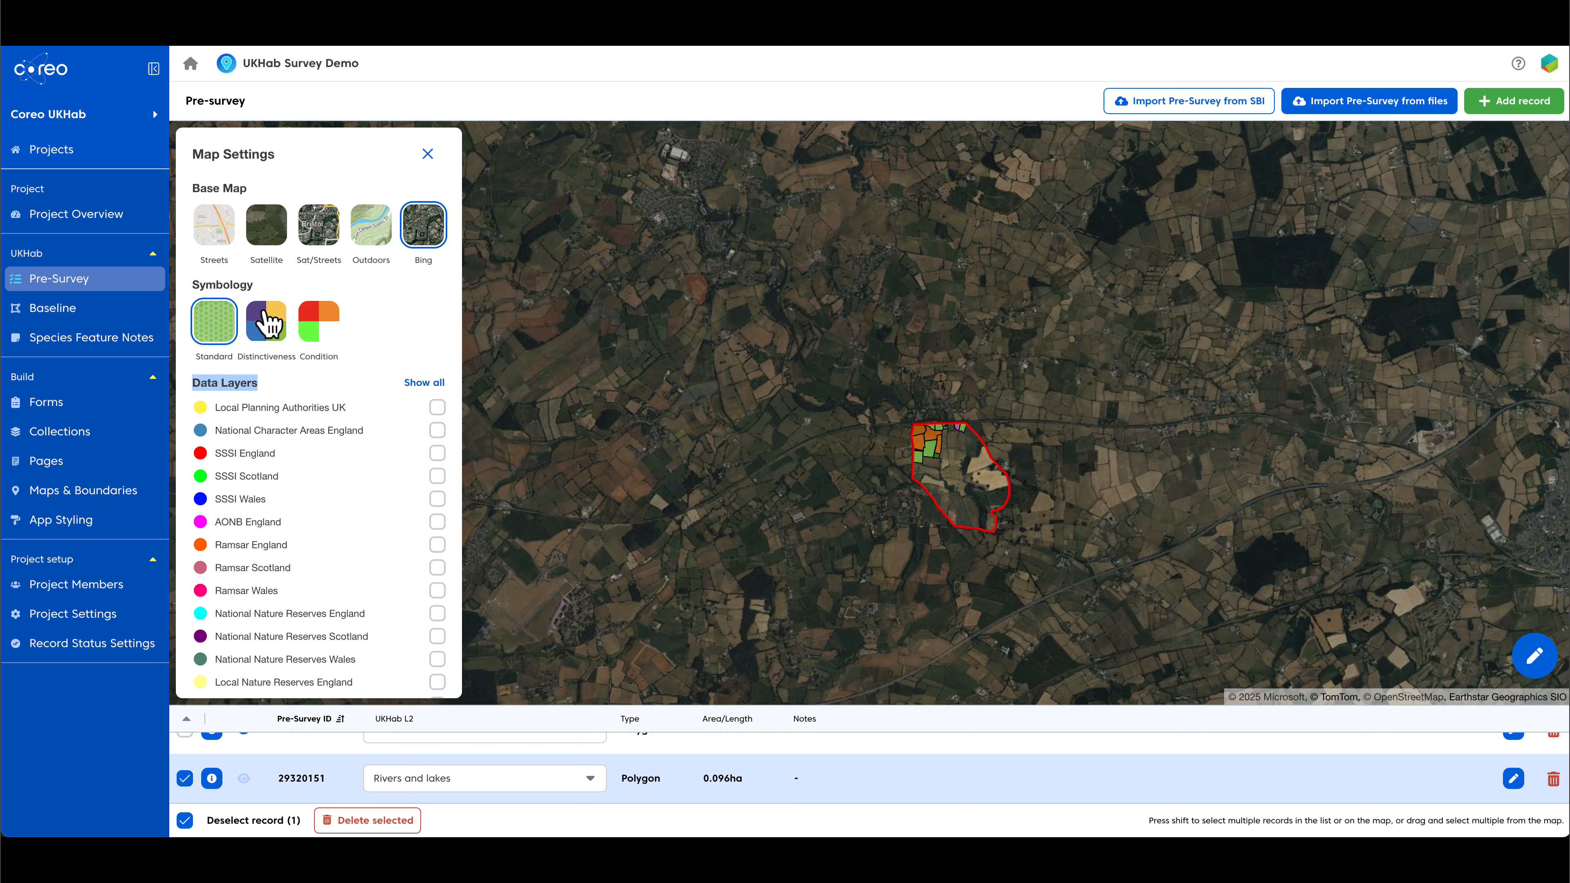
left_click(428, 154)
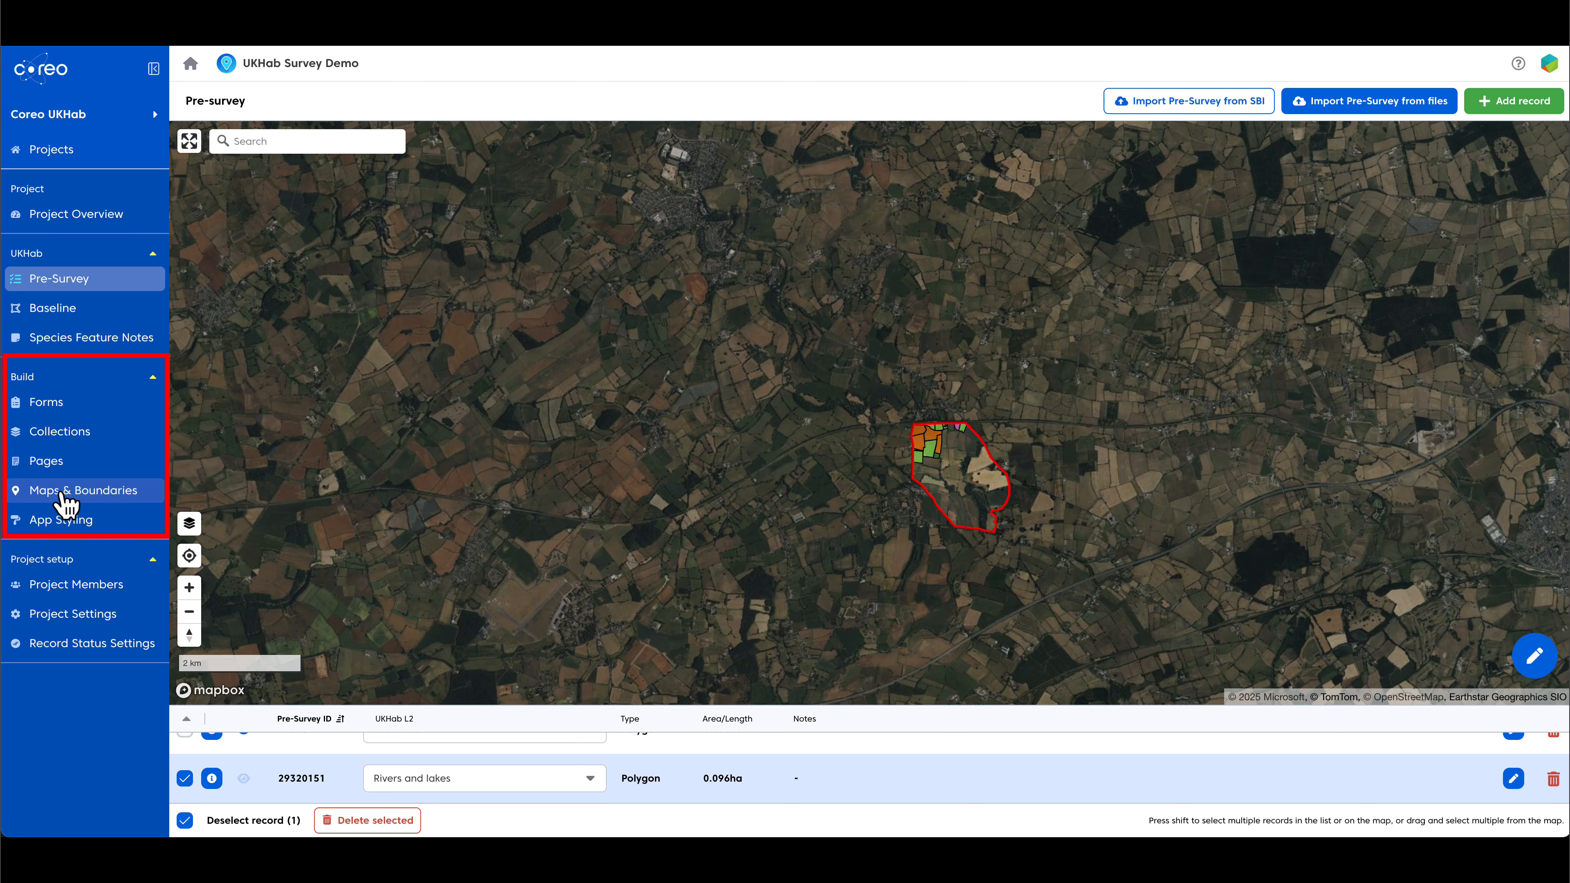
- View the project's redline boundary in full under Maps & Boundaries
left_click(90, 492)
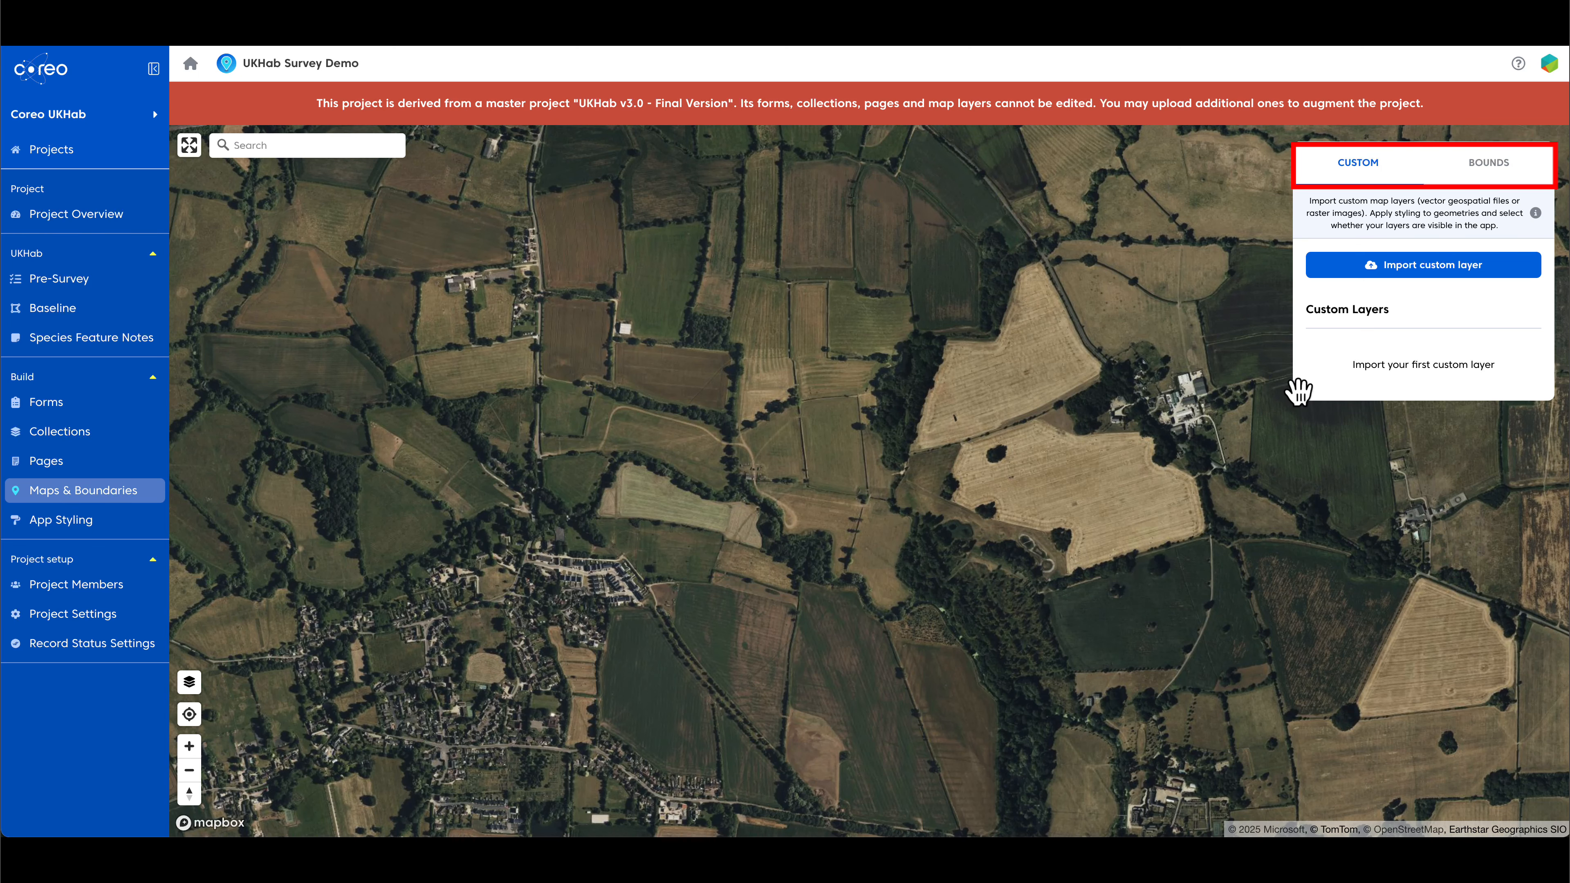
left_click(1481, 173)
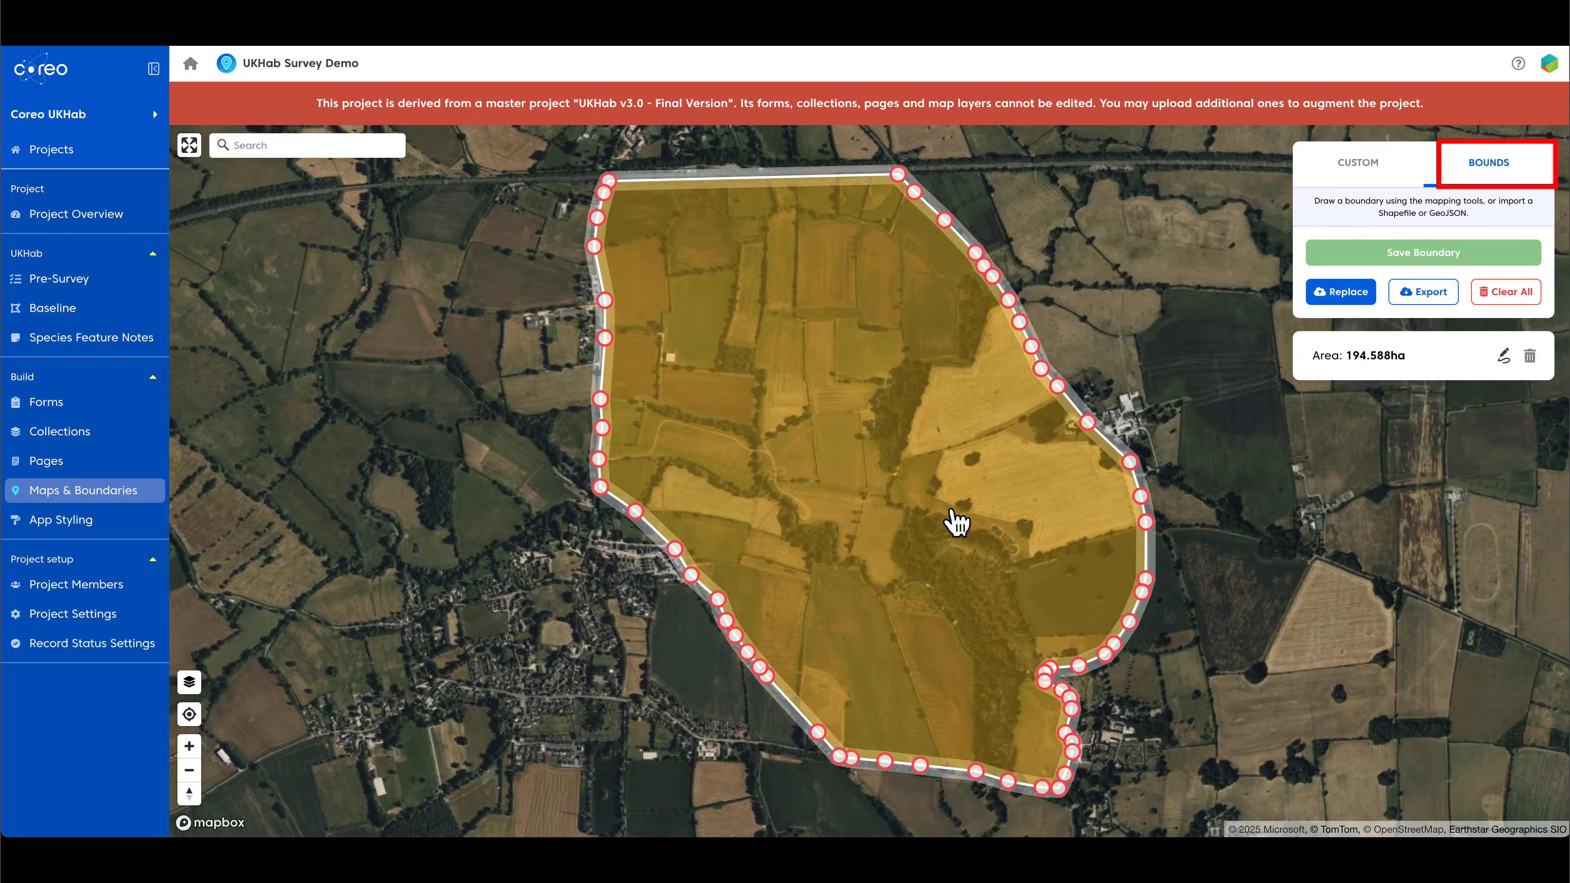
scroll(930, 524, "down", 3)
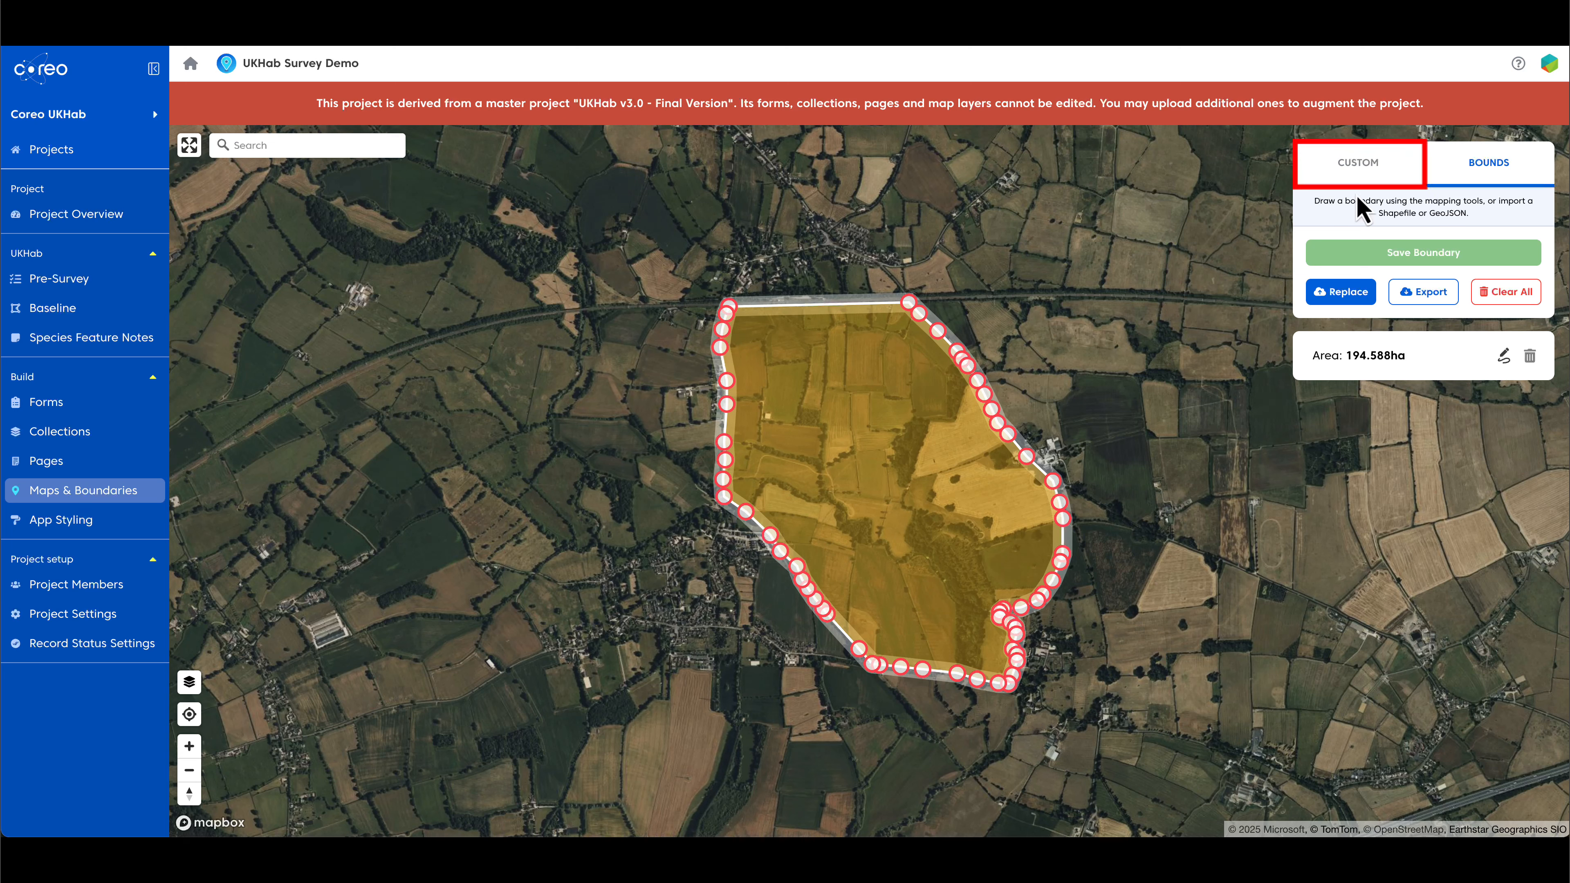
- Import the raster image small.tif from the GeoTIFFs folder as a custom map layer named Geotiff1
left_click(1351, 175)
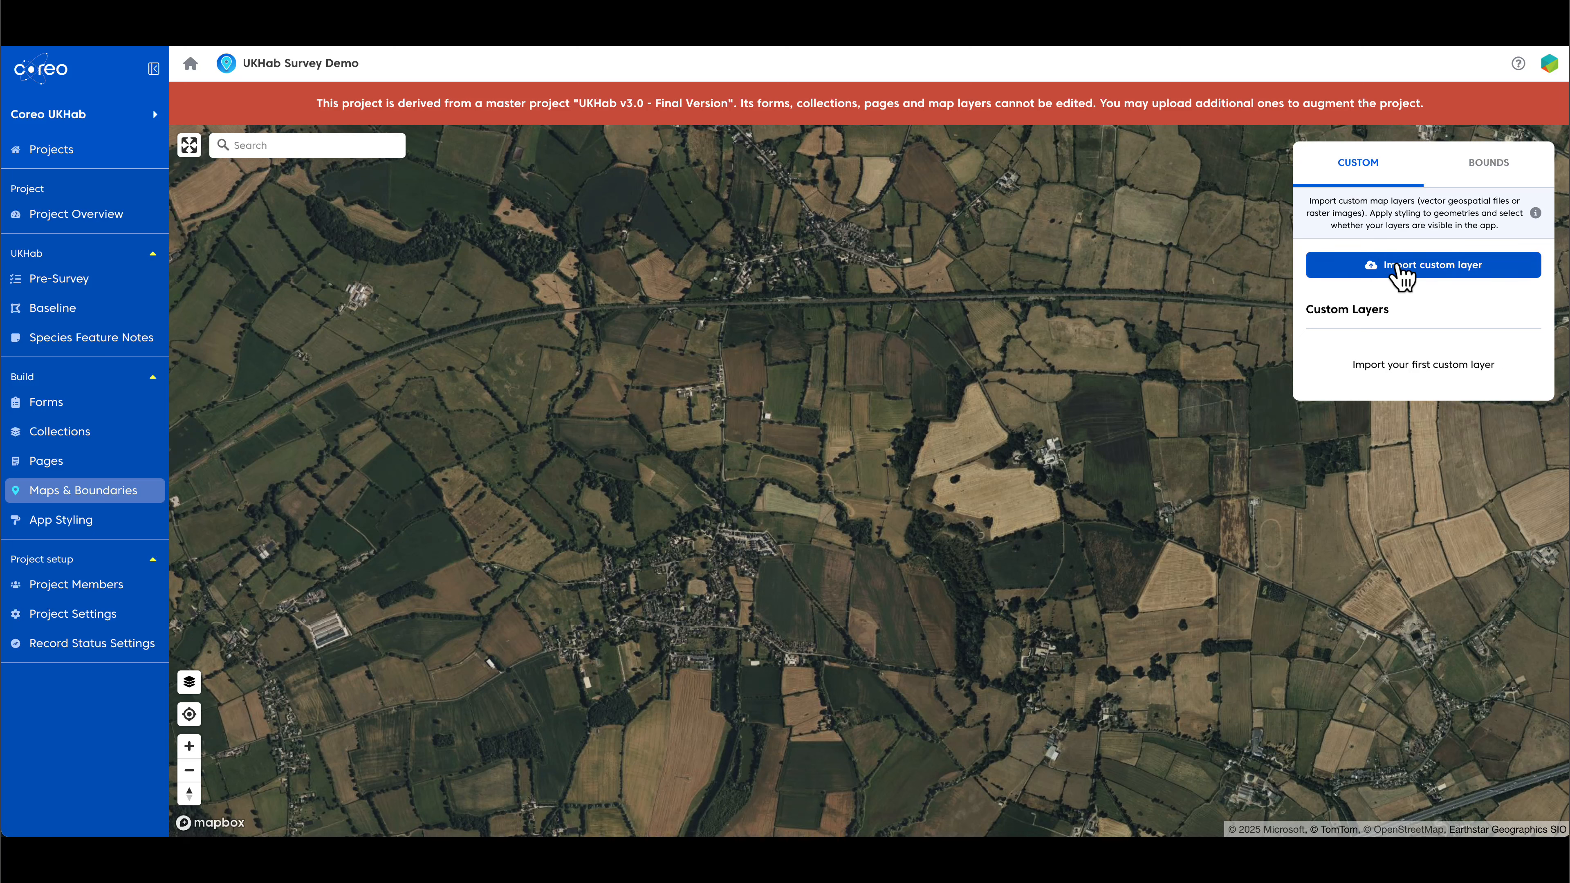
left_click(1405, 272)
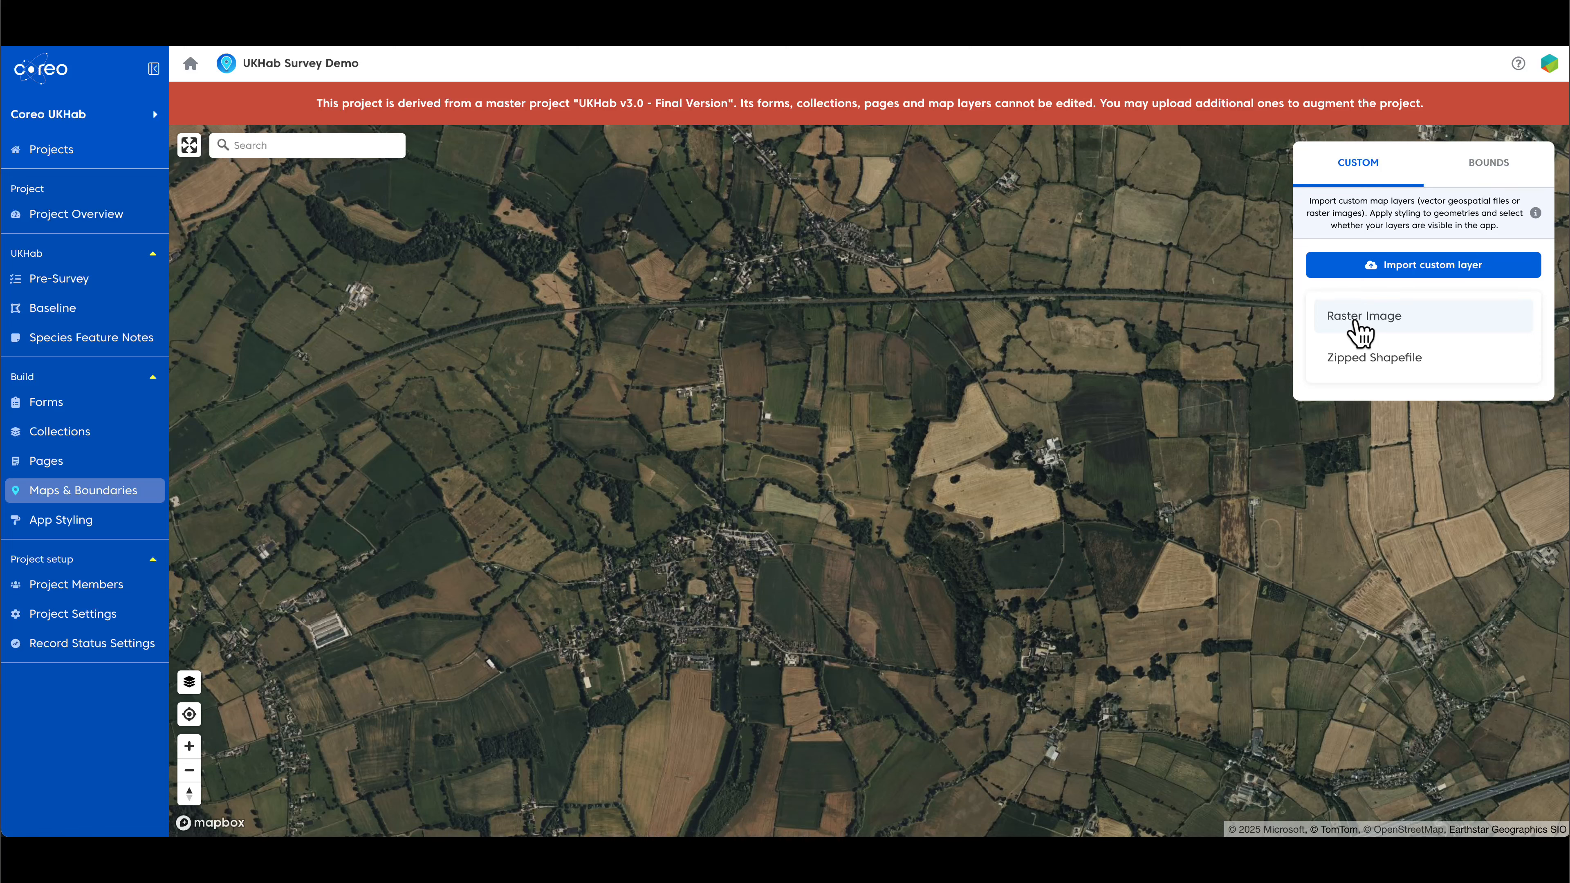
left_click(1355, 322)
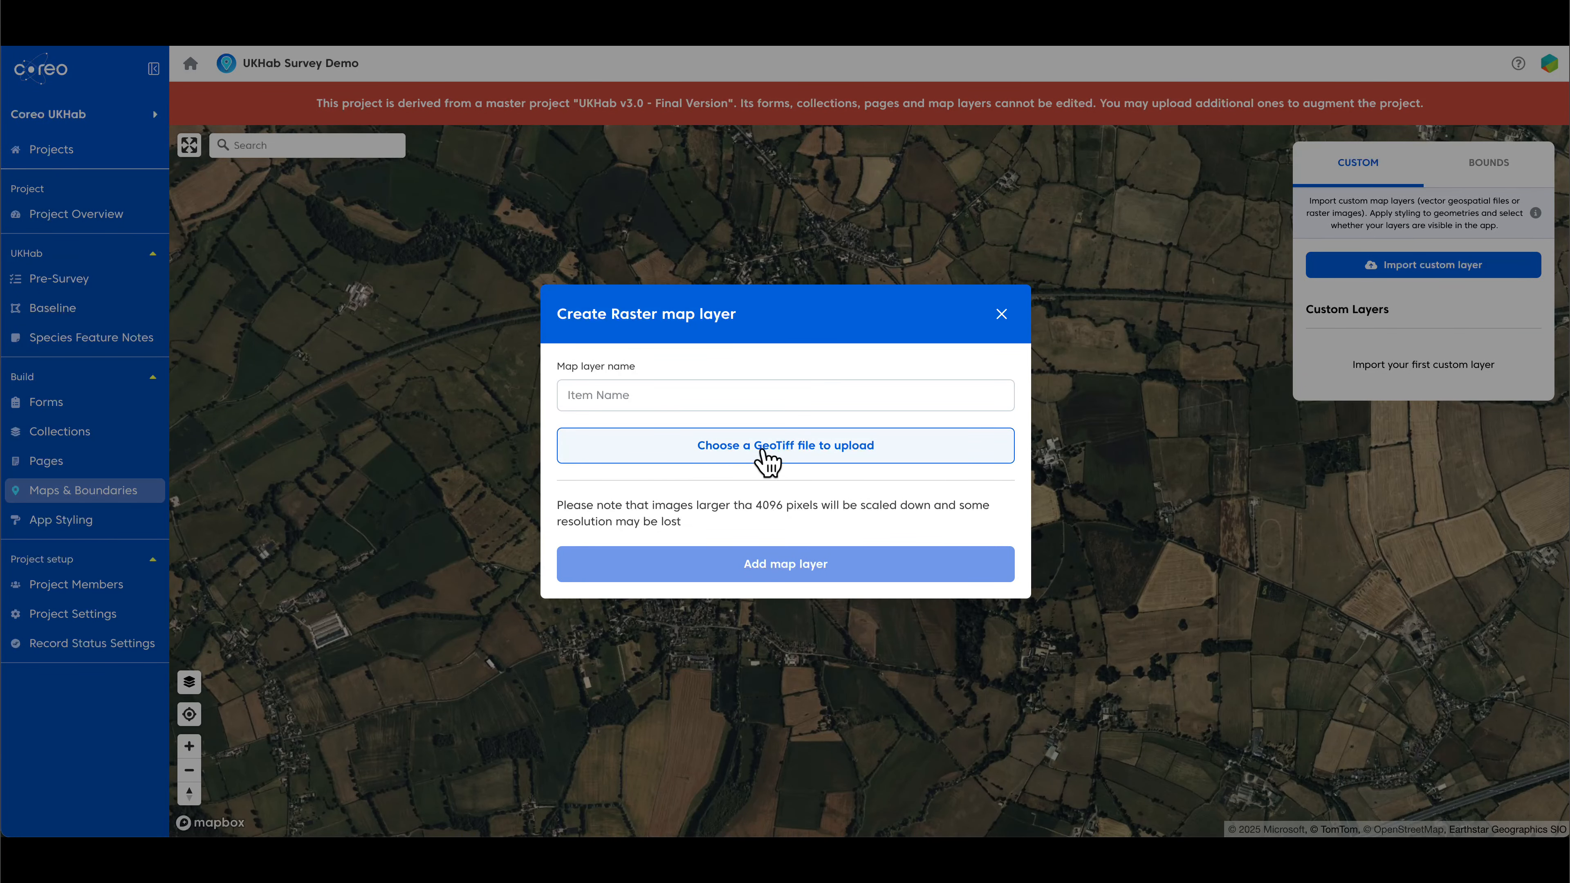
left_click(767, 461)
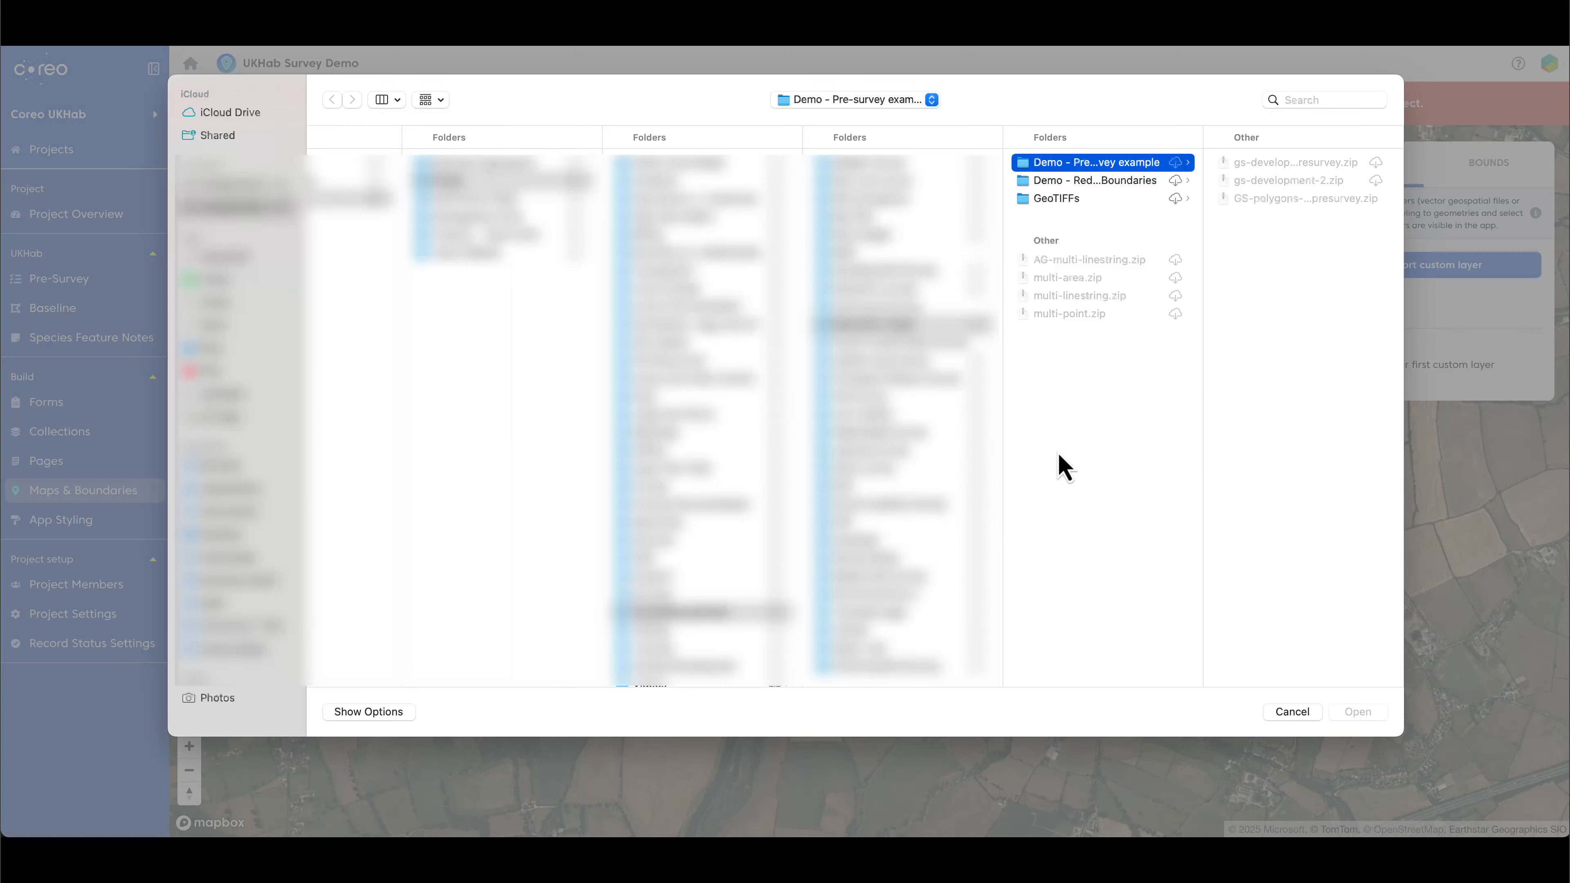
left_click(1061, 198)
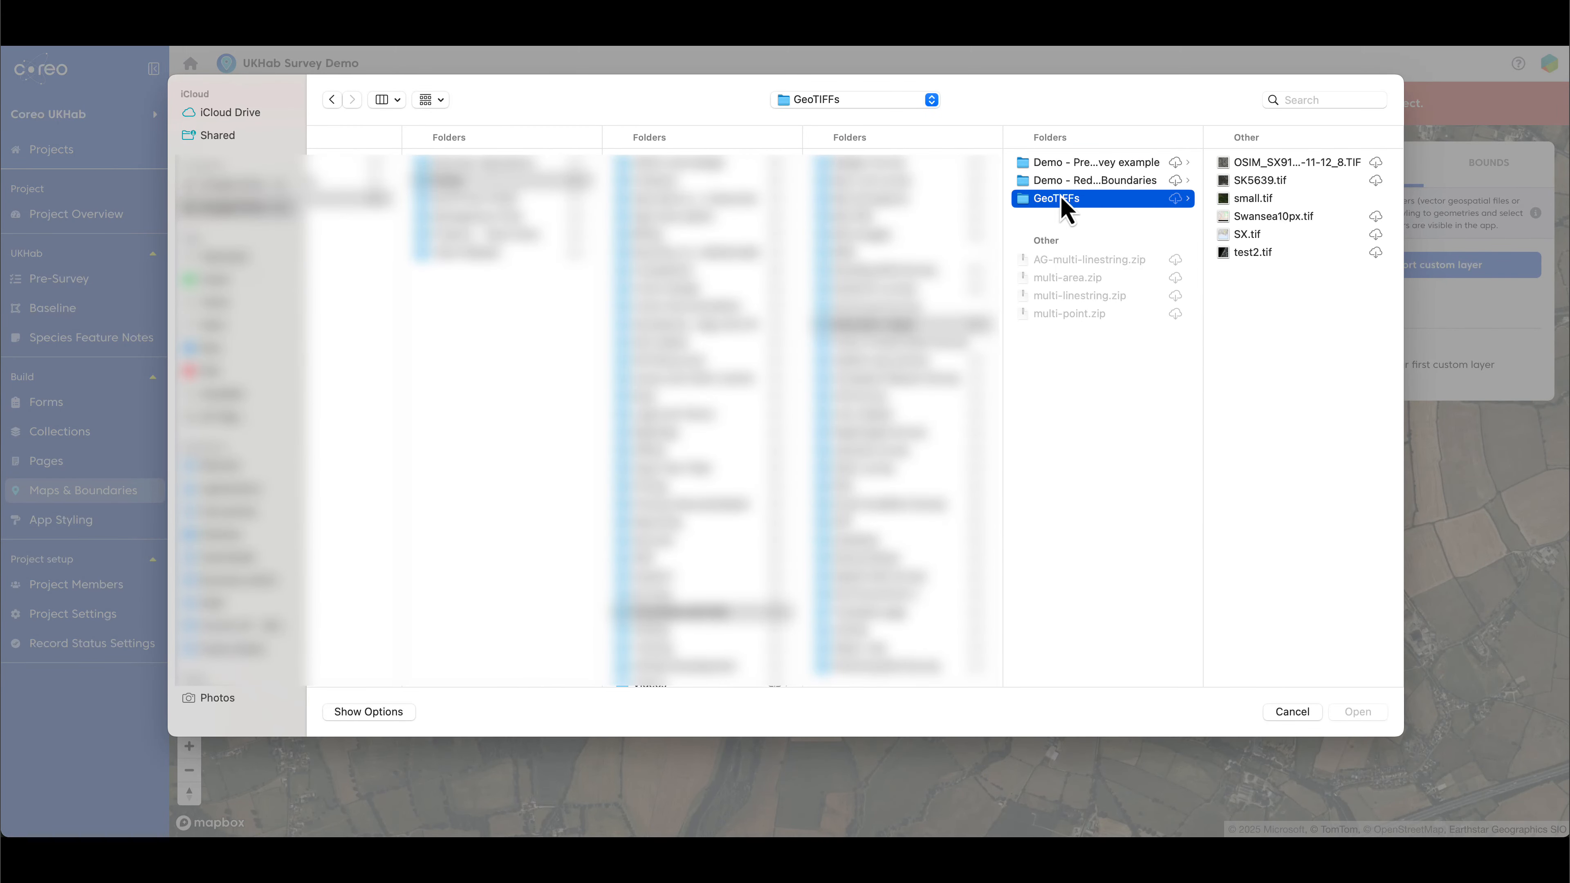
left_click(1244, 199)
double_click(1244, 200)
left_click(786, 395)
type("Geotiff1")
left_click(786, 563)
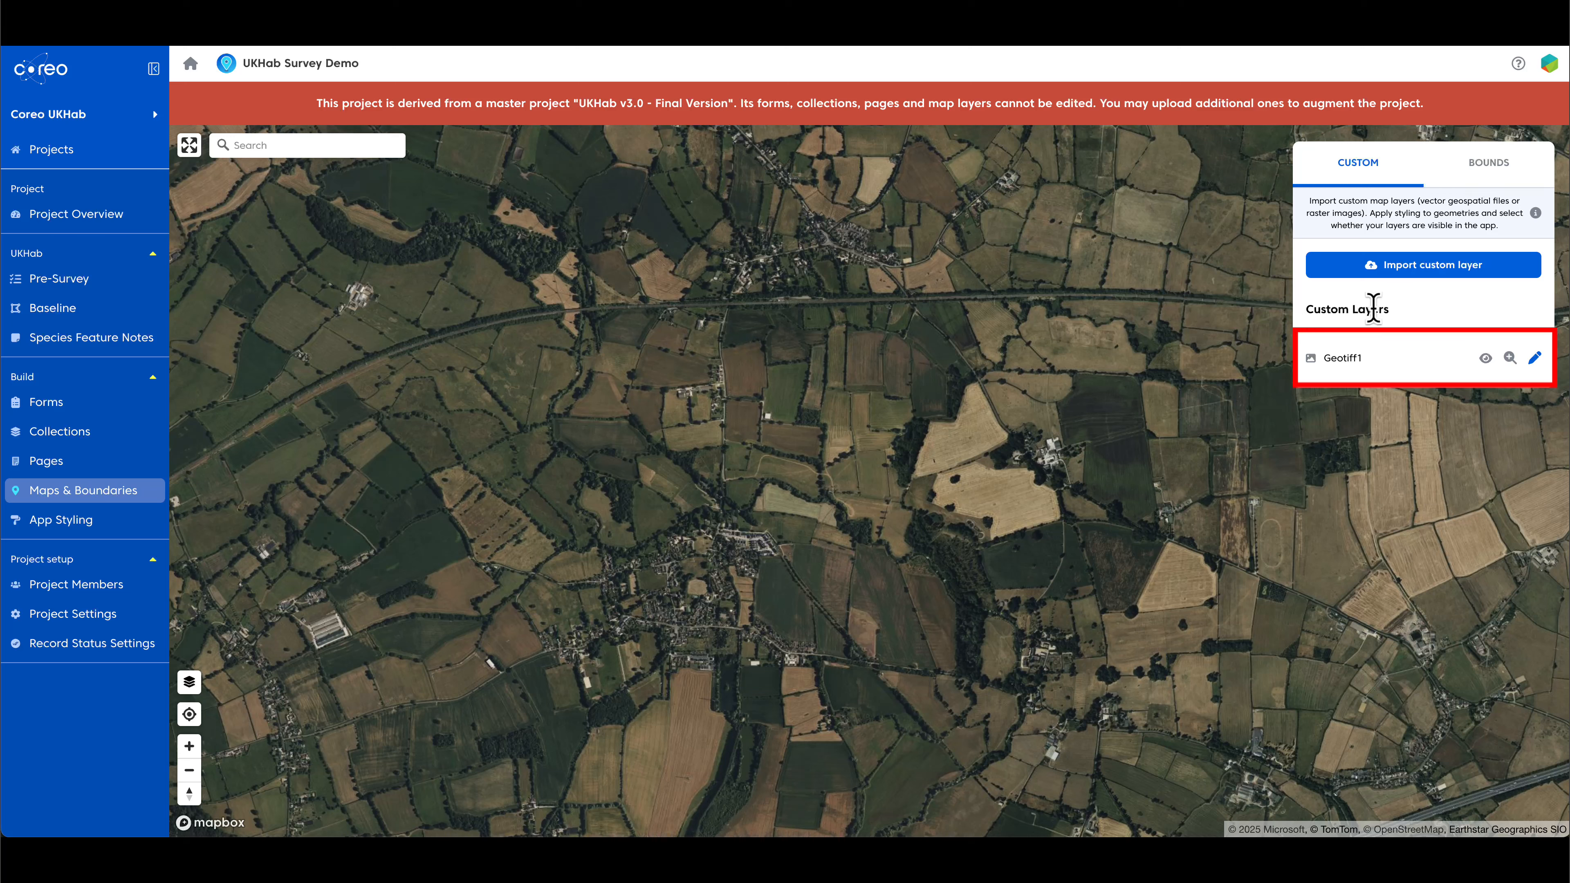
- Hide and reshow the Geotiff1 layer, and zoom the map to its extent
left_click(1485, 359)
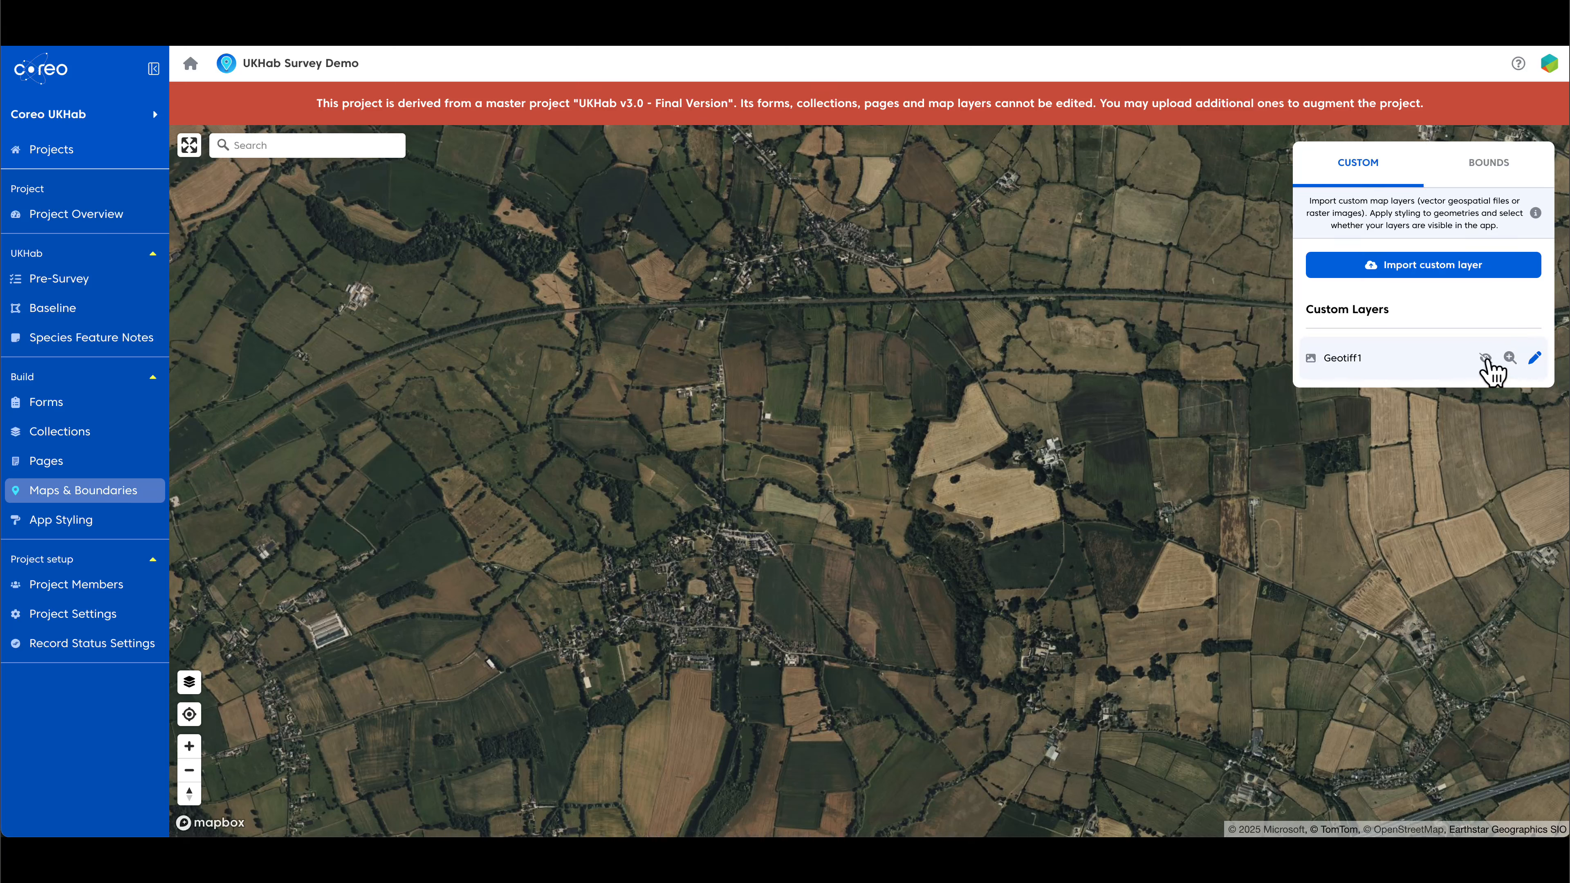
left_click(1485, 357)
left_click(1509, 358)
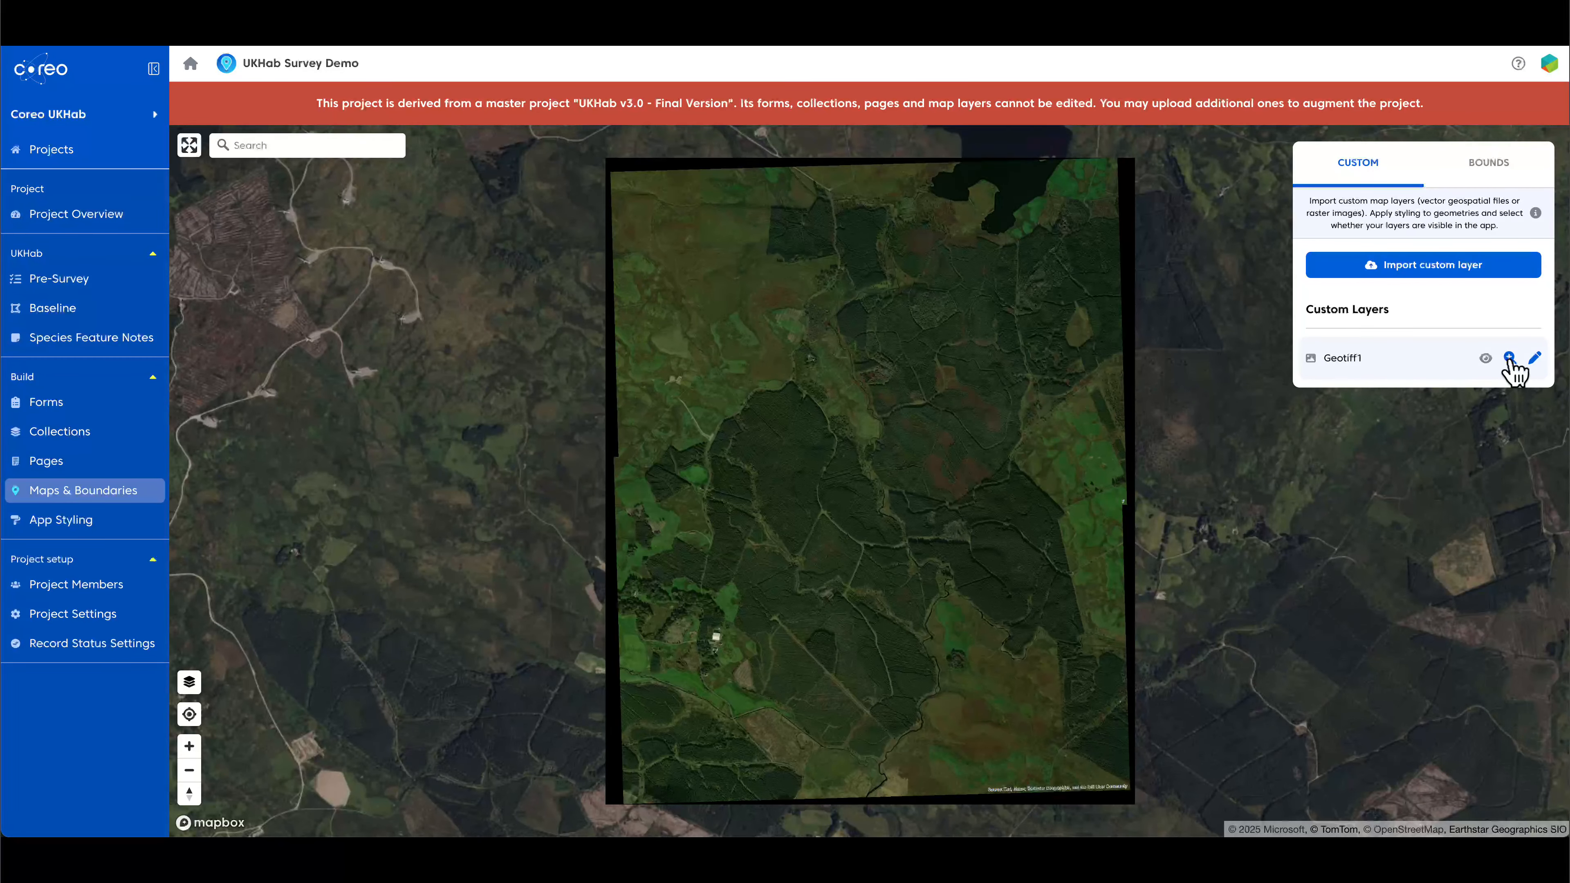
- Check the Geotiff1 layer's editing options without changing them, and return to the Pre-Survey records
left_click(1535, 358)
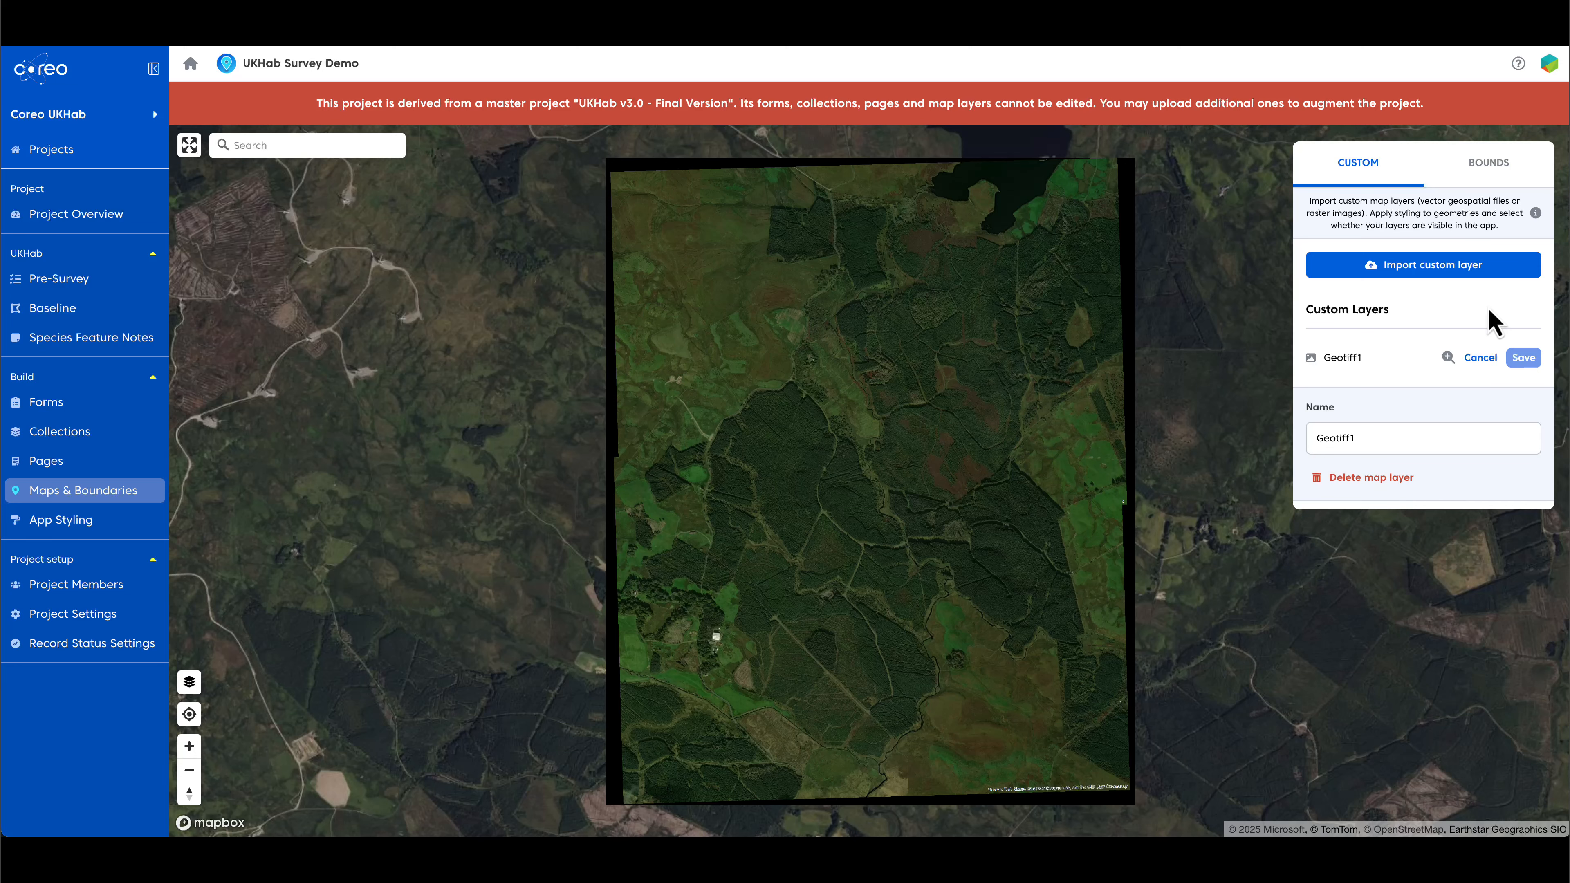
left_click(1480, 357)
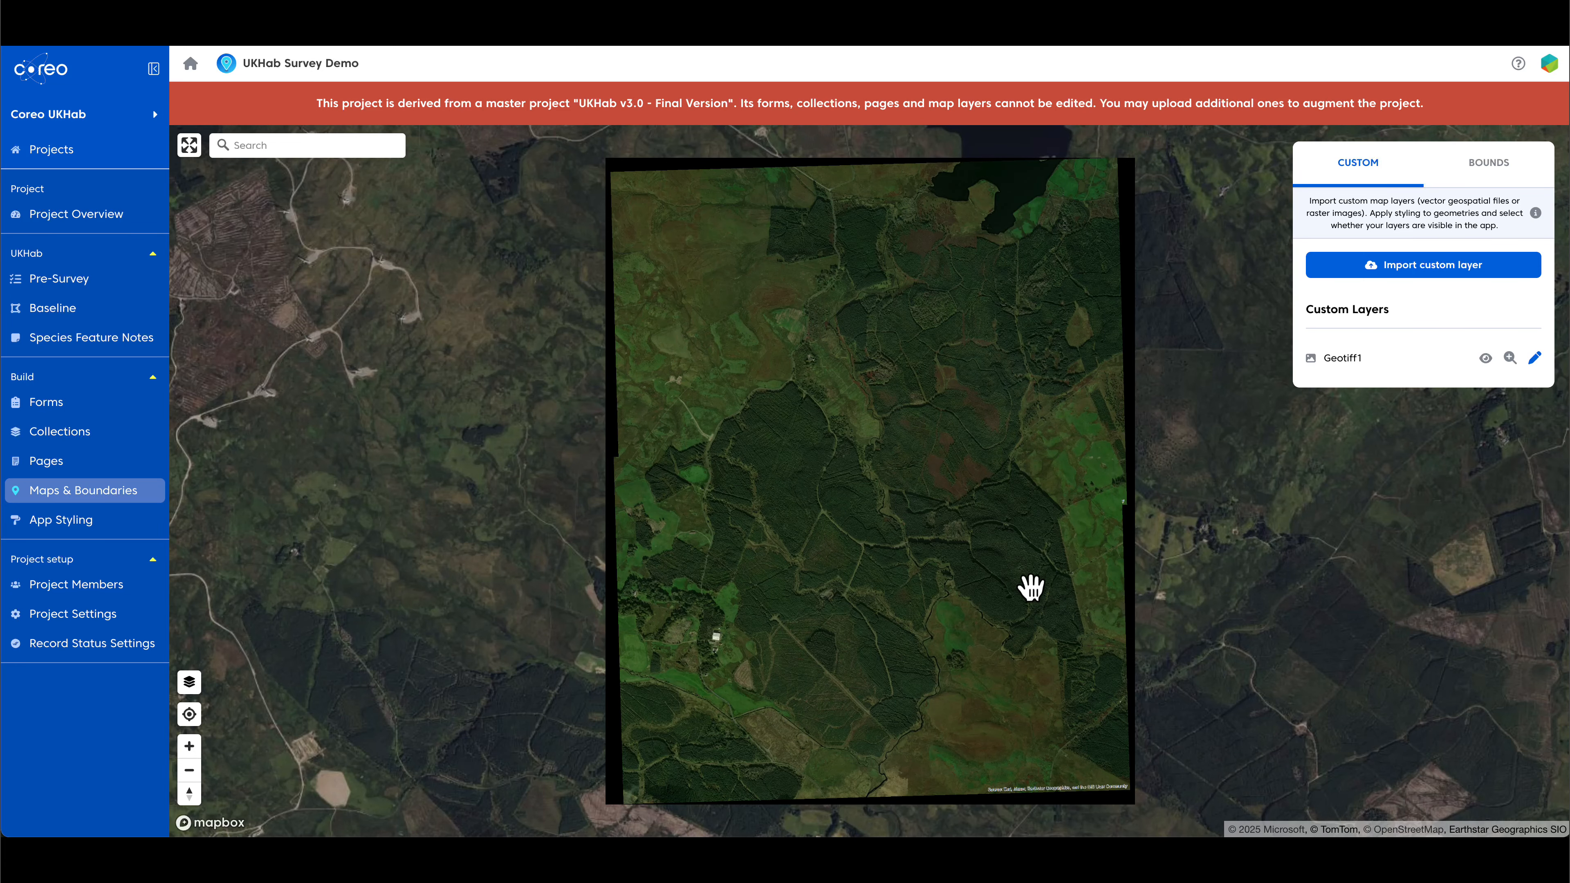
left_click(92, 288)
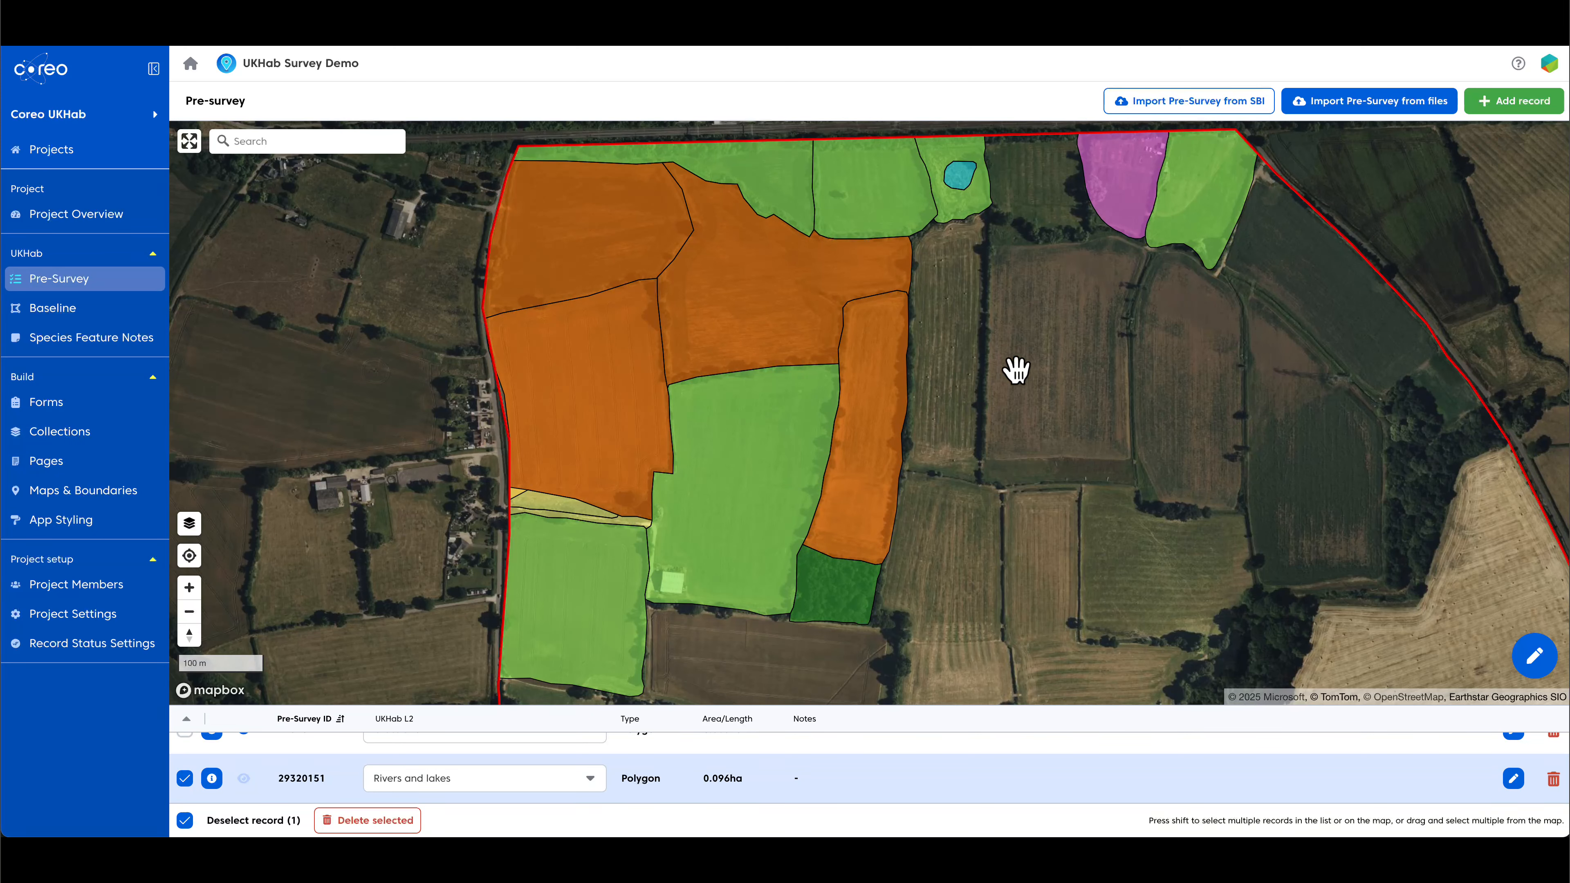